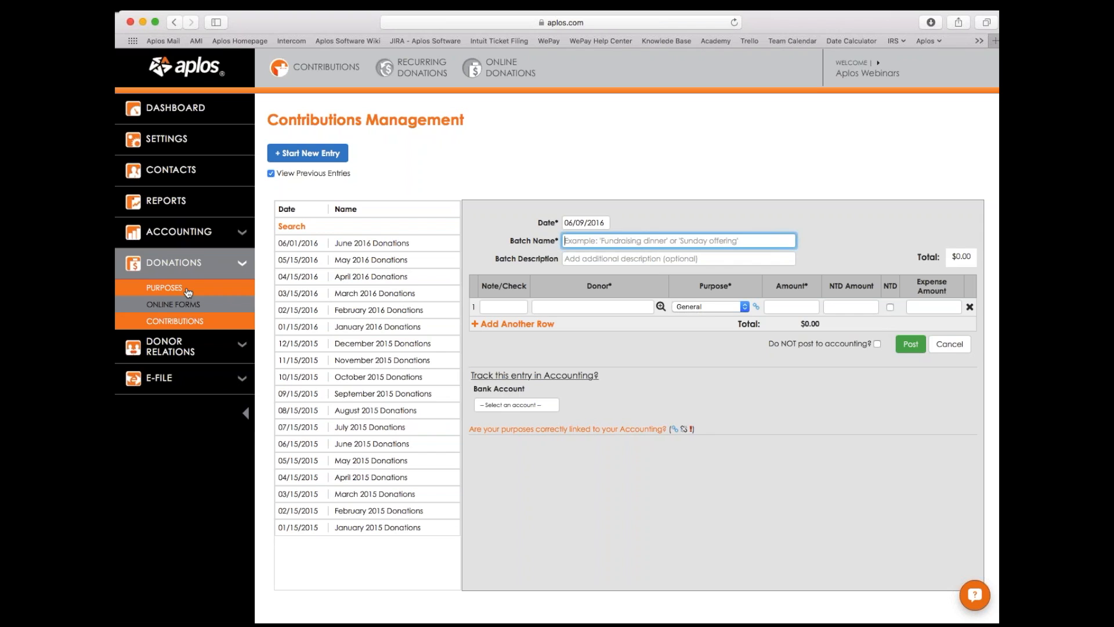
# Open the donation purposes and view the income account and fund choices offered for a new purpose
pyautogui.scroll(-1, 185, 278)
pyautogui.scroll(1, 252, 311)
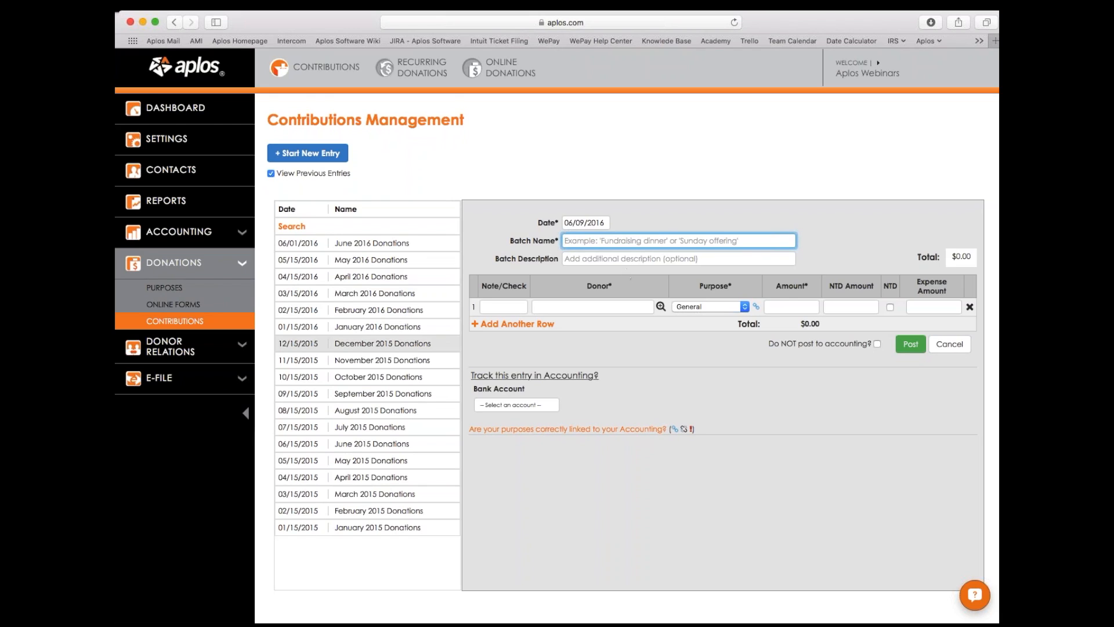
pyautogui.click(197, 292)
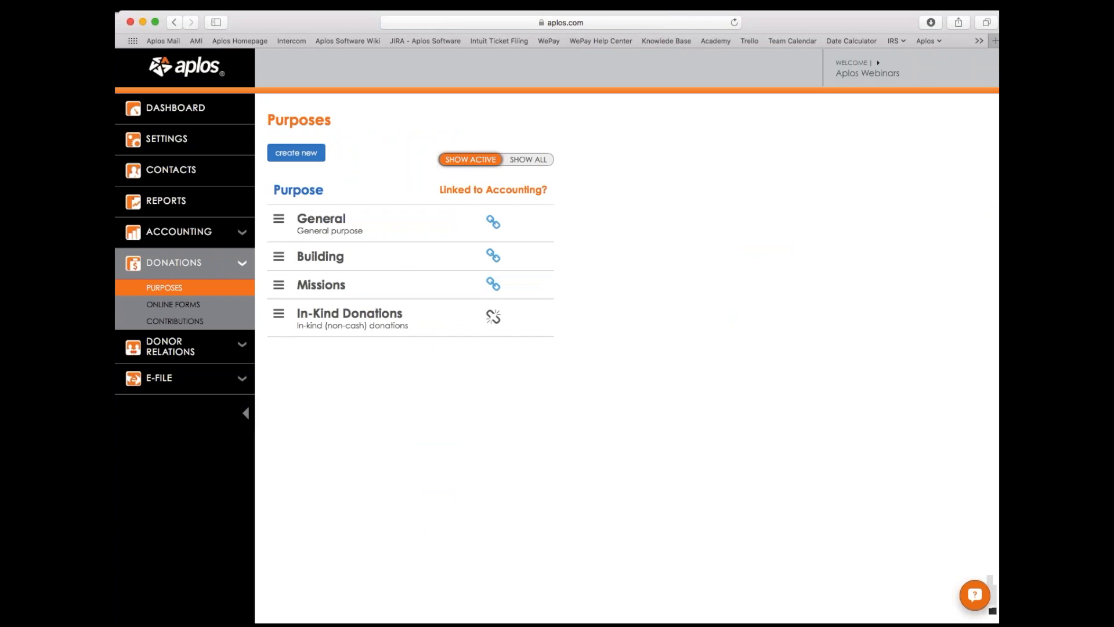
pyautogui.click(309, 154)
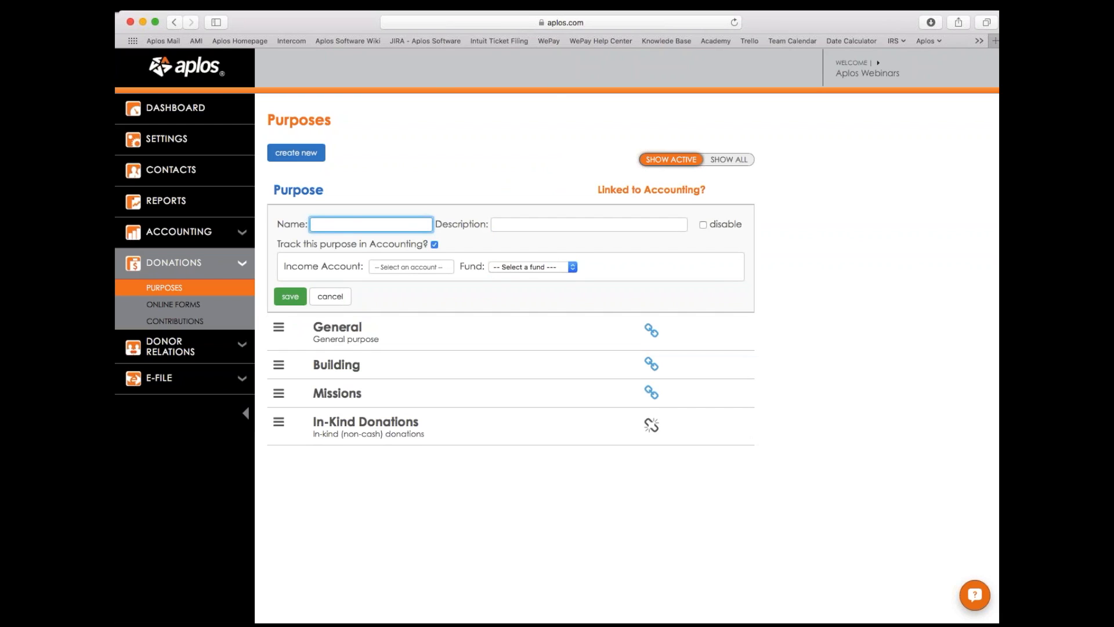
pyautogui.click(417, 266)
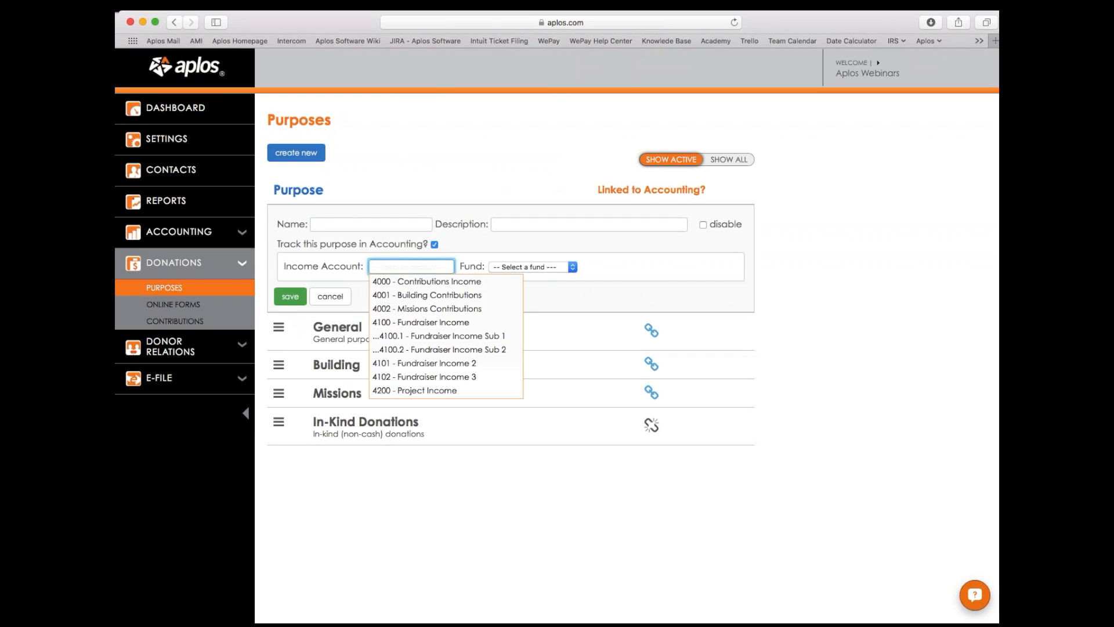
pyautogui.click(545, 265)
pyautogui.click(673, 267)
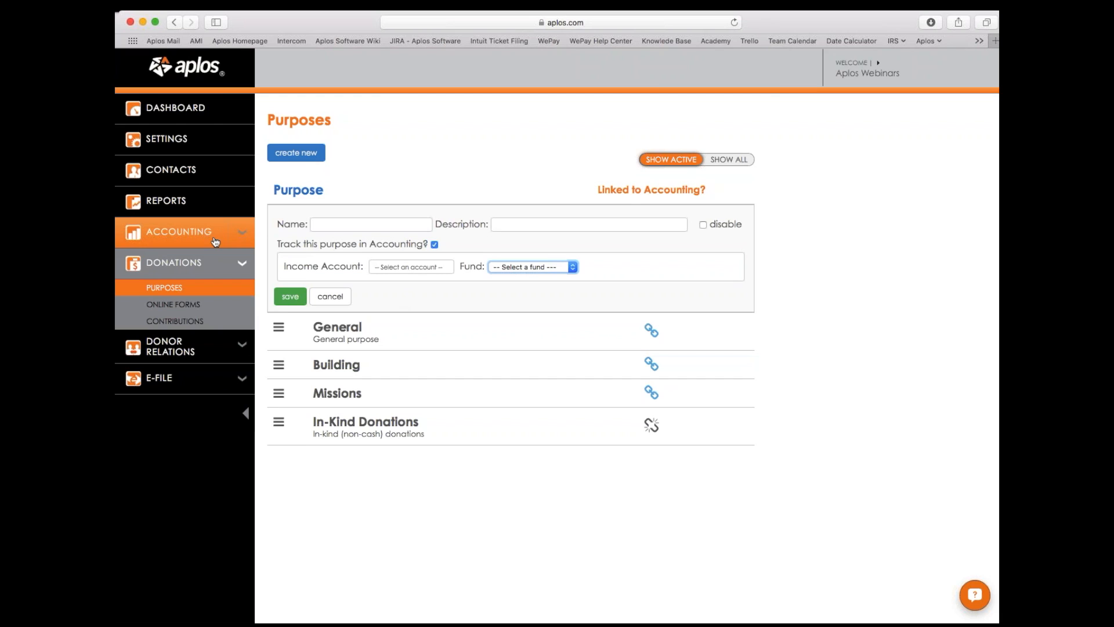
# Review how the General, Building and In-Kind Donations purposes are linked to income accounts and funds
pyautogui.click(337, 327)
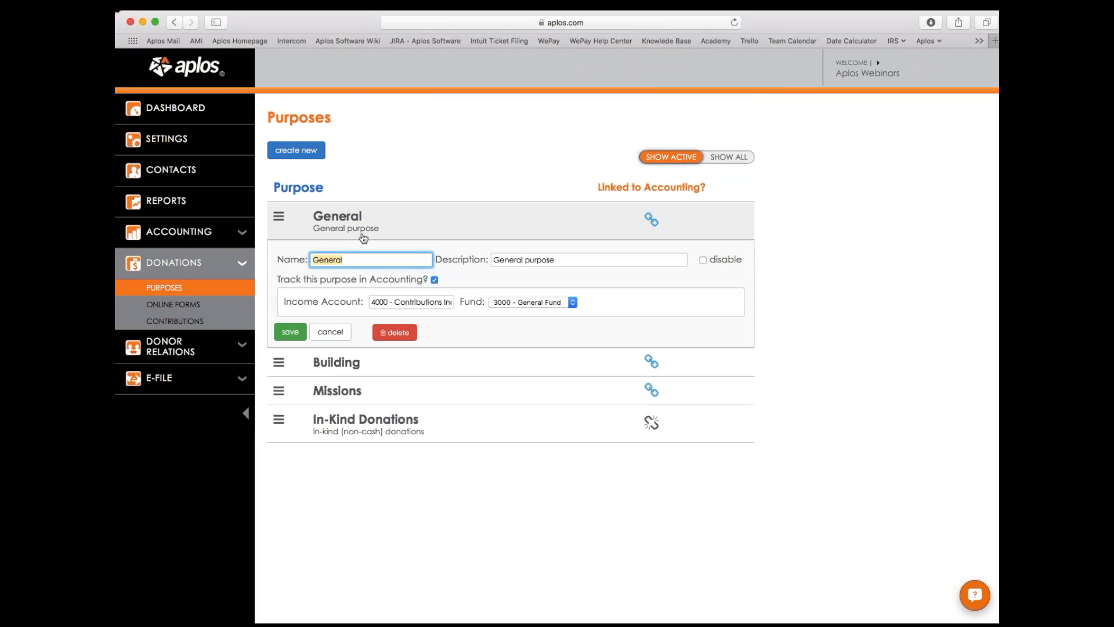
pyautogui.moveTo(393, 302); pyautogui.dragTo(452, 305)
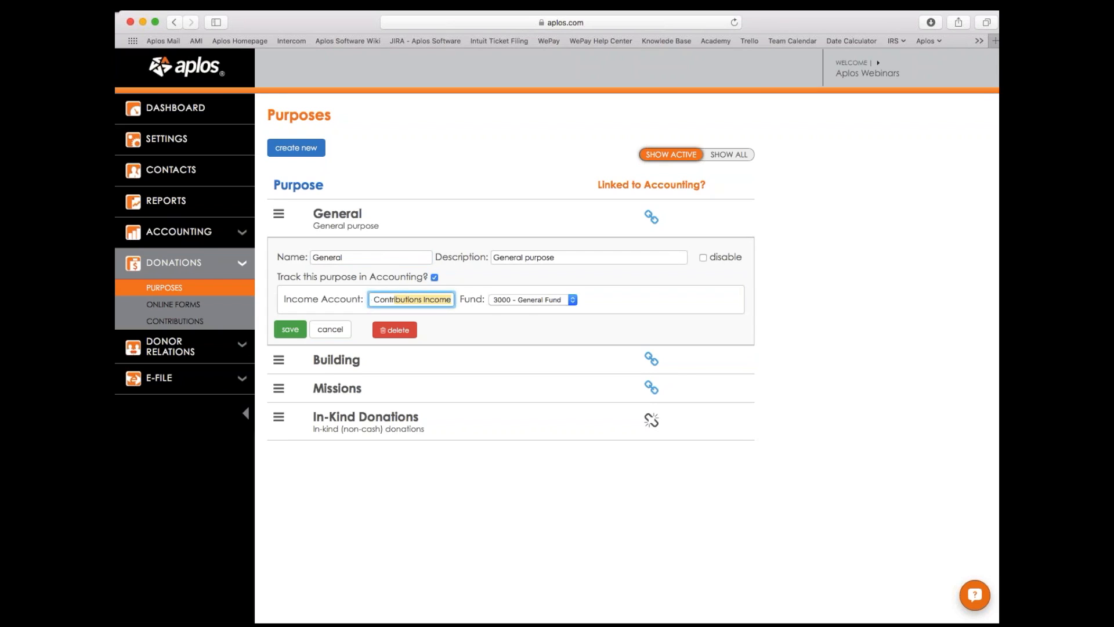
pyautogui.click(593, 328)
pyautogui.scroll(1, 588, 334)
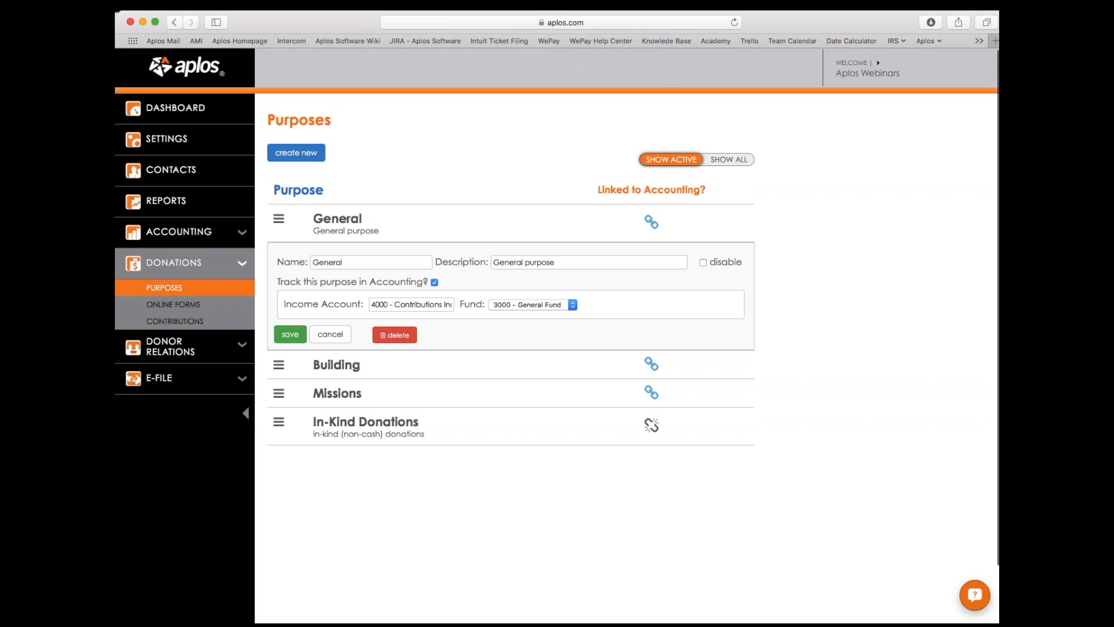
pyautogui.click(480, 365)
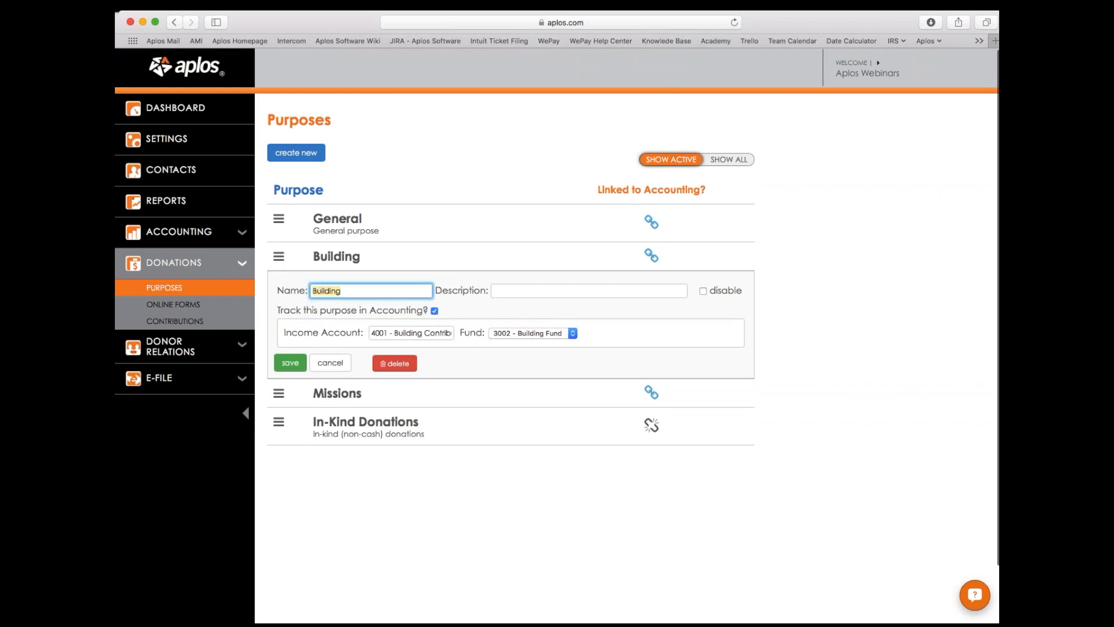
pyautogui.click(383, 334)
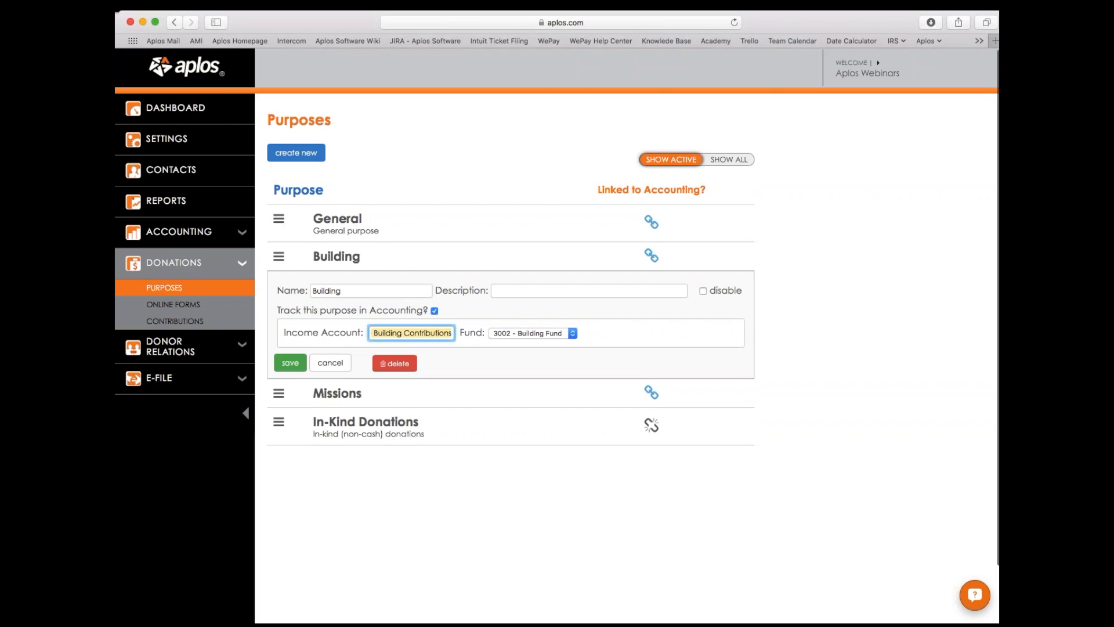
pyautogui.click(500, 184)
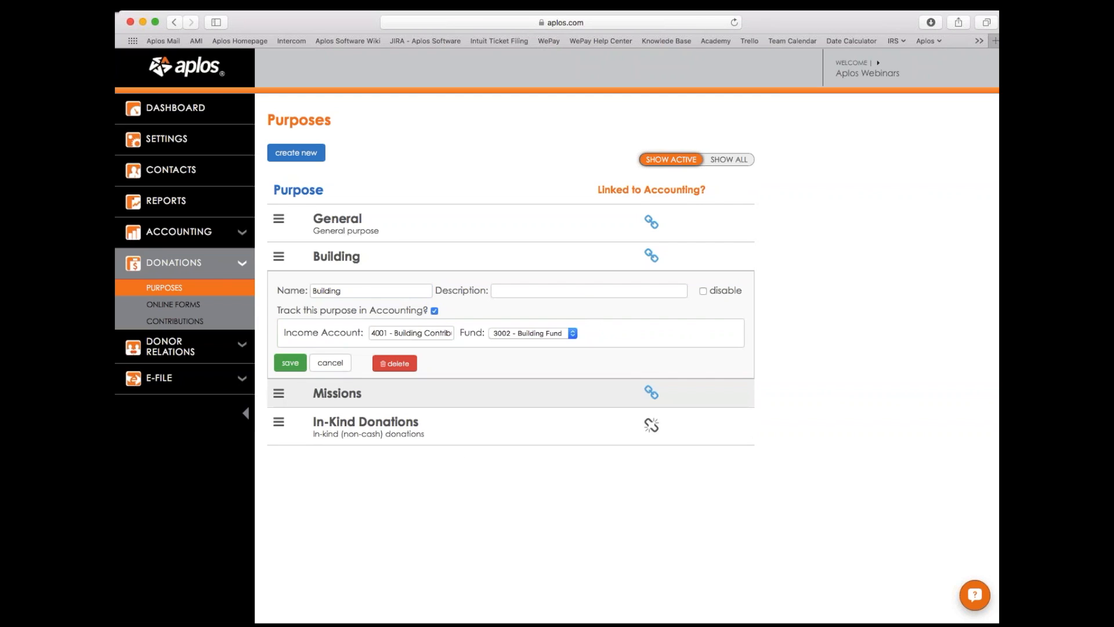
pyautogui.click(456, 428)
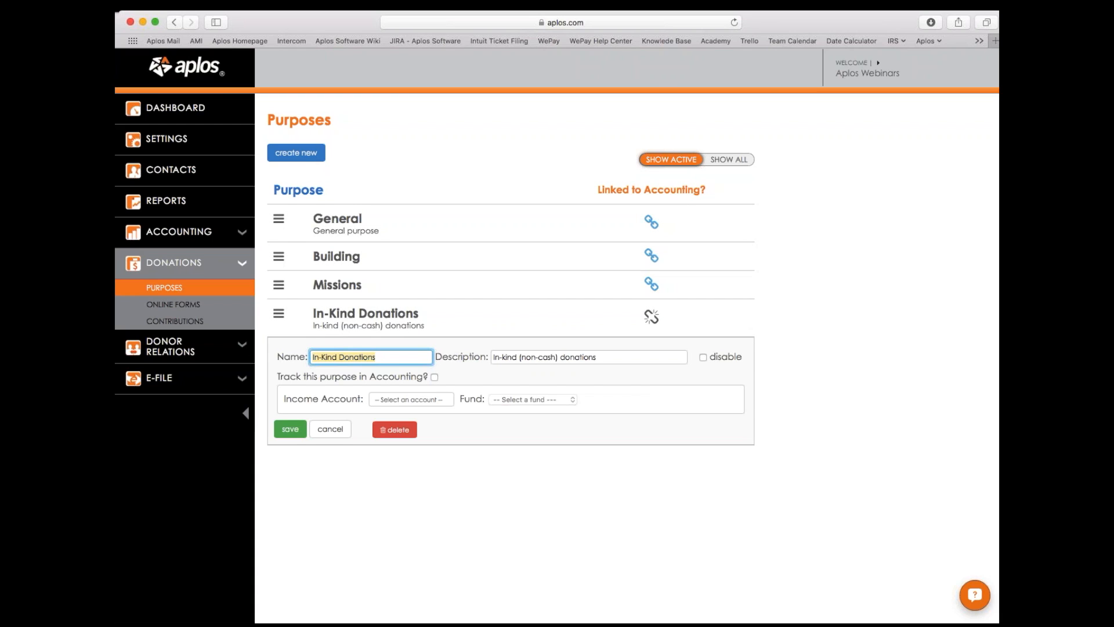
# Return to the contributions page and name the new batch Weekly Donations, leaving its description blank
pyautogui.click(174, 320)
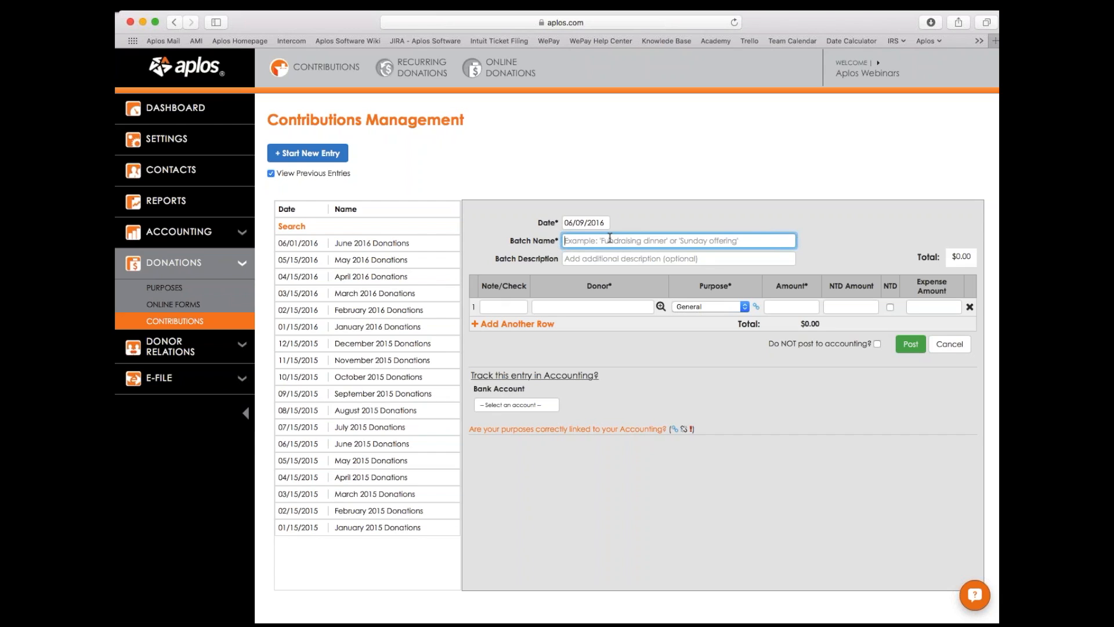
pyautogui.moveTo(506, 246); pyautogui.dragTo(606, 244)
pyautogui.click(665, 244)
pyautogui.click(602, 217)
pyautogui.press('Tab')
pyautogui.press('Tab')
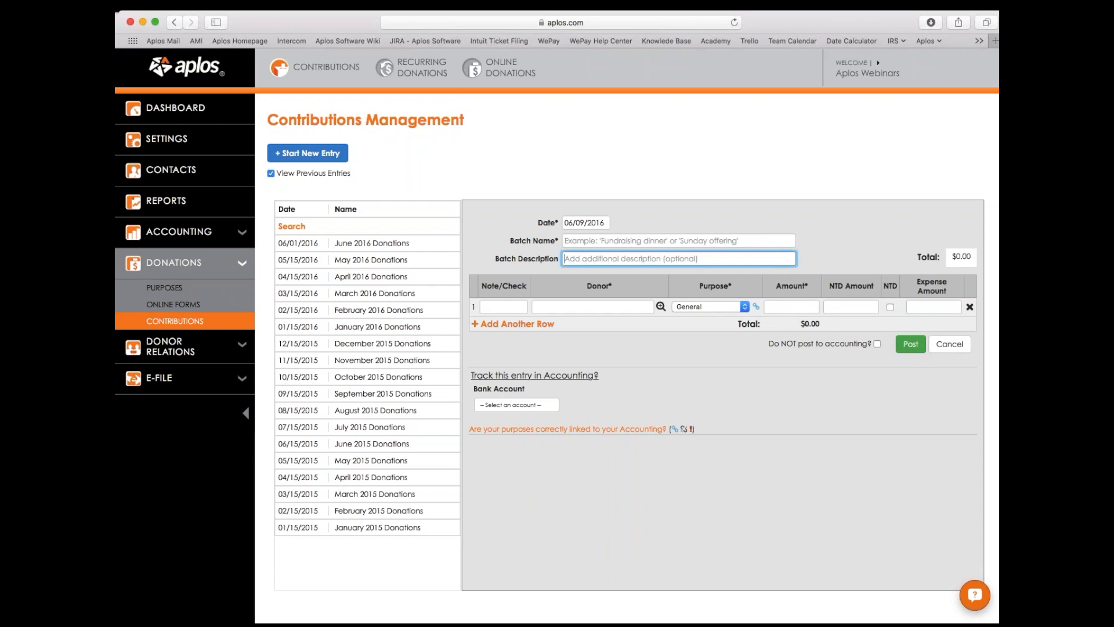
pyautogui.click(581, 241)
pyautogui.click(580, 223)
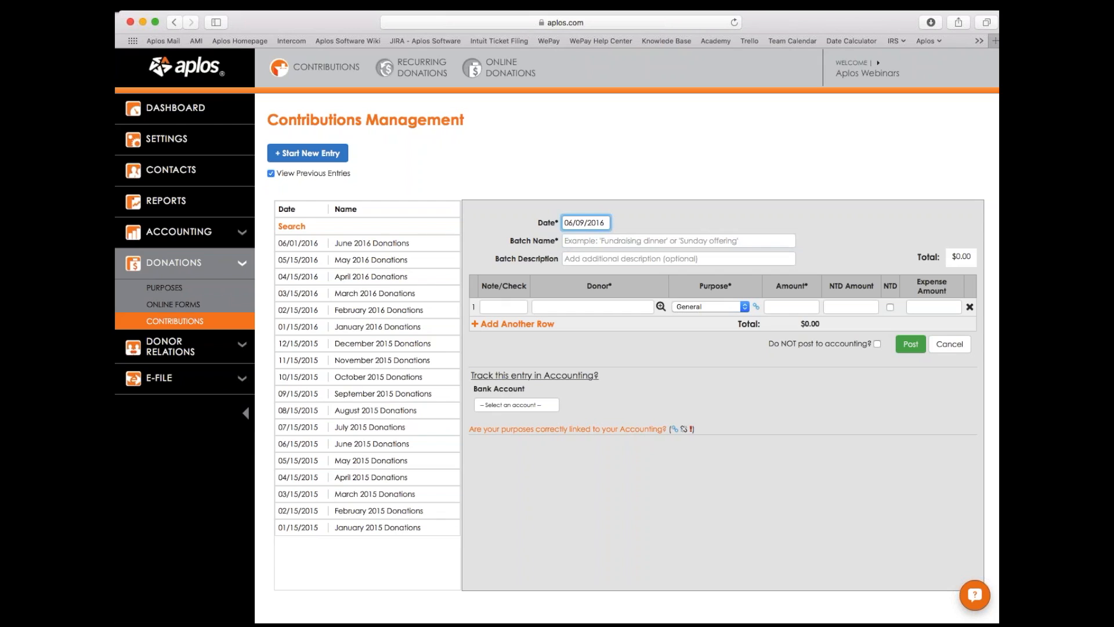
pyautogui.press('Tab')
pyautogui.write('Wee')
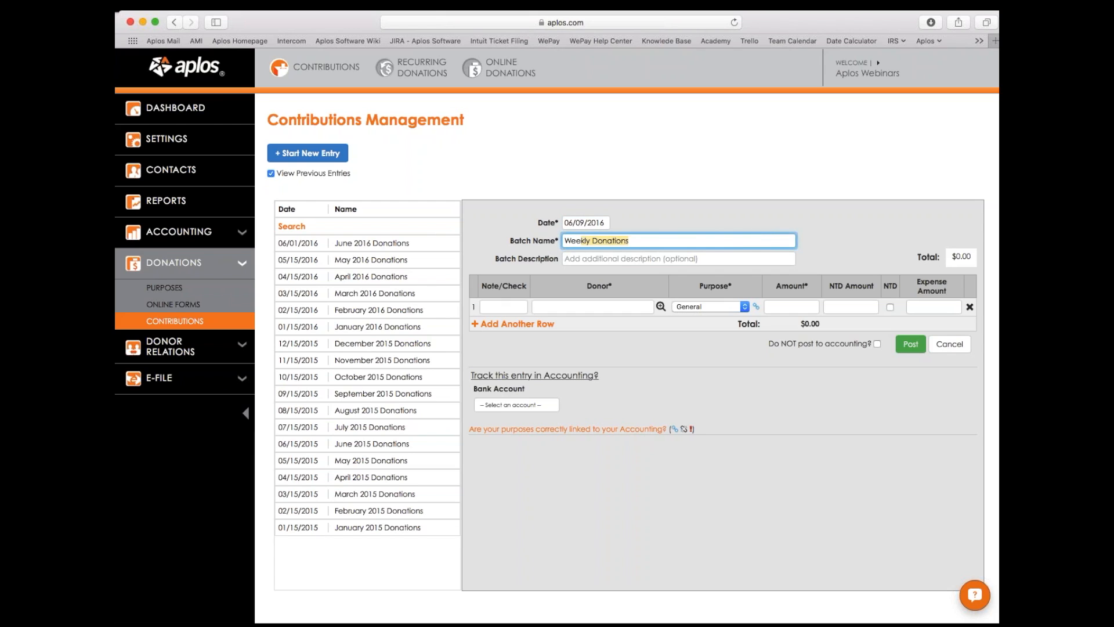
pyautogui.press('Tab')
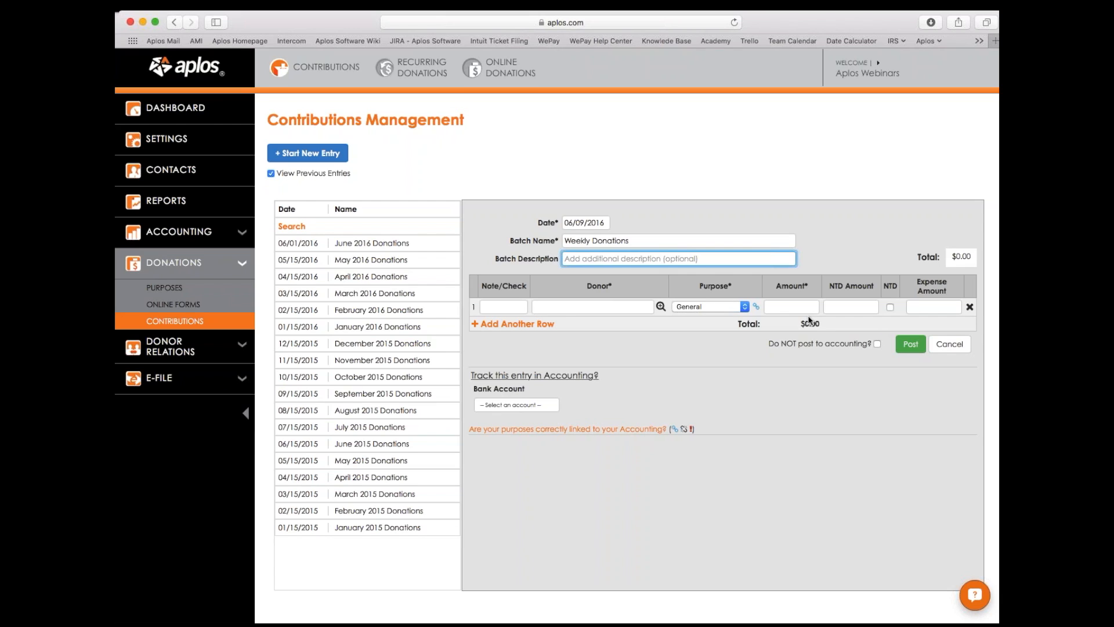
# Enter 1001 as the first row's note/check and select the donor by name
pyautogui.click(493, 307)
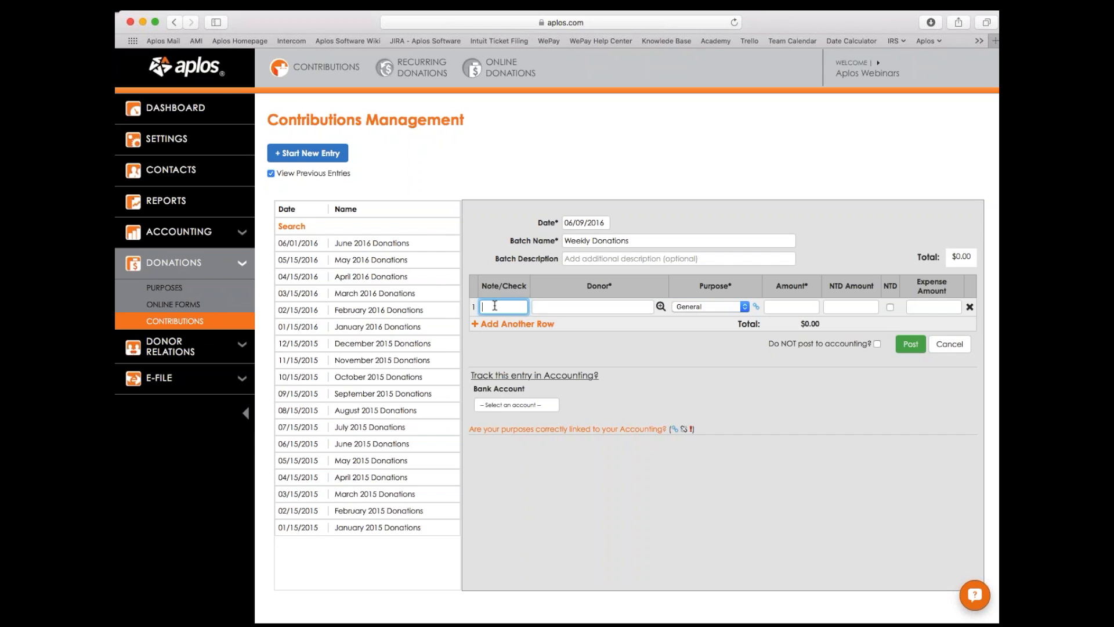
pyautogui.write('cash')
pyautogui.moveTo(504, 306); pyautogui.dragTo(459, 304)
pyautogui.write('1001')
pyautogui.click(556, 306)
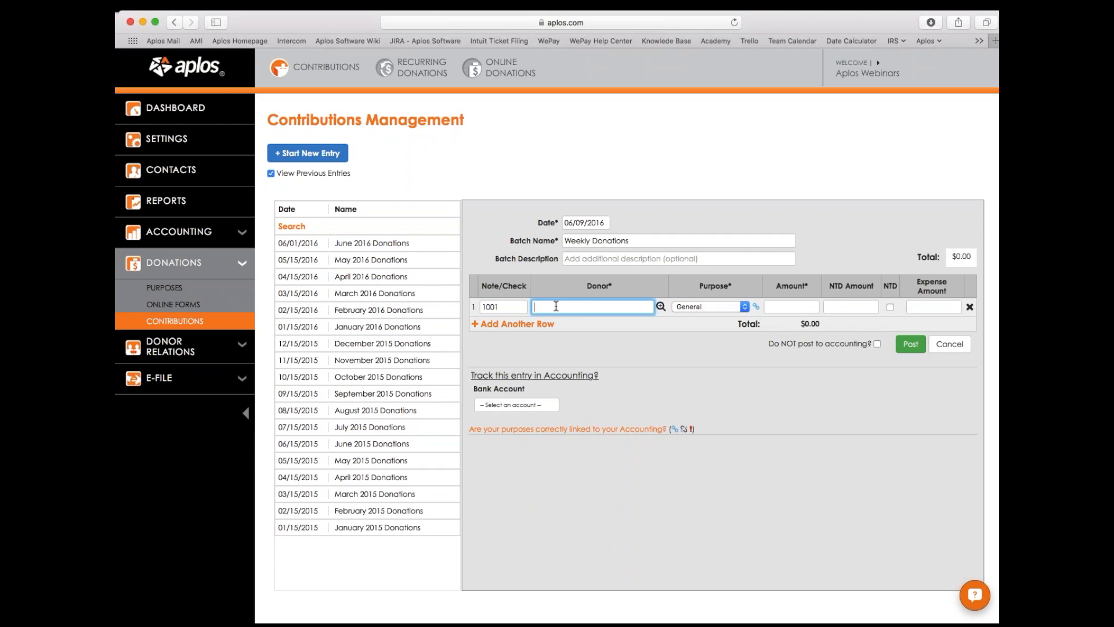
pyautogui.write('Alex')
pyautogui.press('Return')
pyautogui.press('Tab')
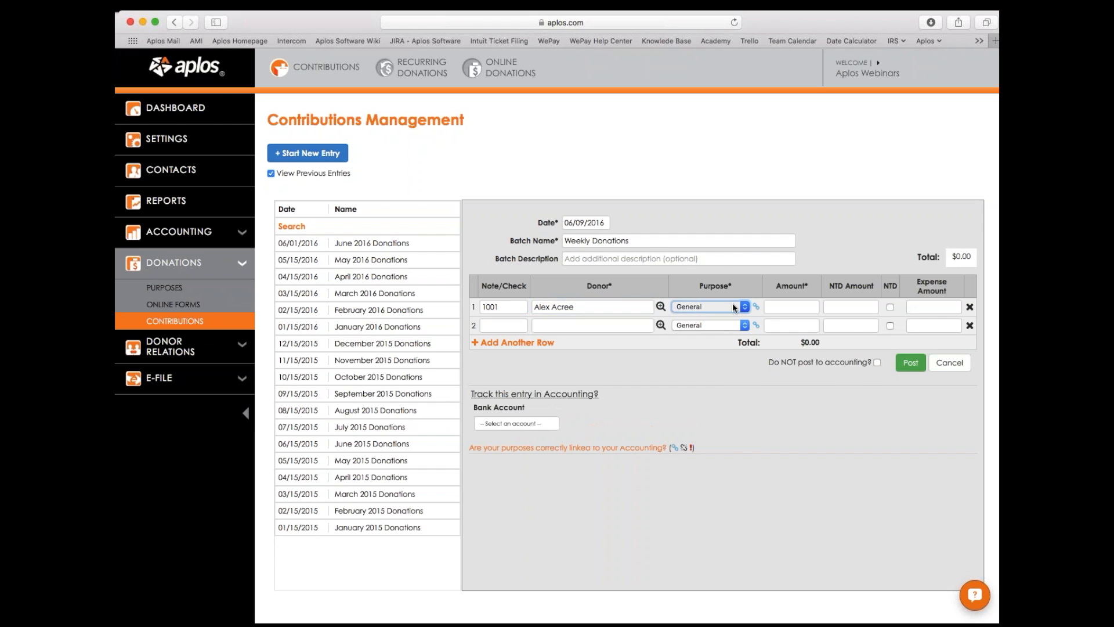
# Keep the General purpose for the first contribution and set its amount to 100.00
pyautogui.press('Tab')
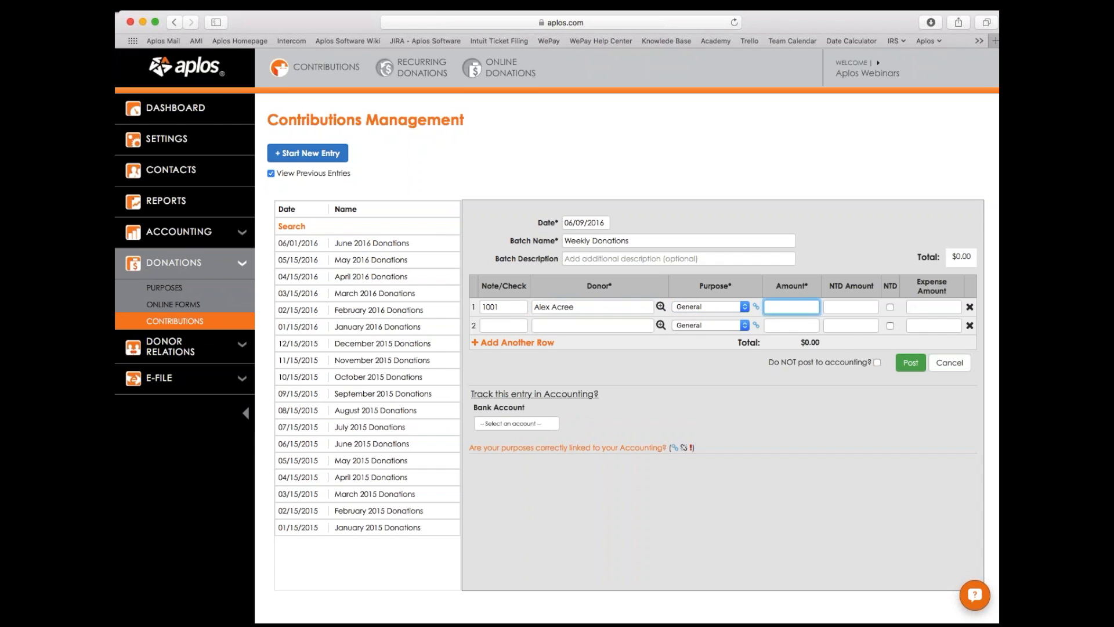
pyautogui.write('100')
pyautogui.click(788, 268)
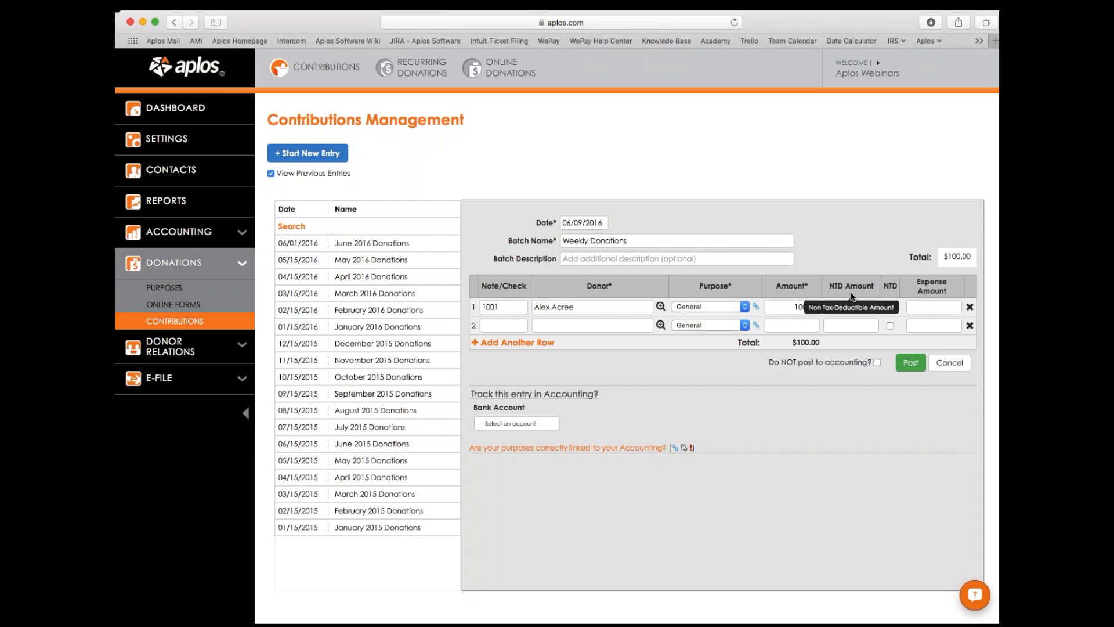
# Try a non-tax-deductible amount of 5.00 on the first contribution, and clear it again
pyautogui.moveTo(893, 295)
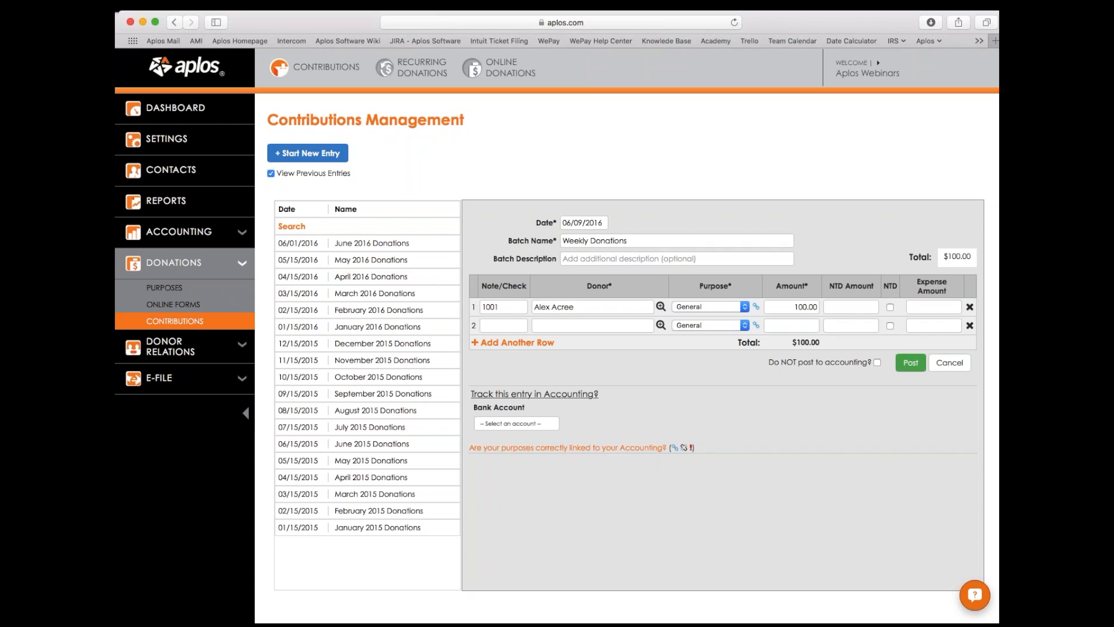
pyautogui.moveTo(789, 307); pyautogui.dragTo(823, 309)
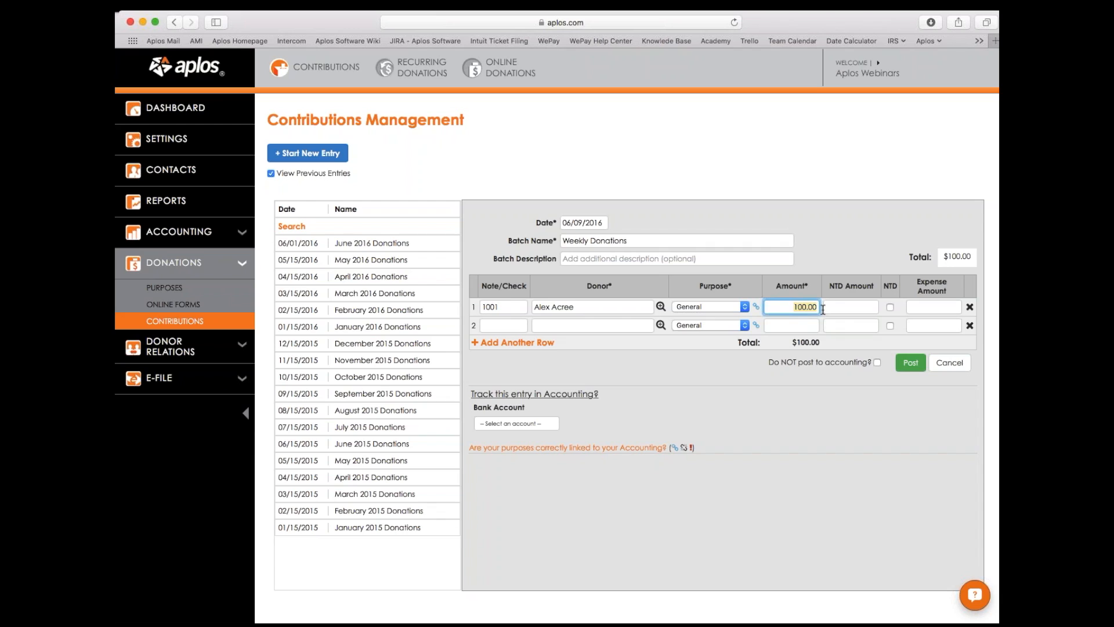
pyautogui.press('Tab')
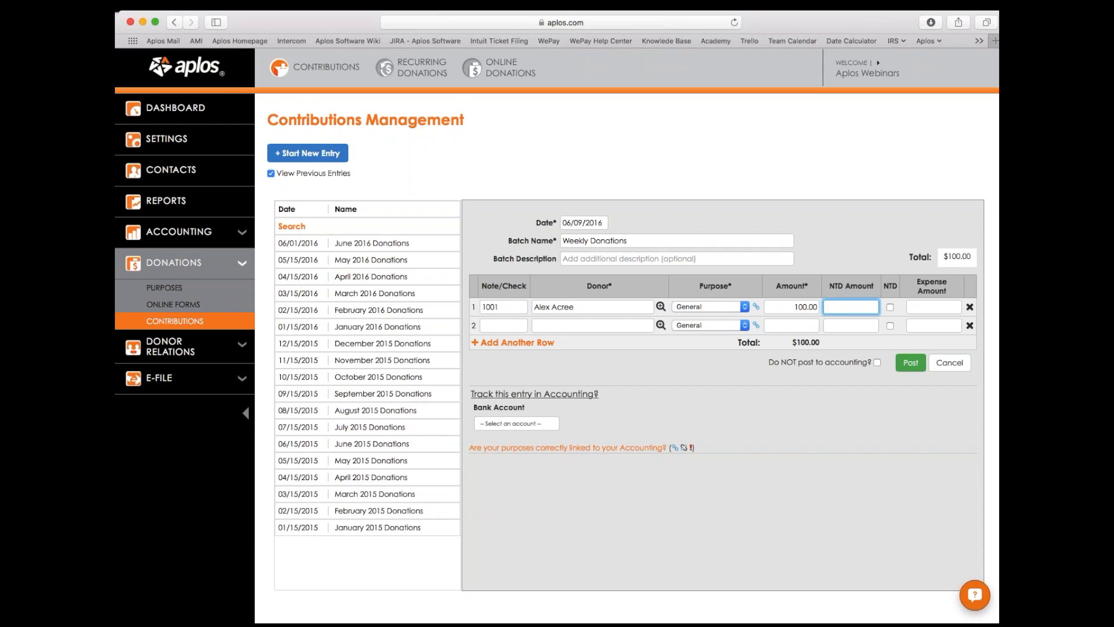
pyautogui.write('5.00')
pyautogui.press('Tab')
pyautogui.moveTo(857, 307); pyautogui.dragTo(879, 308)
pyautogui.press('BackSpace')
pyautogui.click(862, 261)
# Try an expense amount of 3.50 on the first contribution, and clear it again
pyautogui.moveTo(890, 284)
pyautogui.click(932, 305)
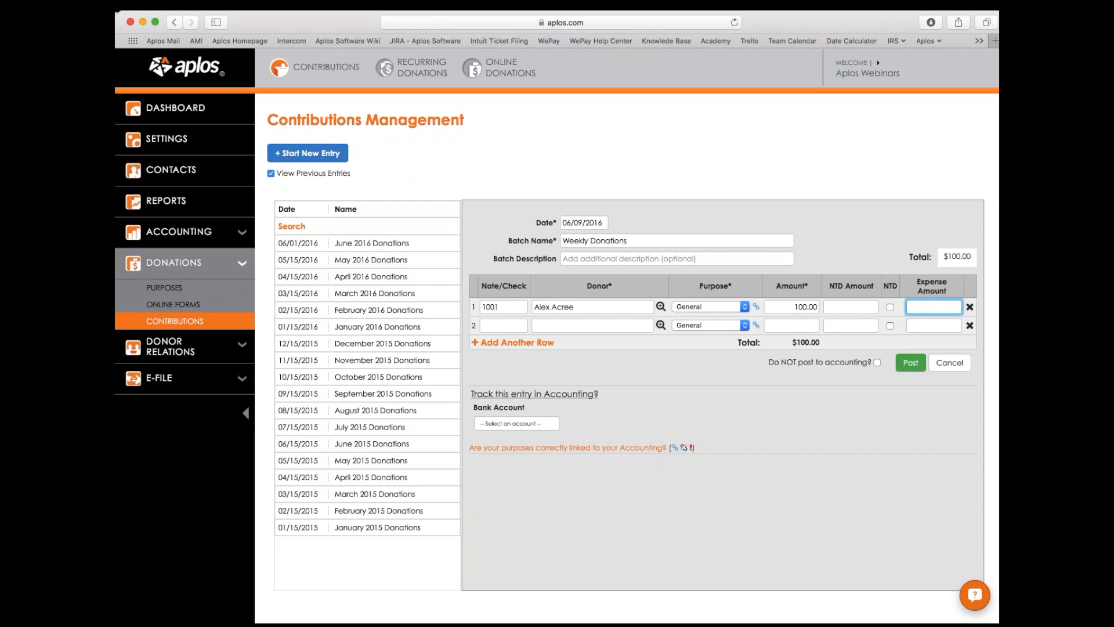
pyautogui.write('3.50')
pyautogui.scroll(-1, 936, 306)
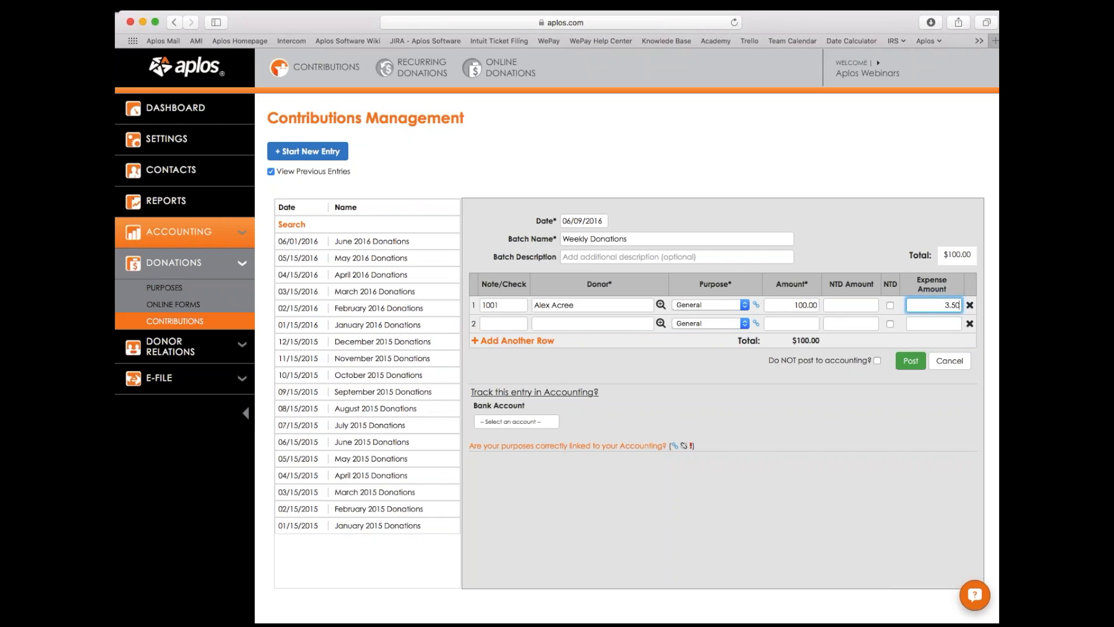
pyautogui.moveTo(941, 305); pyautogui.dragTo(986, 306)
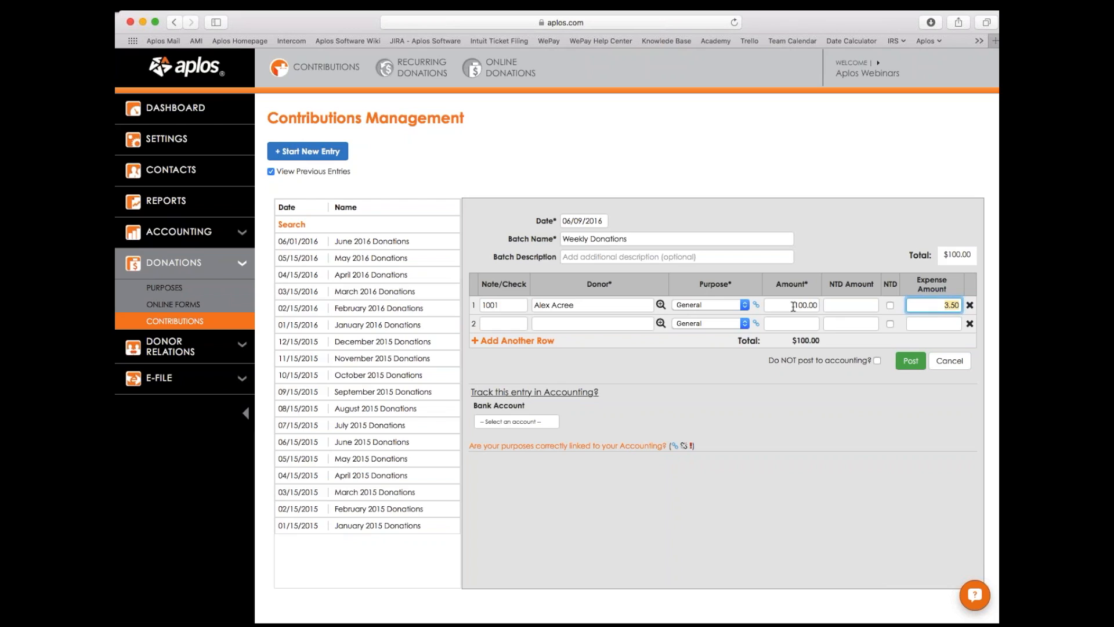
pyautogui.press('BackSpace')
pyautogui.click(873, 249)
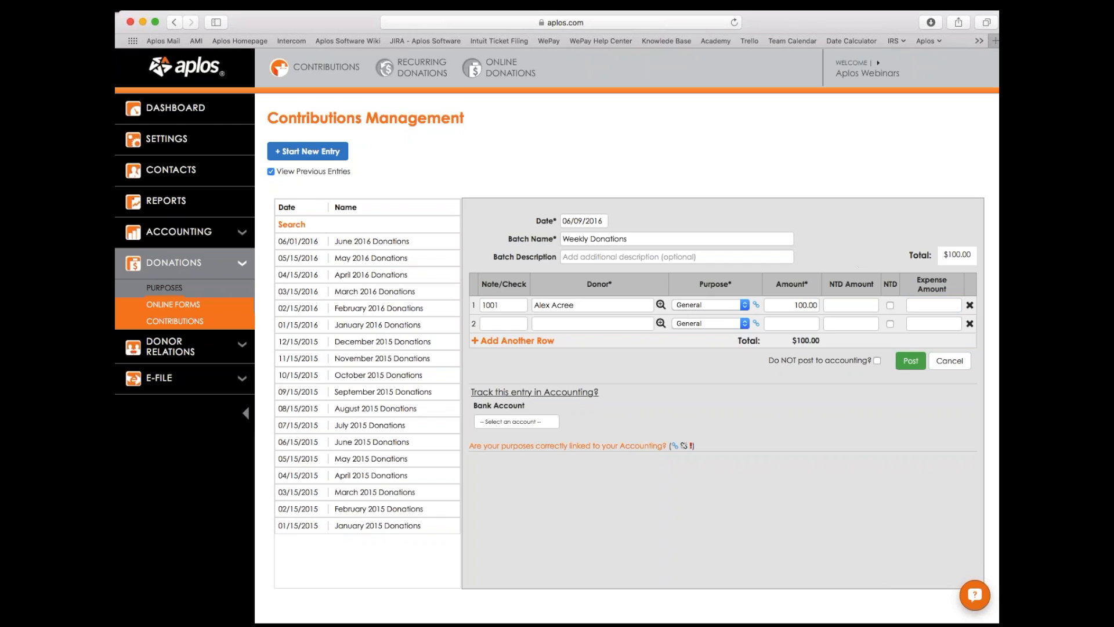
pyautogui.click(195, 309)
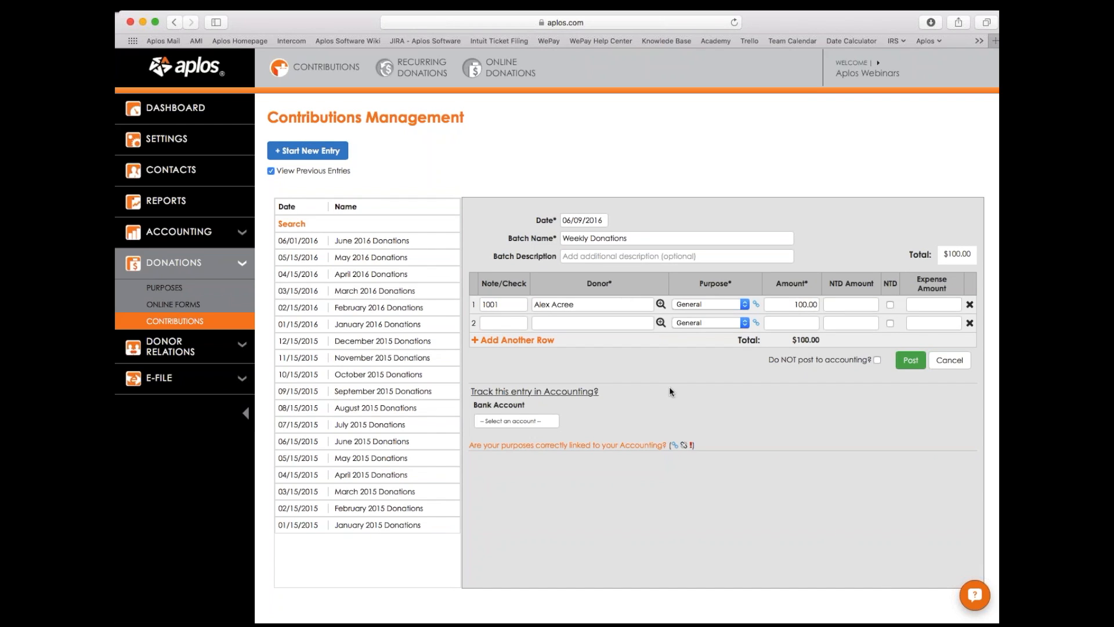
# Enter cash as the second row's note/check and add the donor's full name as a new contact
pyautogui.click(620, 324)
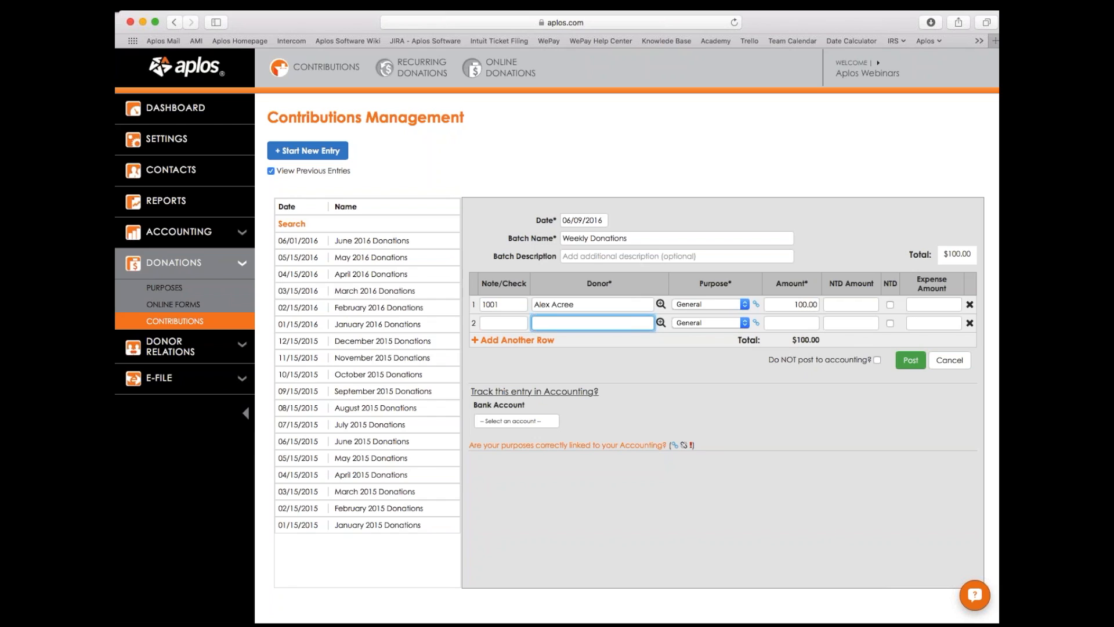
pyautogui.click(522, 322)
pyautogui.write('cash')
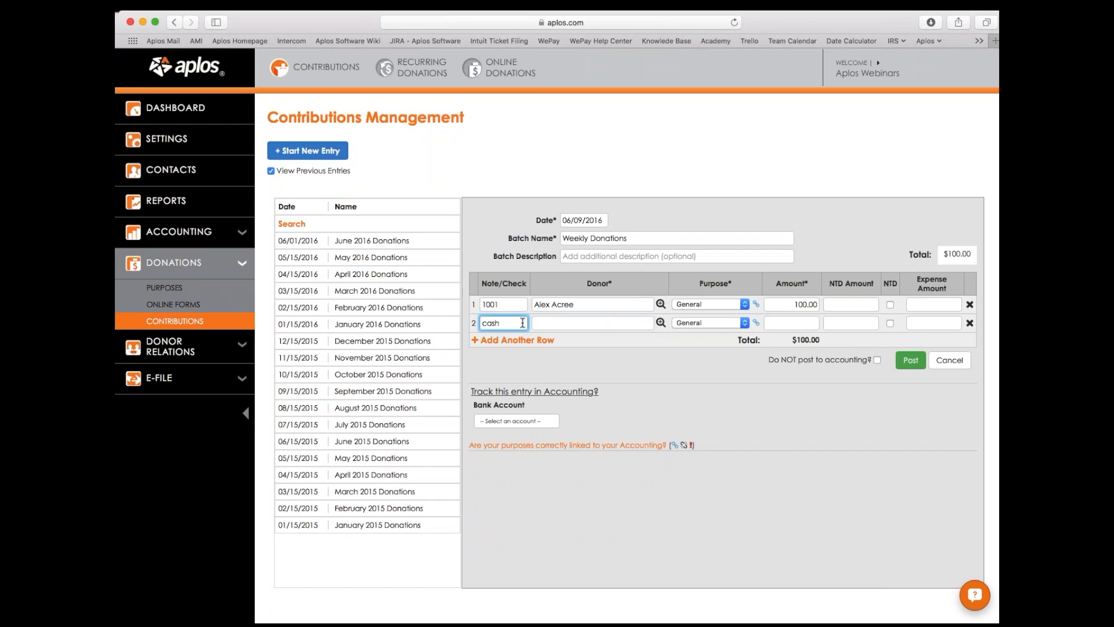
pyautogui.click(602, 321)
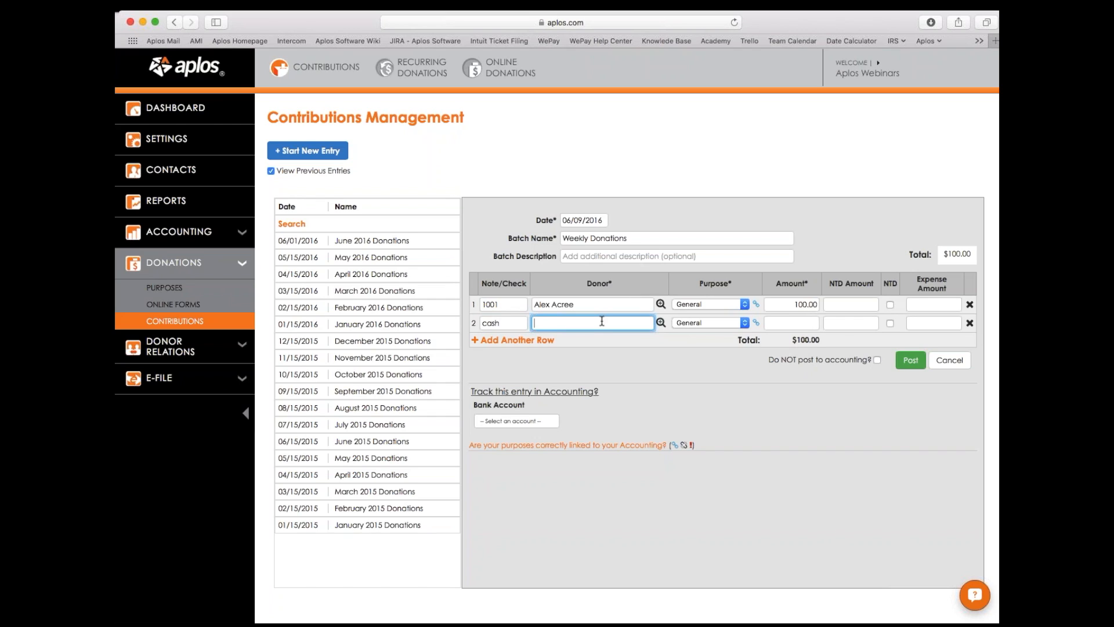
pyautogui.write('J')
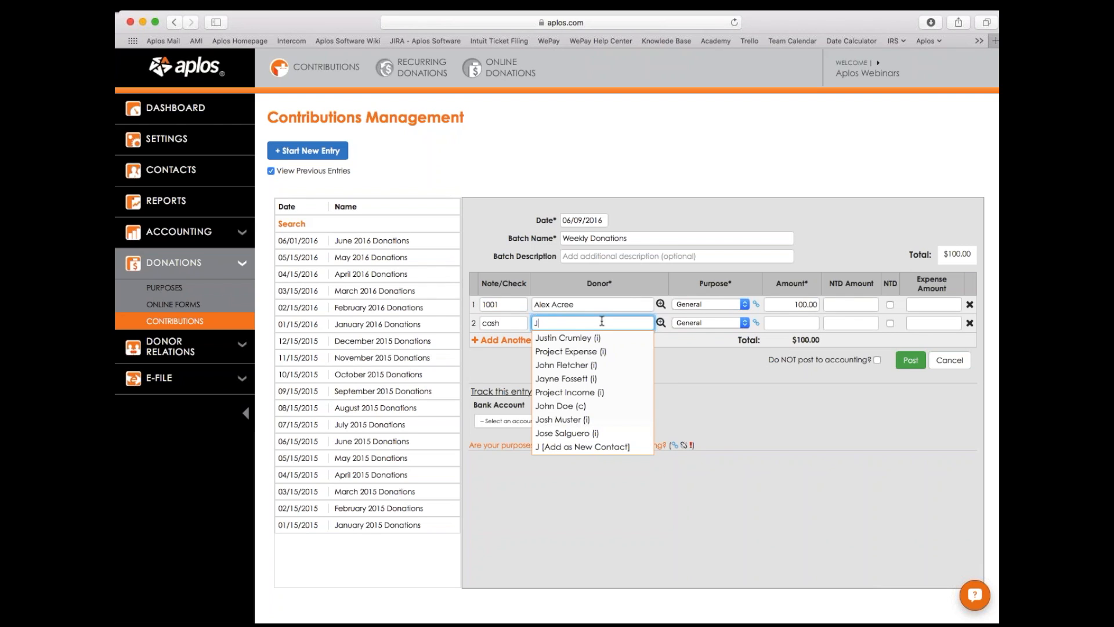
pyautogui.scroll(-3, 598, 316)
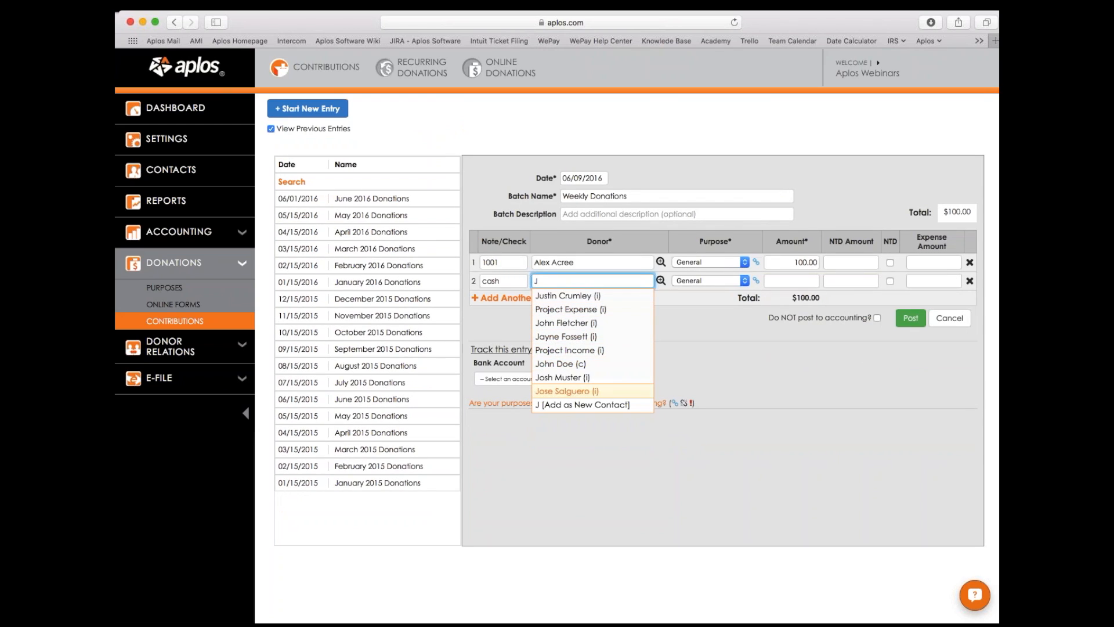
pyautogui.scroll(1, 592, 337)
pyautogui.scroll(1, 649, 354)
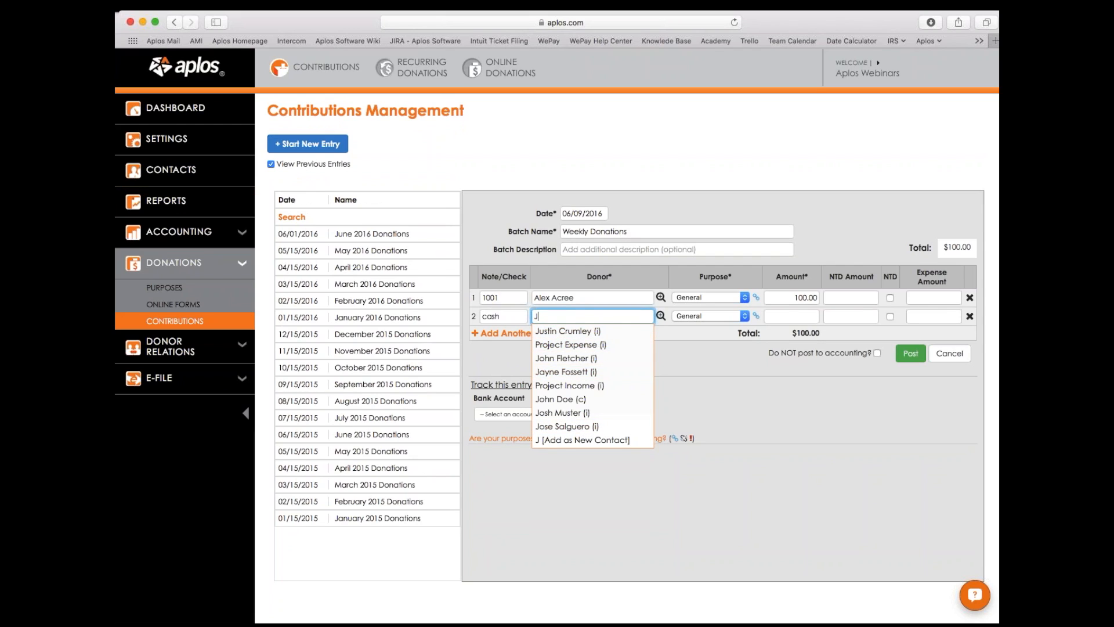
pyautogui.write('ane')
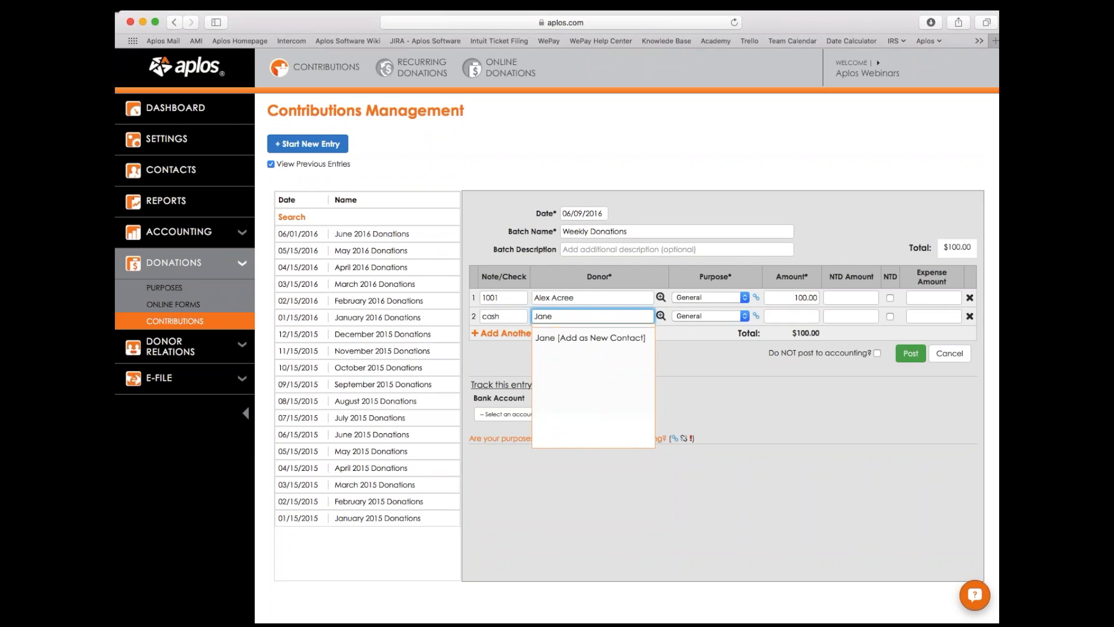
pyautogui.write(' Doe')
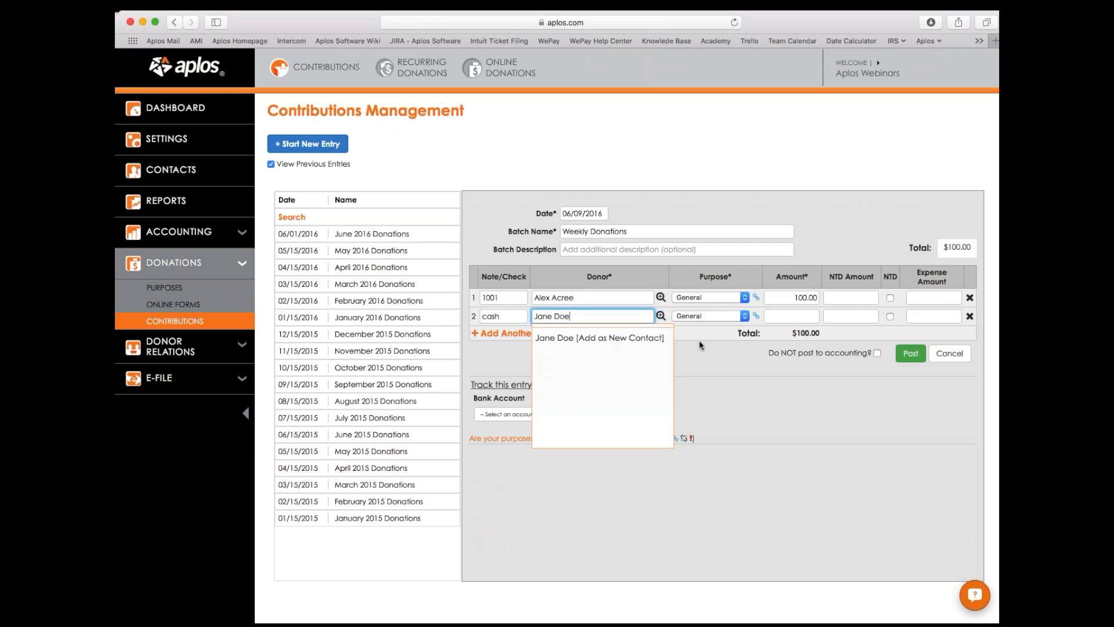
pyautogui.click(660, 339)
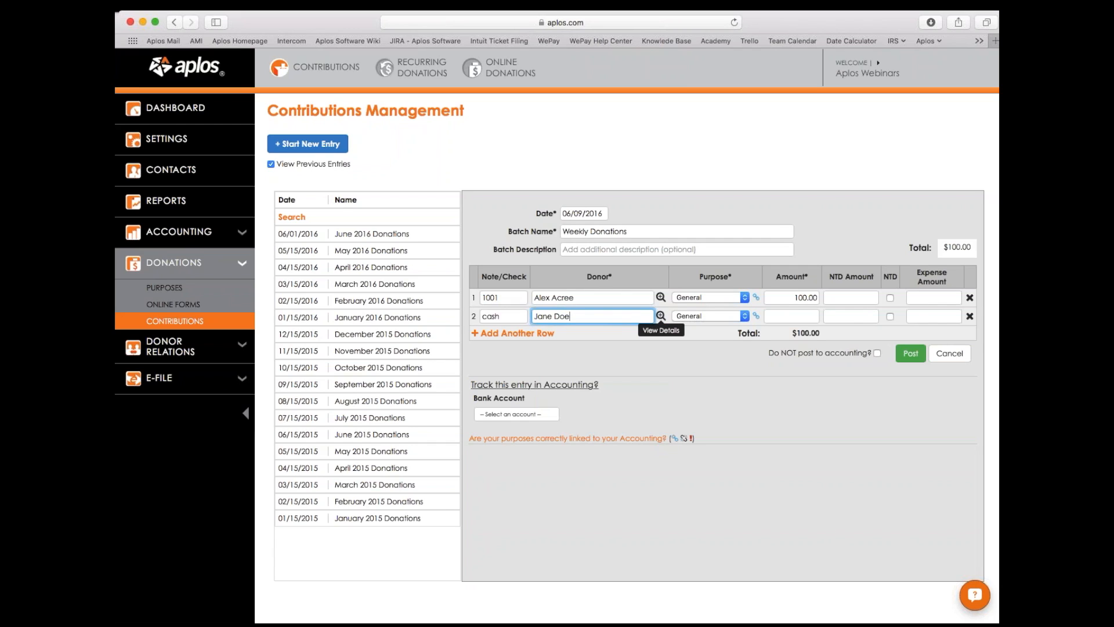
# Open the second donor's contact details and split the full name into the first name and last name fields
pyautogui.click(660, 316)
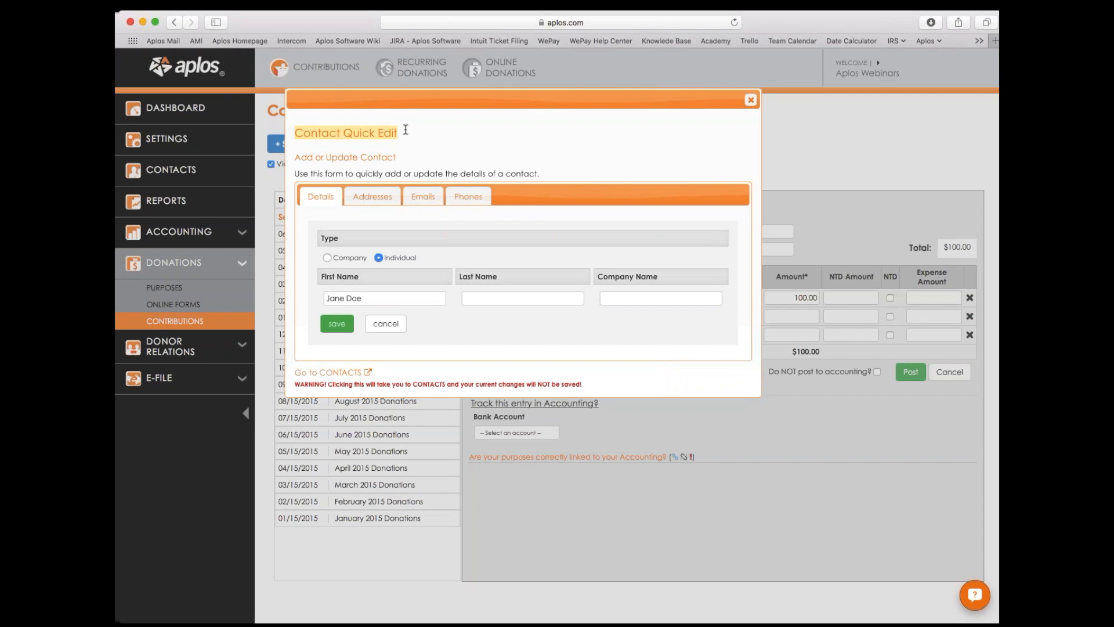
pyautogui.click(394, 299)
pyautogui.press('BackSpace')
pyautogui.press('BackSpace')
pyautogui.press('BackSpace')
pyautogui.press('BackSpace')
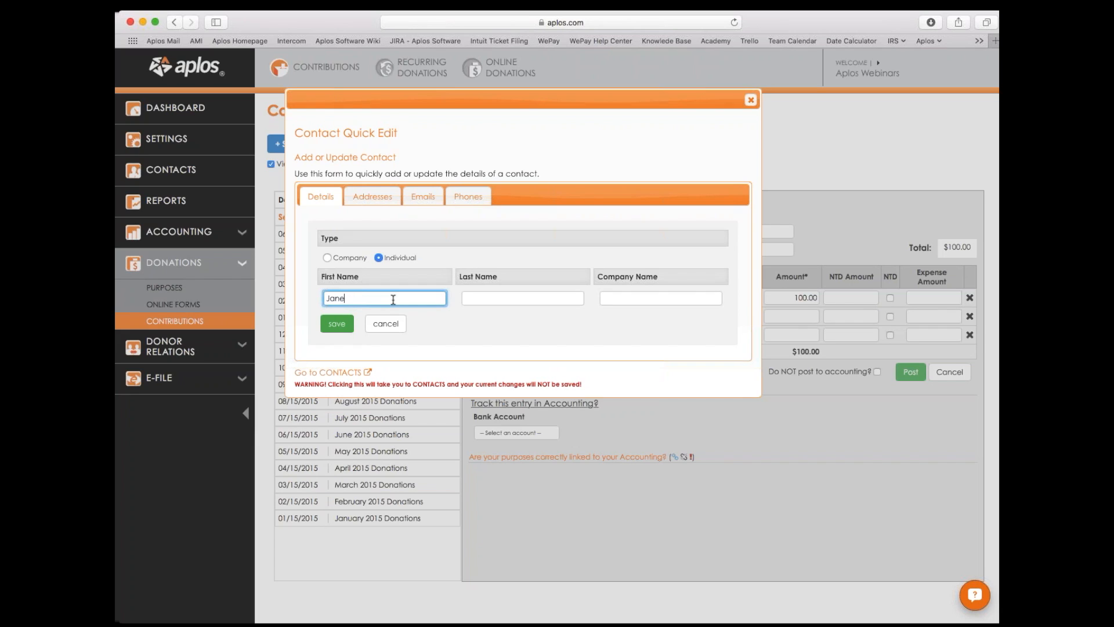
pyautogui.click(494, 298)
pyautogui.write('D')
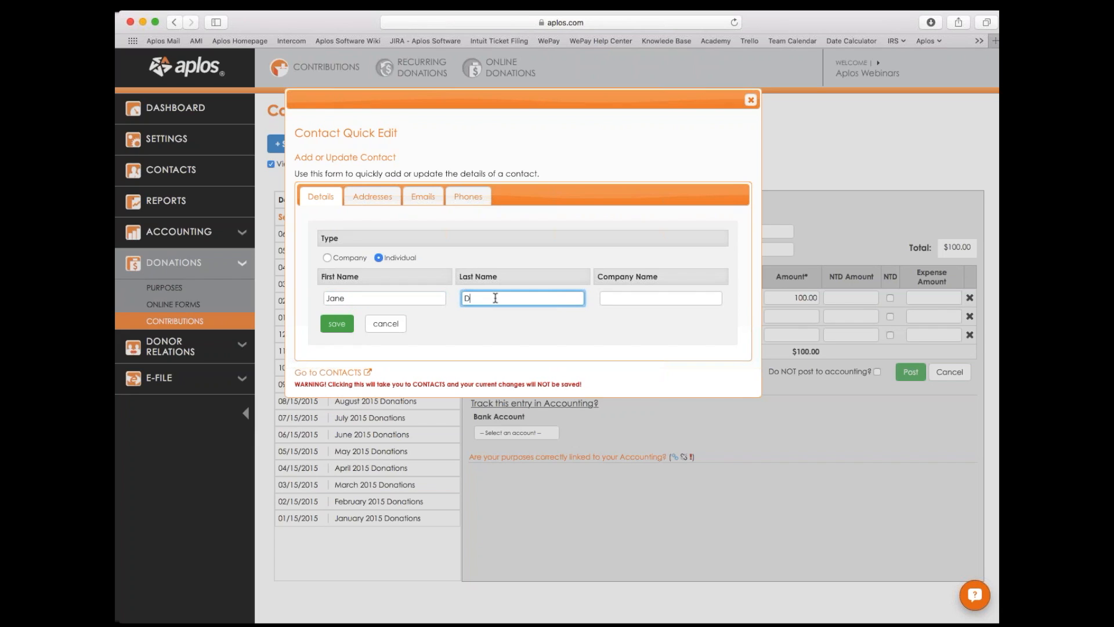
pyautogui.write('oe')
pyautogui.click(493, 340)
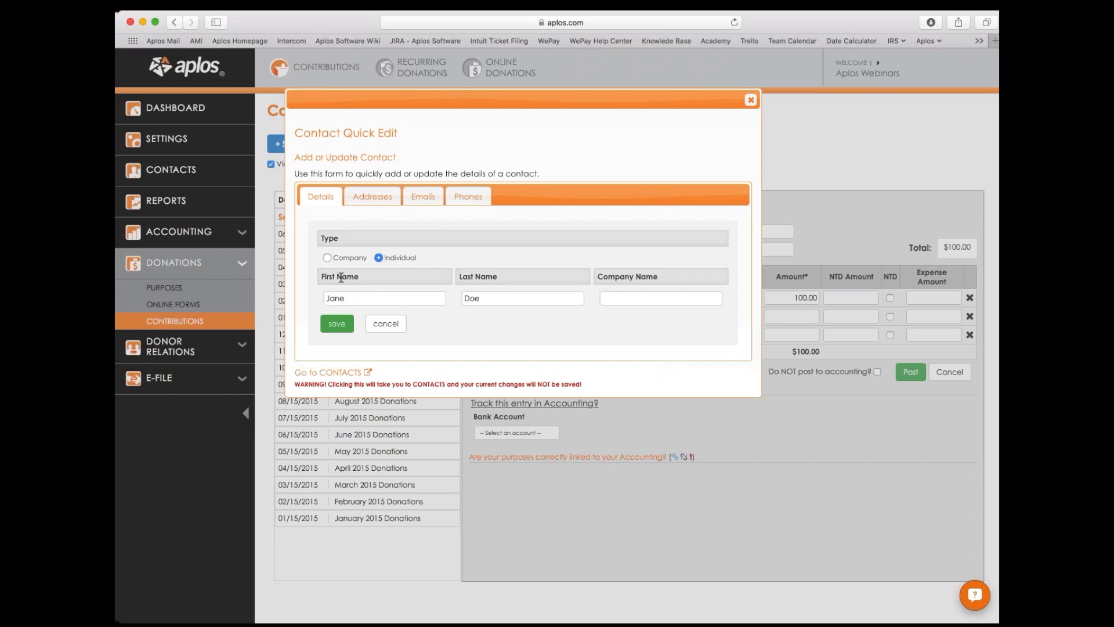
# Fill in the new contact's primary home address with street, city, state and postal code
pyautogui.click(354, 197)
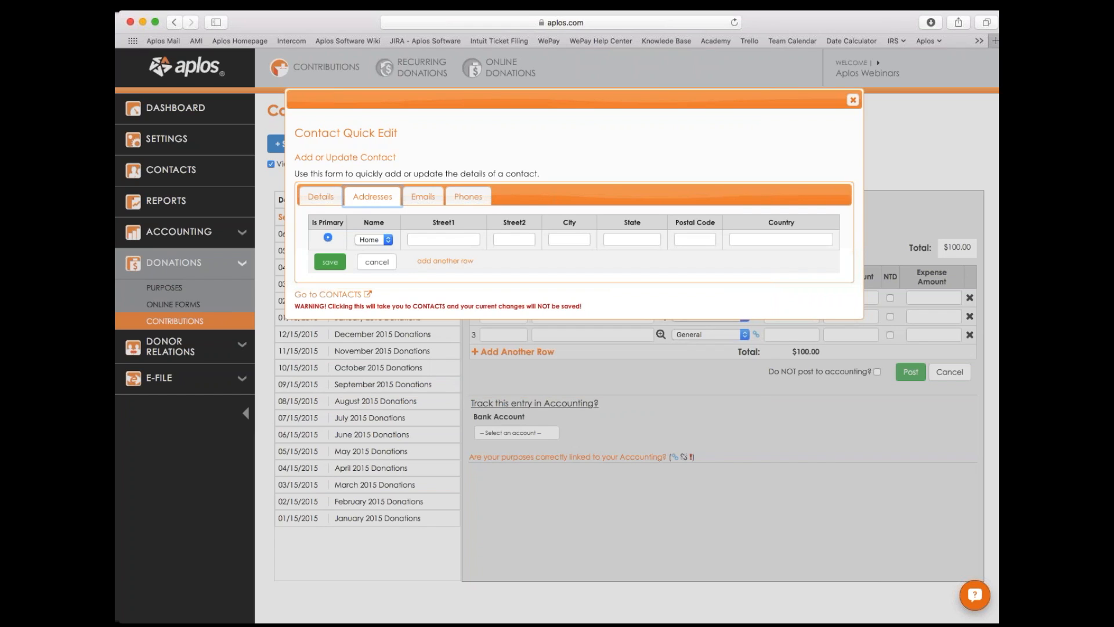
pyautogui.click(454, 240)
pyautogui.write('1234 Main')
pyautogui.press('Tab')
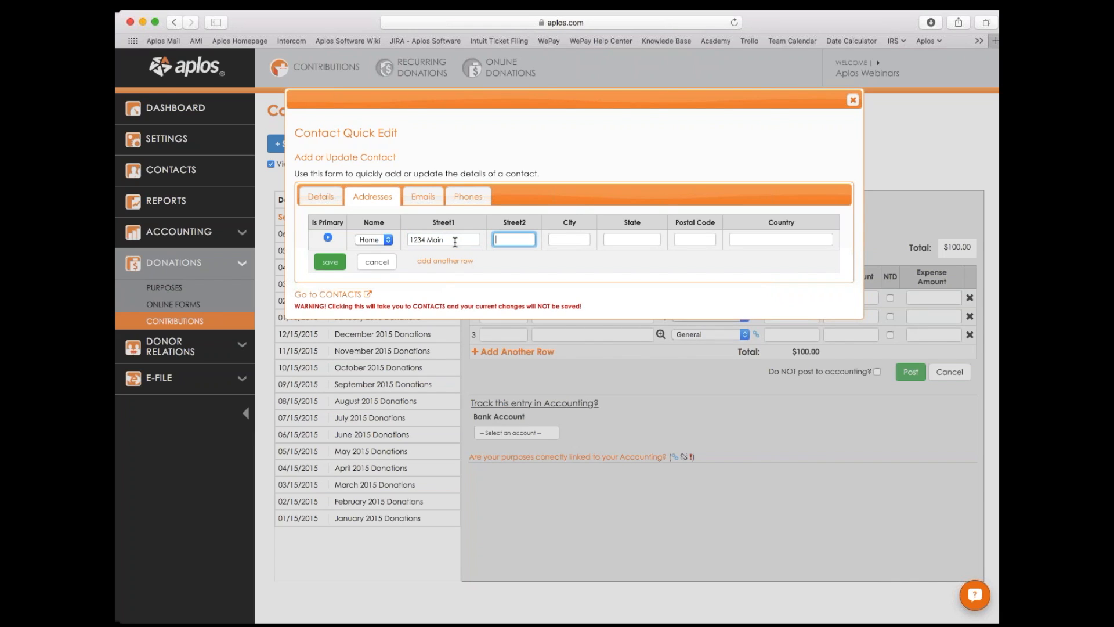
pyautogui.press('Tab')
pyautogui.write('Fresno')
pyautogui.press('Tab')
pyautogui.write('CA')
pyautogui.press('Tab')
pyautogui.write('937')
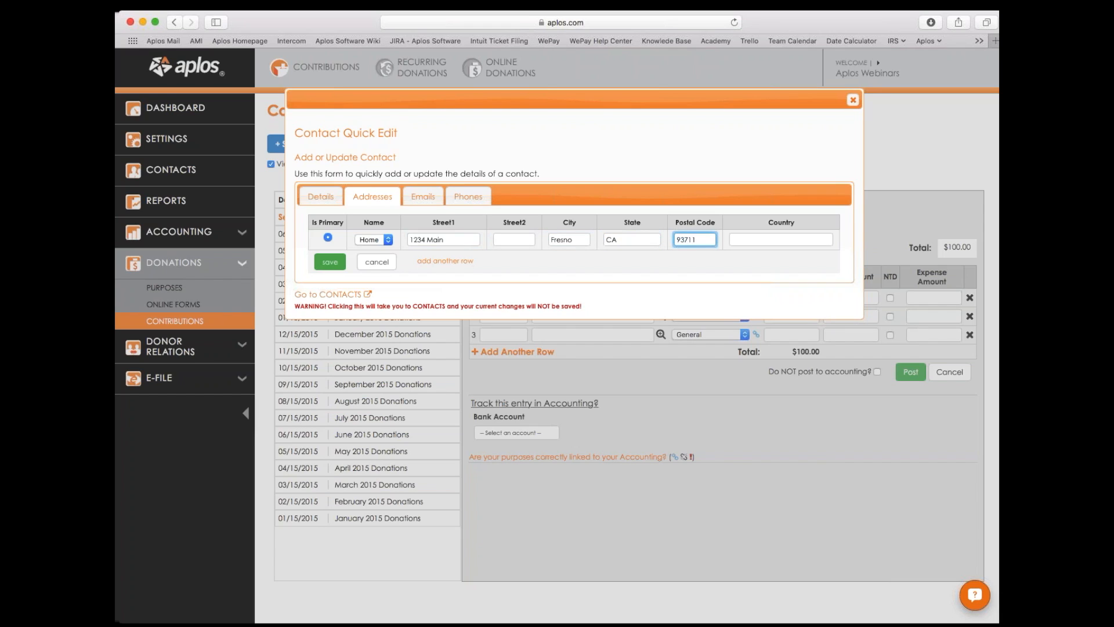
# Check the contact's email and phone sections, and save the contact with its address
pyautogui.click(423, 196)
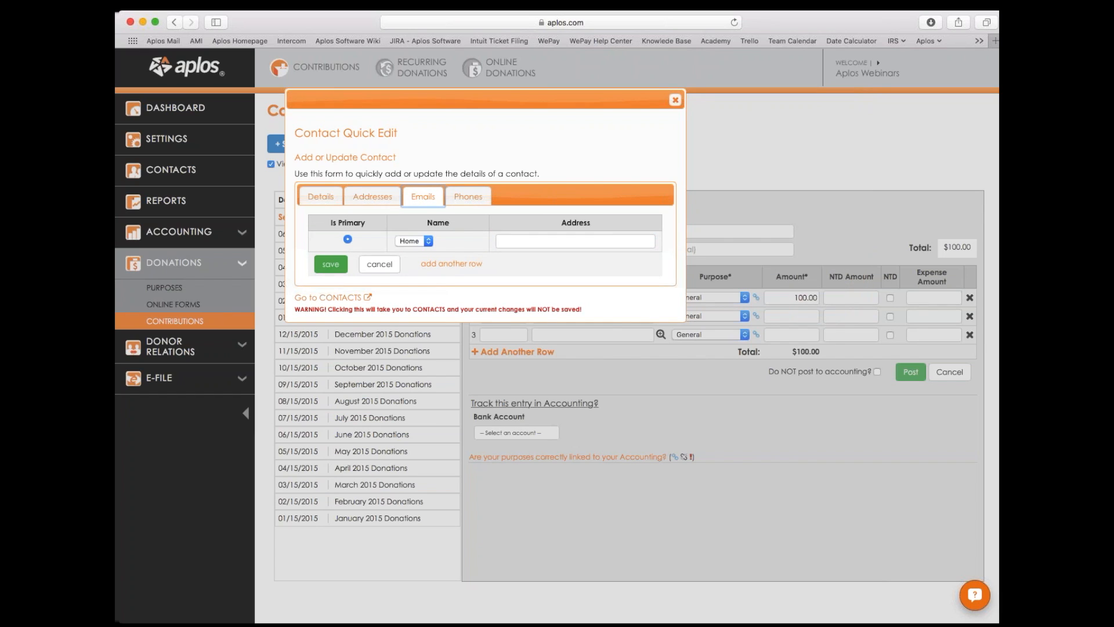
pyautogui.click(468, 196)
pyautogui.click(373, 197)
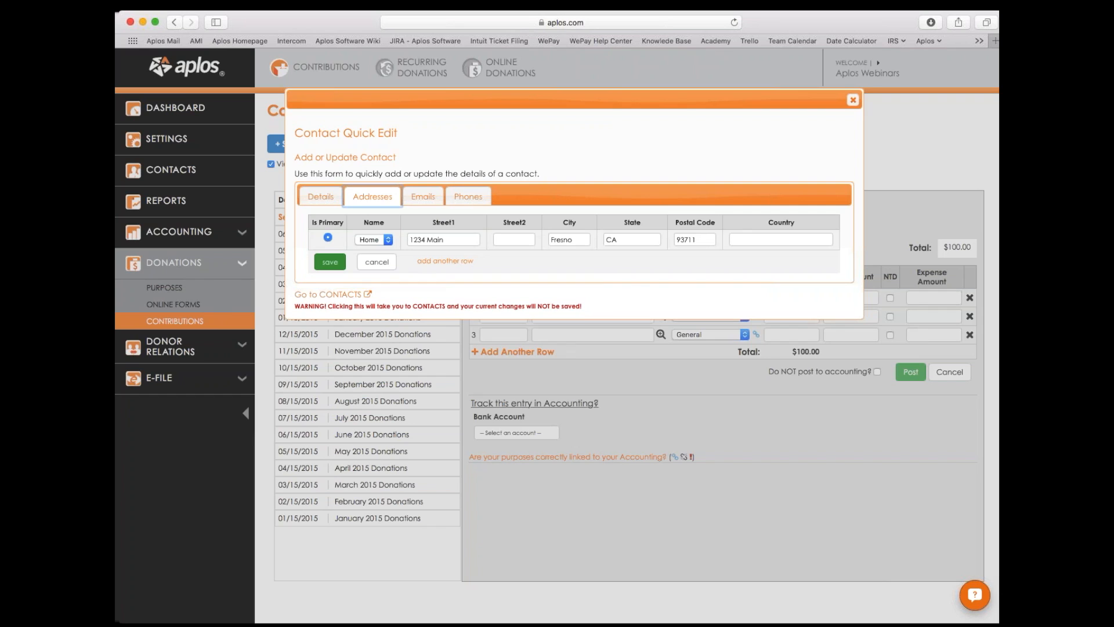
pyautogui.click(331, 262)
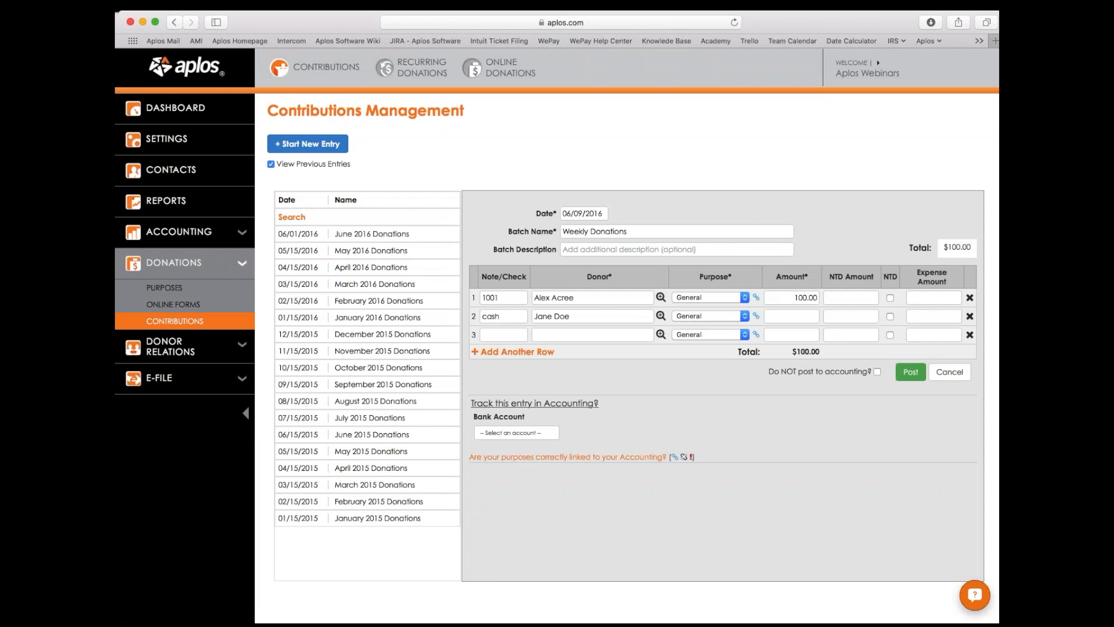
# Set the second contribution's amount to 20.00, keeping the General purpose
pyautogui.click(791, 316)
pyautogui.write('20')
pyautogui.click(711, 383)
# Find the third row's donor by first name and select the matching existing contact
pyautogui.click(592, 335)
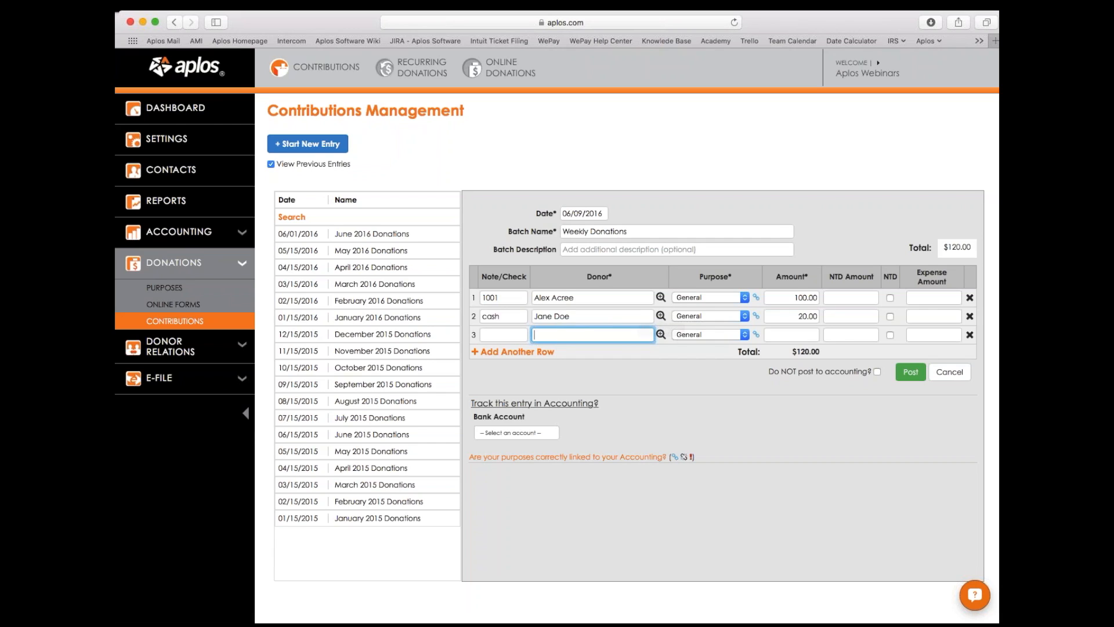
pyautogui.click(674, 399)
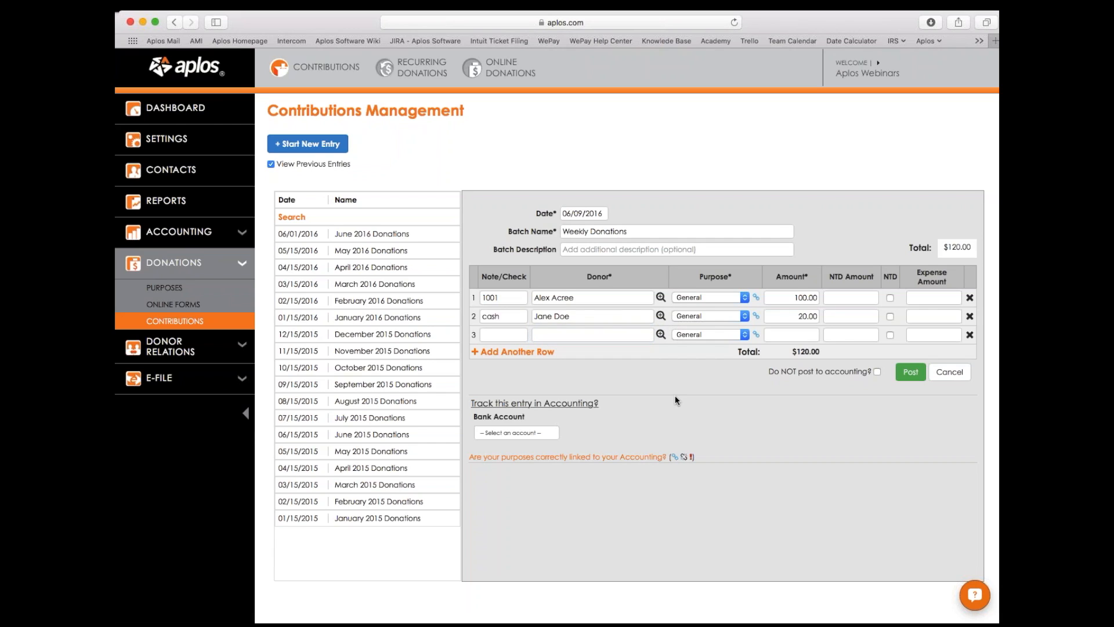
pyautogui.click(577, 335)
pyautogui.write('Katy')
pyautogui.press('Down')
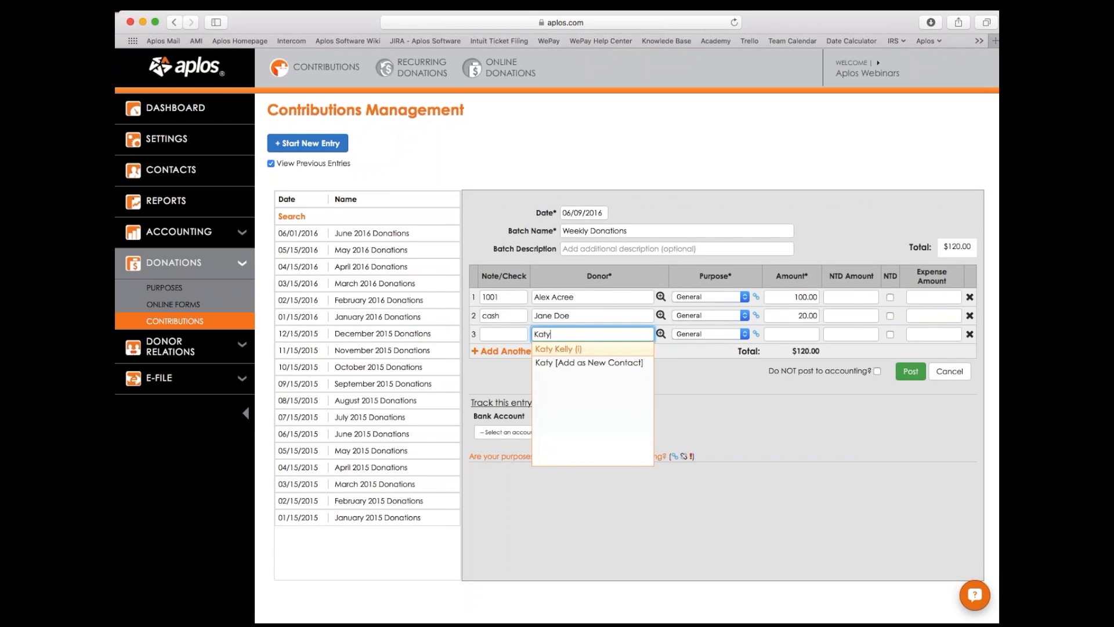
pyautogui.press('Return')
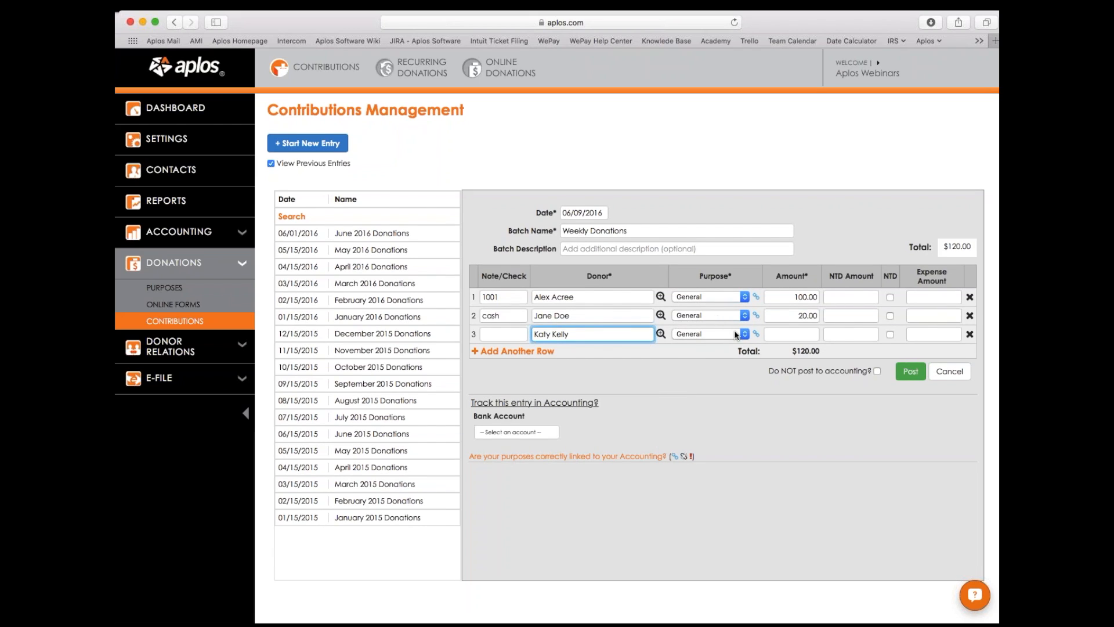
# Assign the third contribution to the Building purpose and set its amount to 50.00
pyautogui.press('Tab')
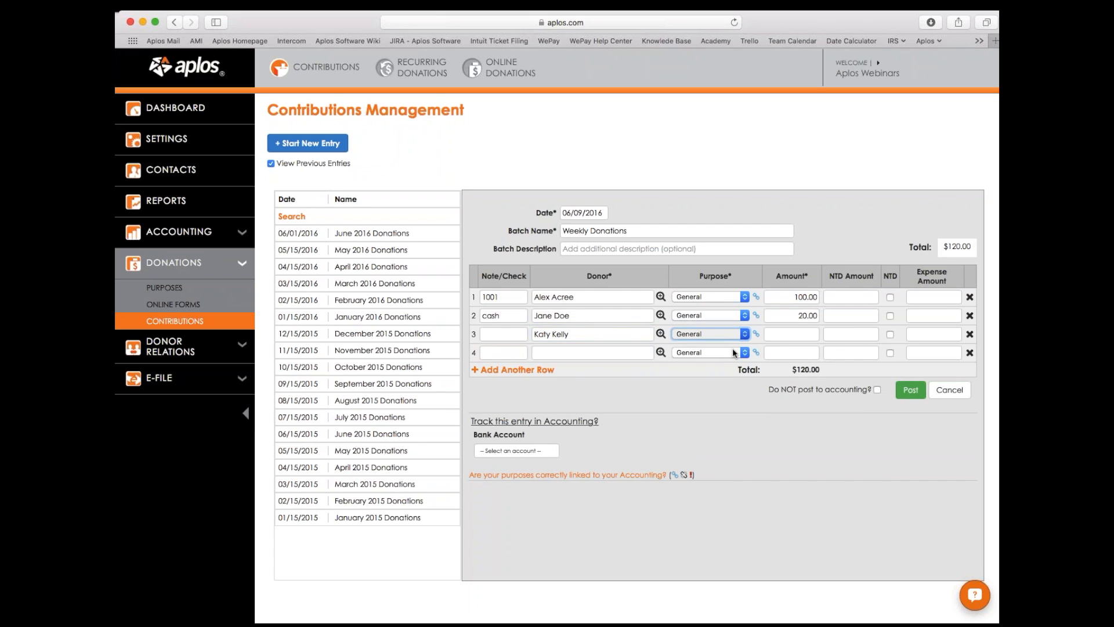
pyautogui.press('b')
pyautogui.click(803, 334)
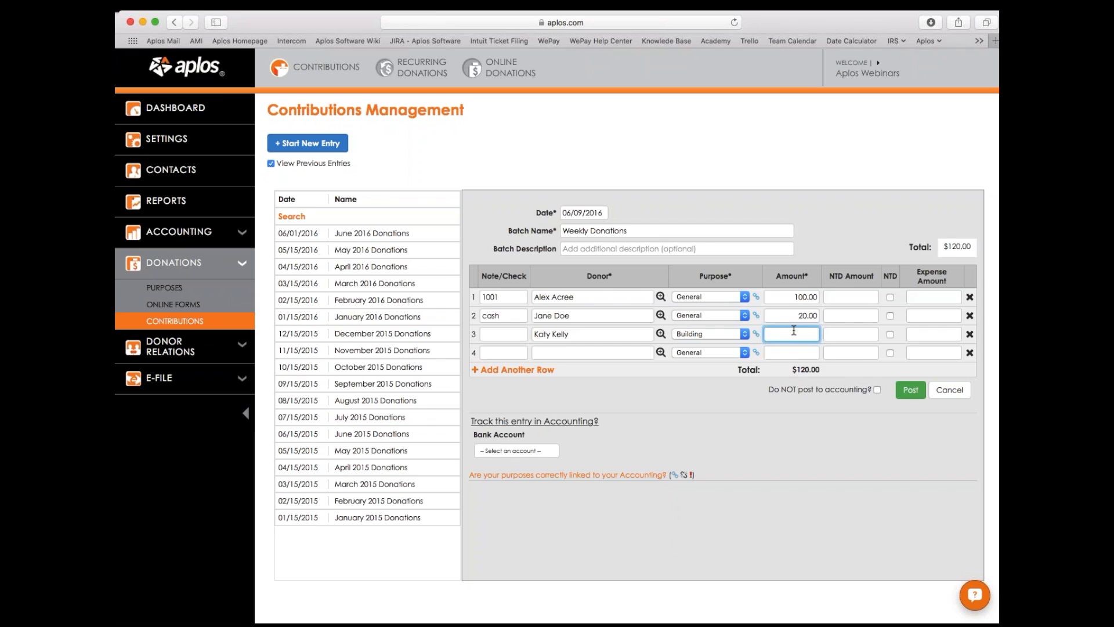
pyautogui.write('50')
pyautogui.click(738, 399)
# Choose 1000 - Checking as the bank account for the batch and post it
pyautogui.click(554, 449)
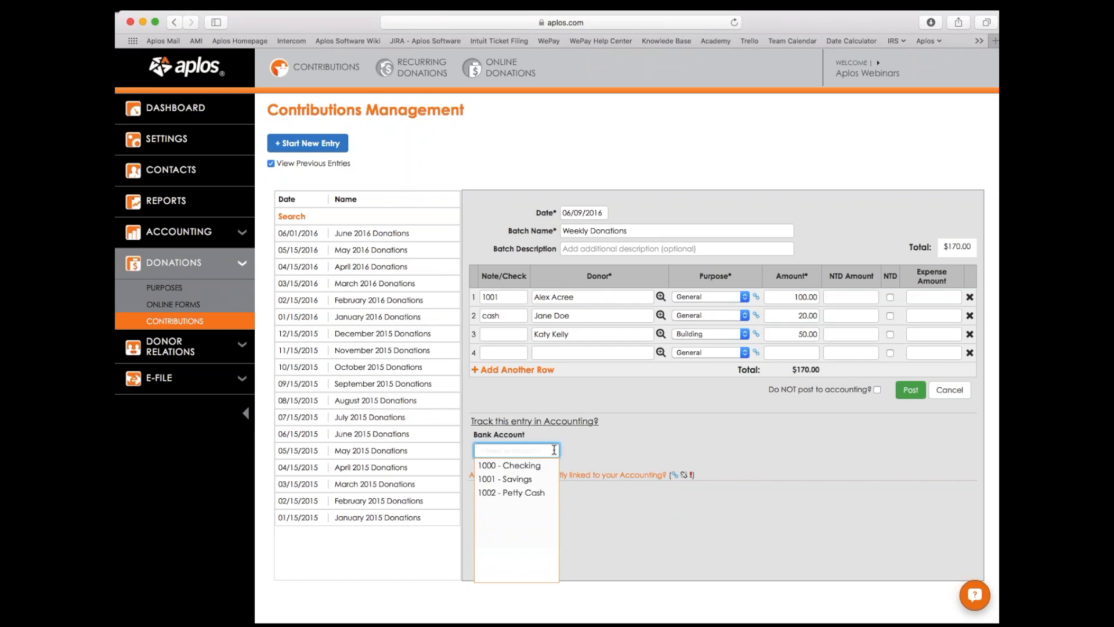
pyautogui.click(502, 465)
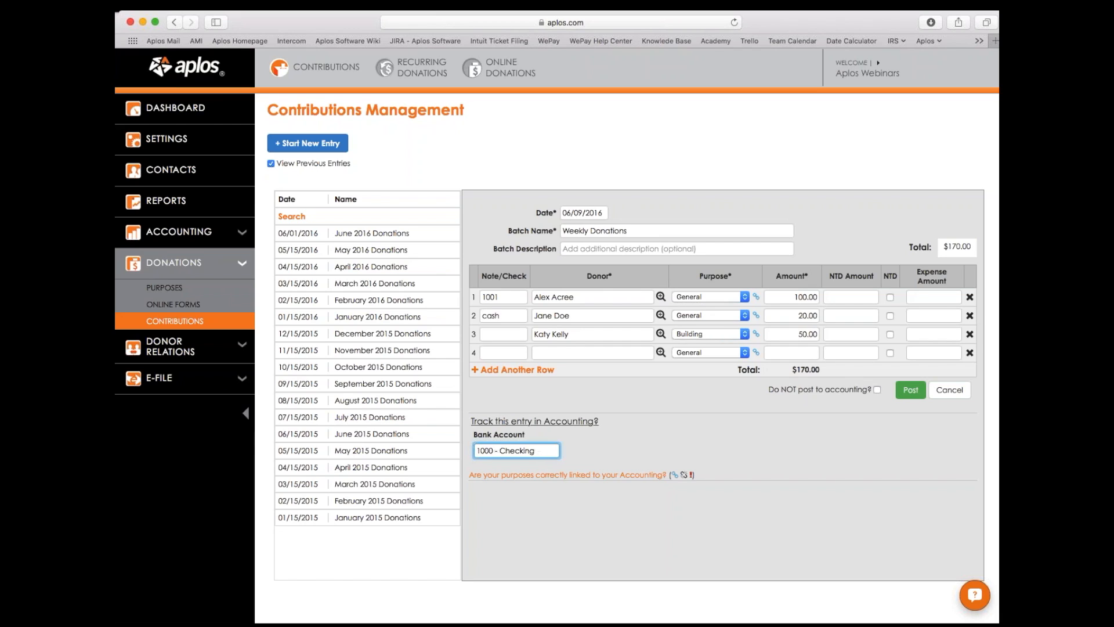
pyautogui.click(724, 351)
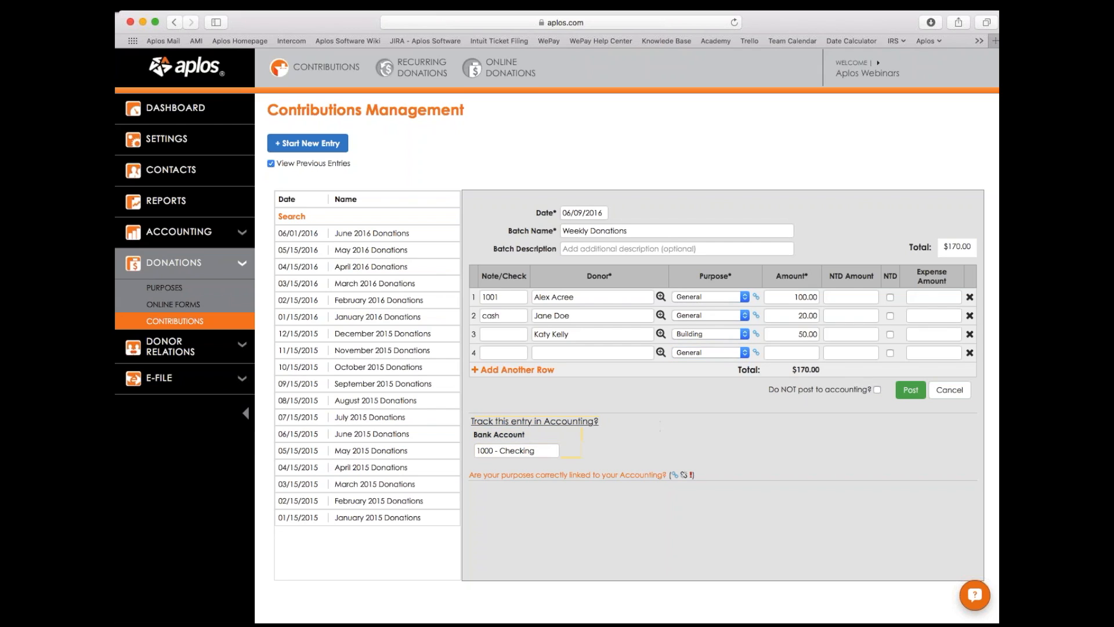
pyautogui.click(910, 389)
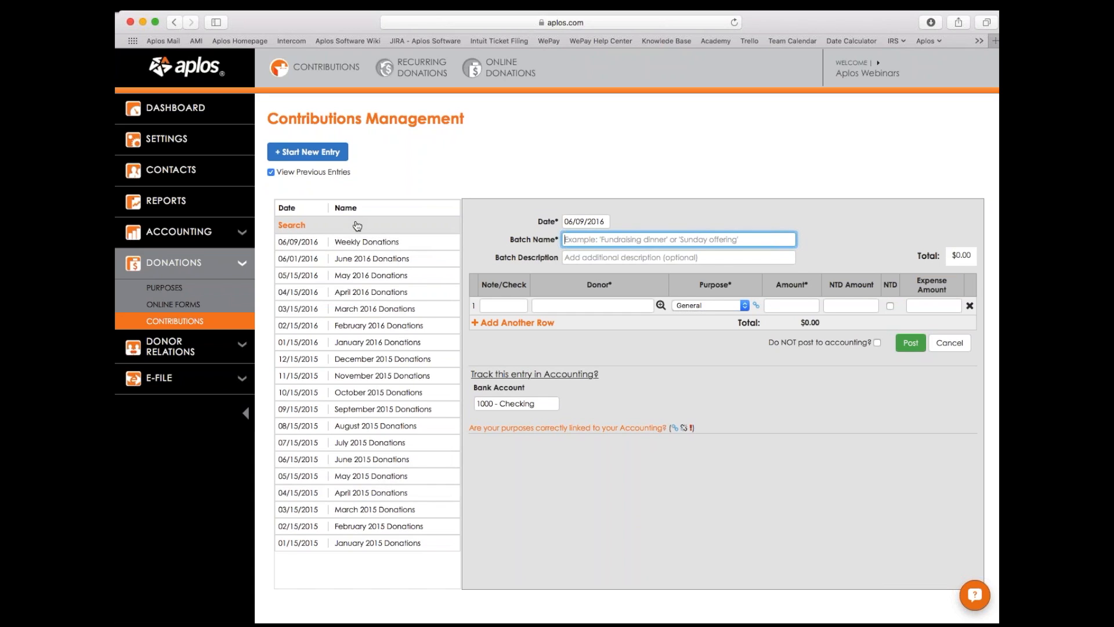
# Reopen the posted Weekly Donations batch and add an empty fourth contribution row
pyautogui.click(358, 244)
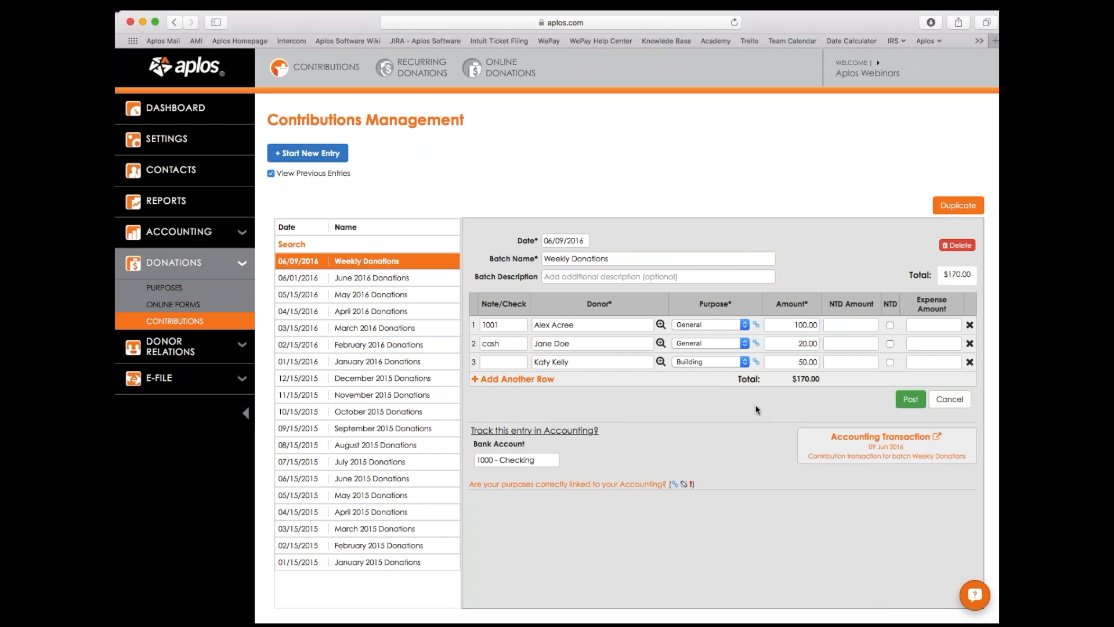
pyautogui.scroll(-1, 643, 298)
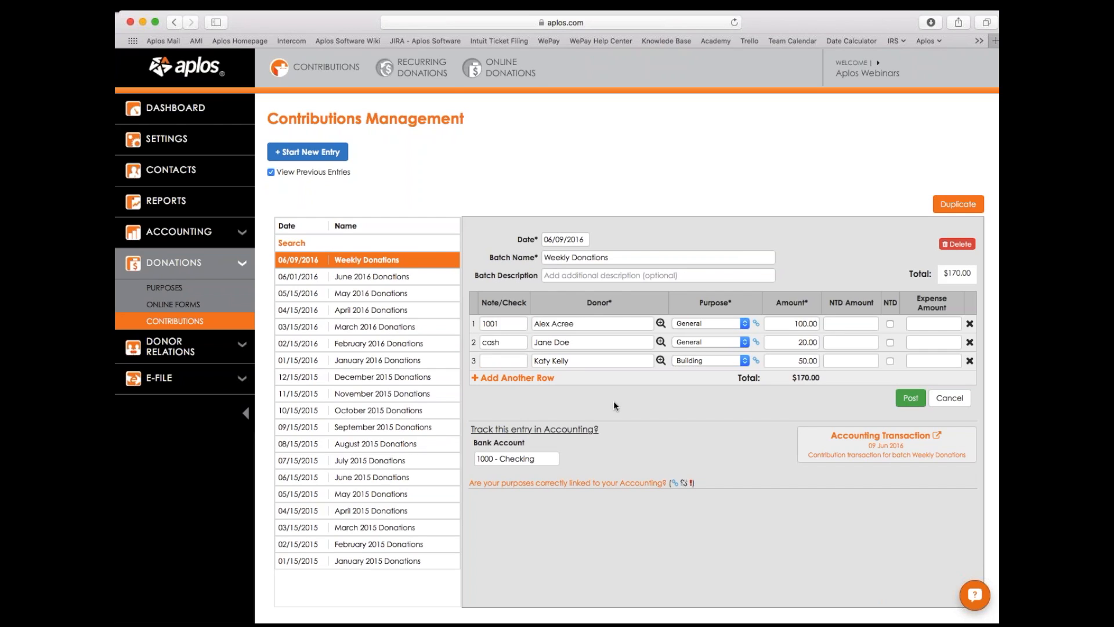
pyautogui.click(504, 379)
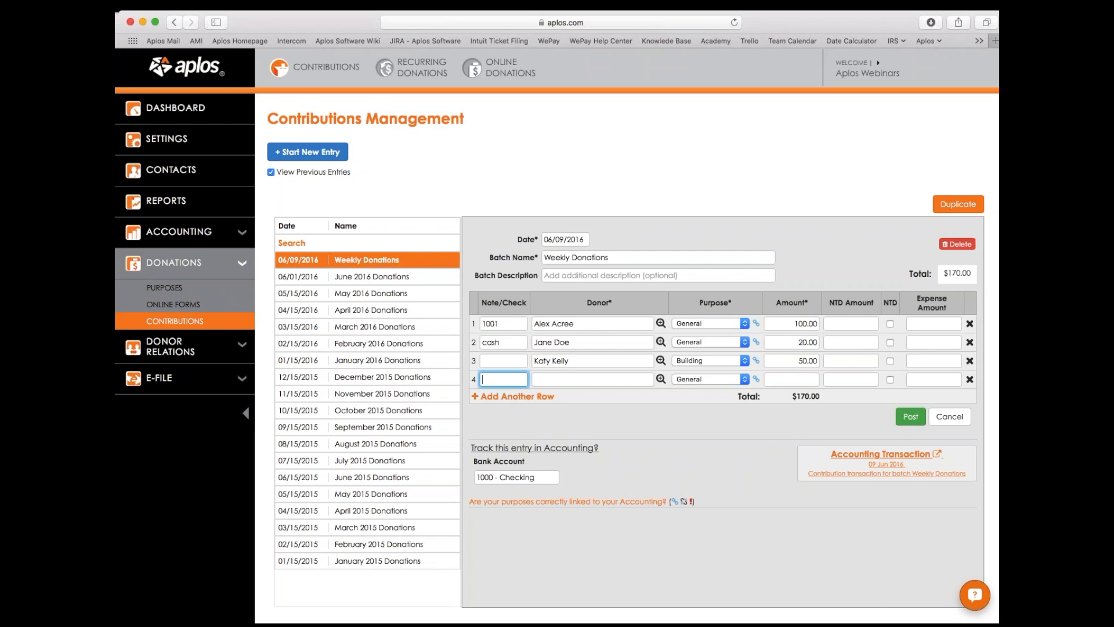
# Open the accounting transaction linked to the Weekly Donations batch and examine its payee, deposit, accounts and funds
pyautogui.click(885, 455)
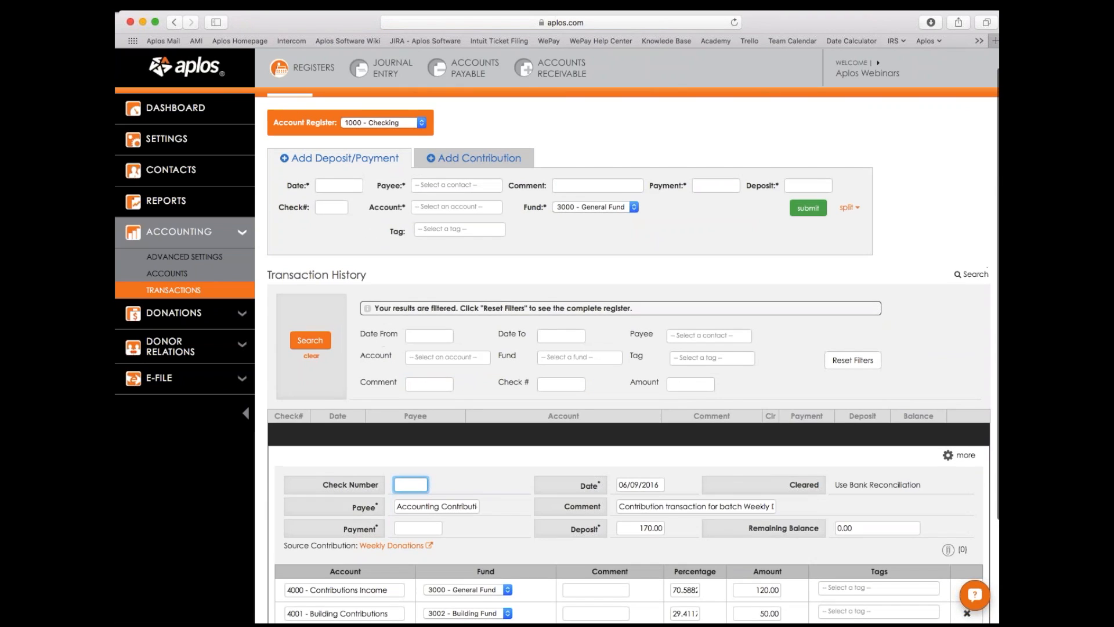
pyautogui.scroll(-5, 626, 359)
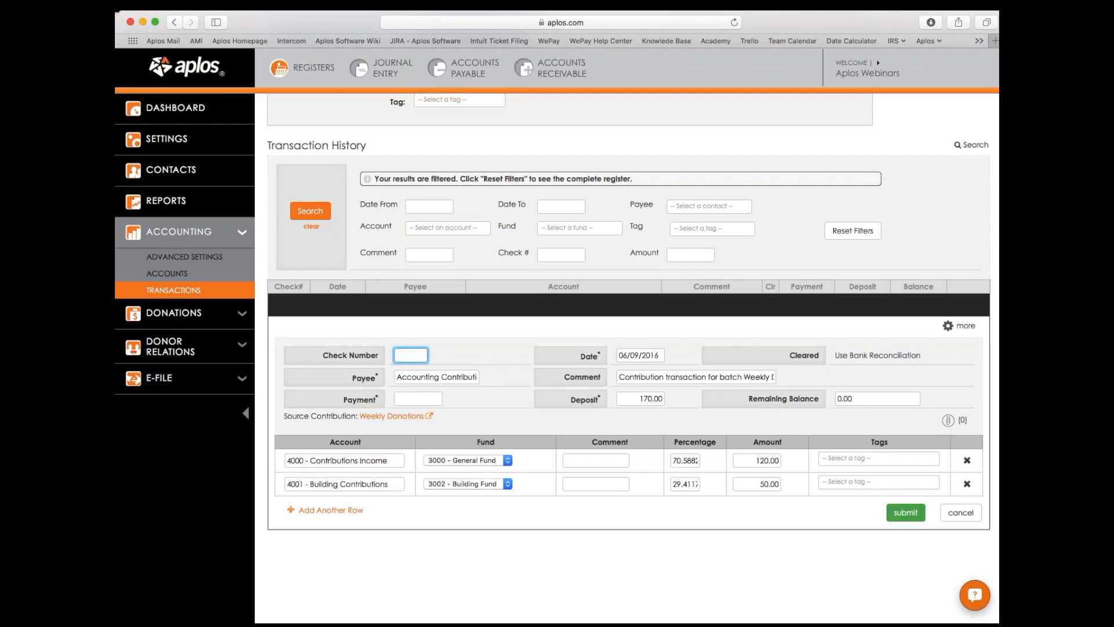
pyautogui.press('Tab')
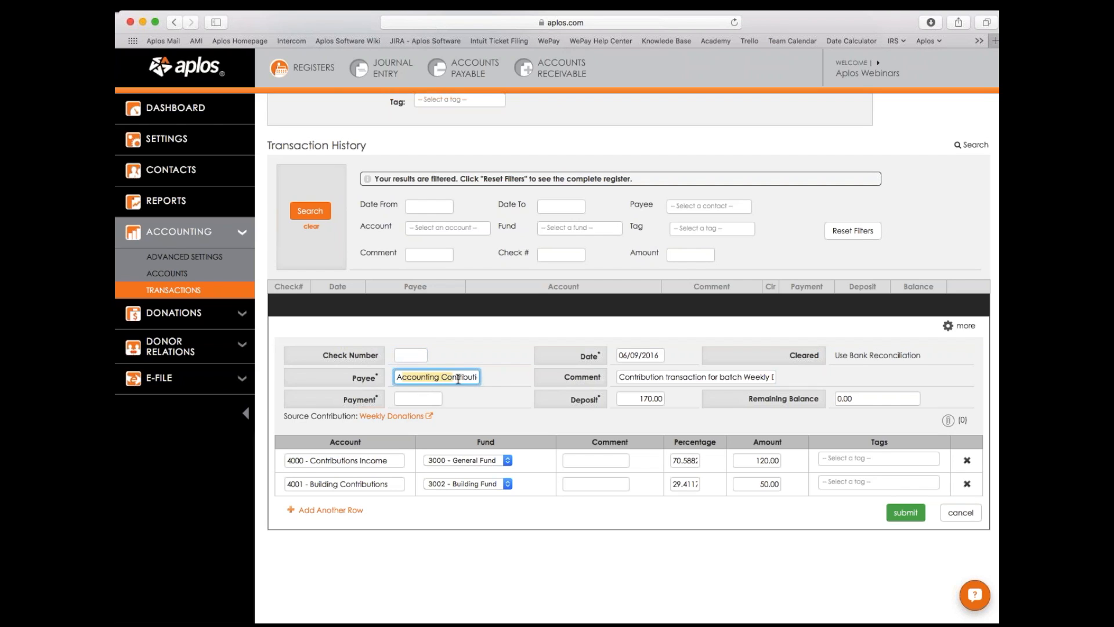
# Examine the payee and the full comment text of the accounting transaction for the Weekly Donations batch
pyautogui.click(491, 379)
pyautogui.scroll(1, 491, 378)
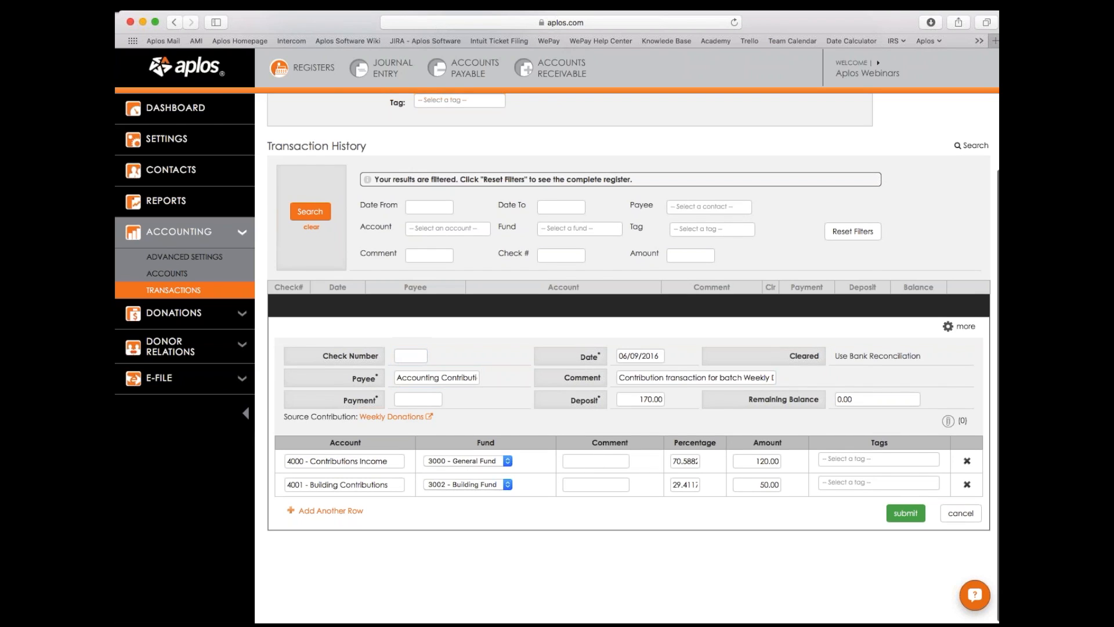
pyautogui.scroll(-1, 481, 380)
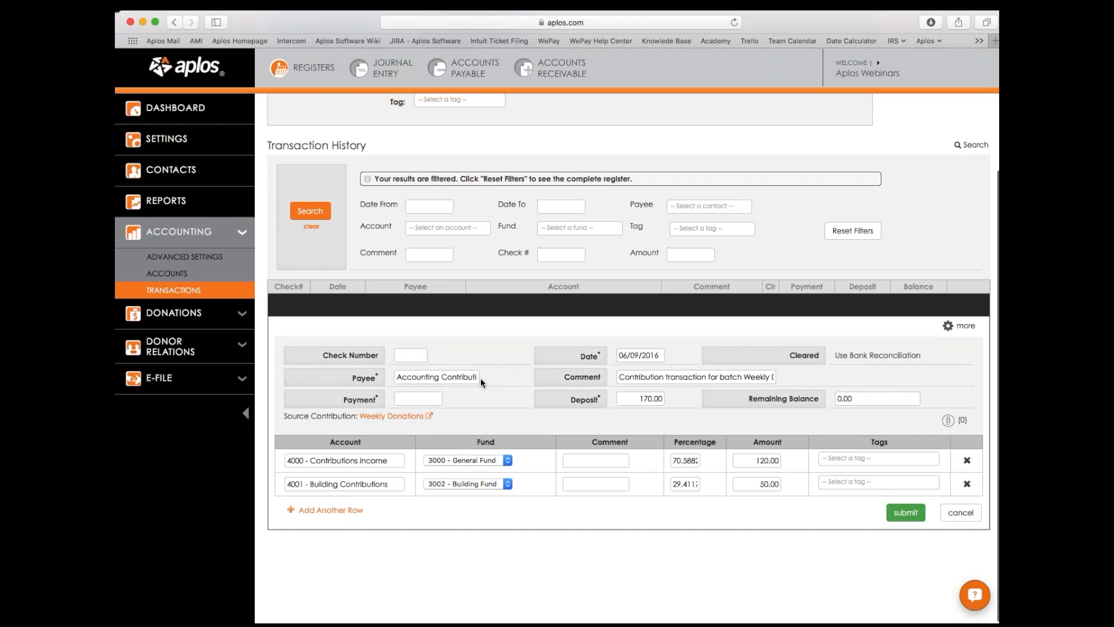
pyautogui.moveTo(629, 377); pyautogui.dragTo(787, 377)
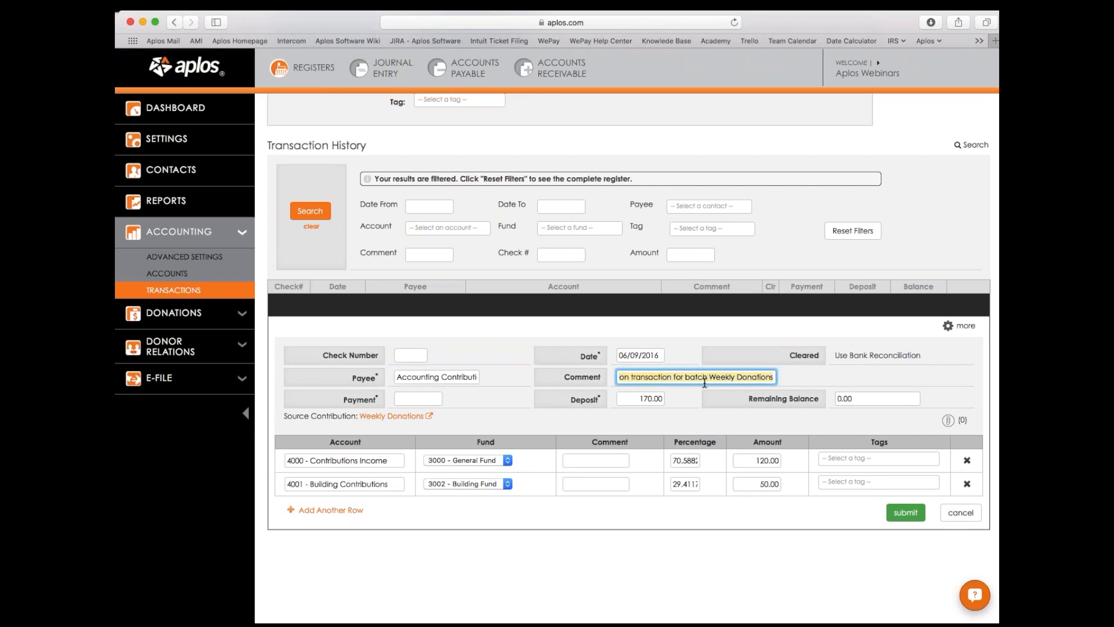
pyautogui.click(511, 405)
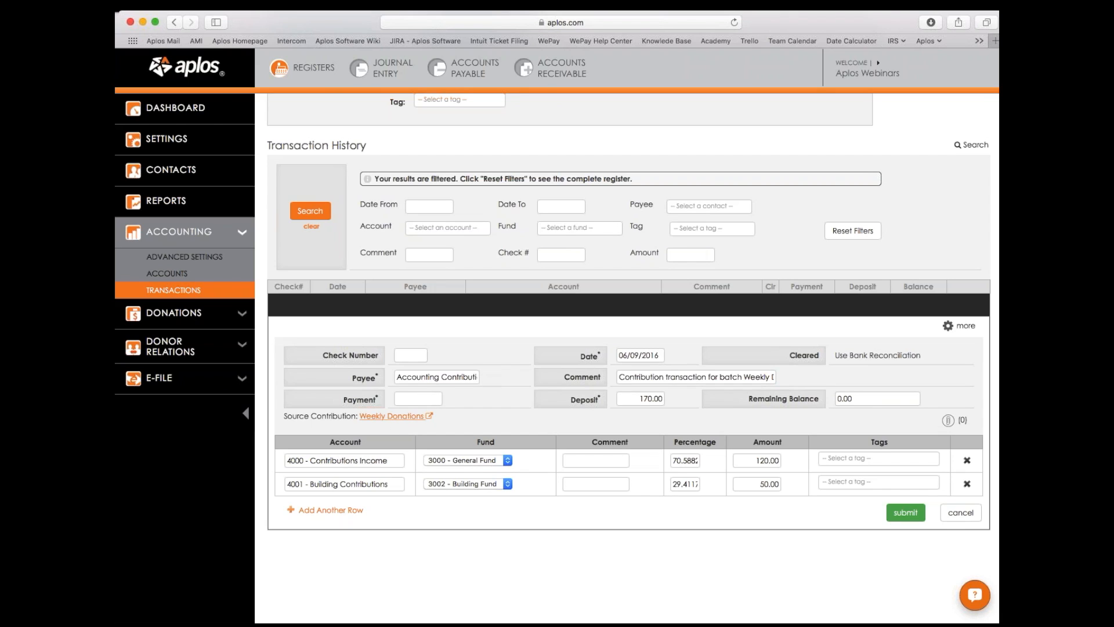
# Return to the source Weekly Donations contribution, try duplicating the batch, and reopen the original without posting the copy
pyautogui.click(392, 415)
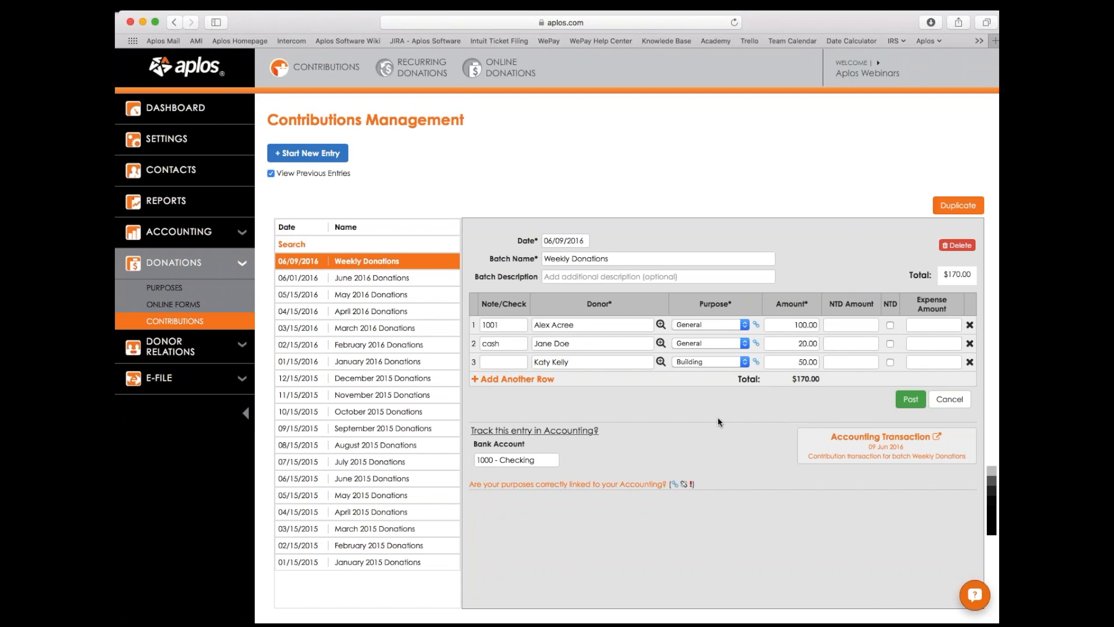
pyautogui.click(960, 206)
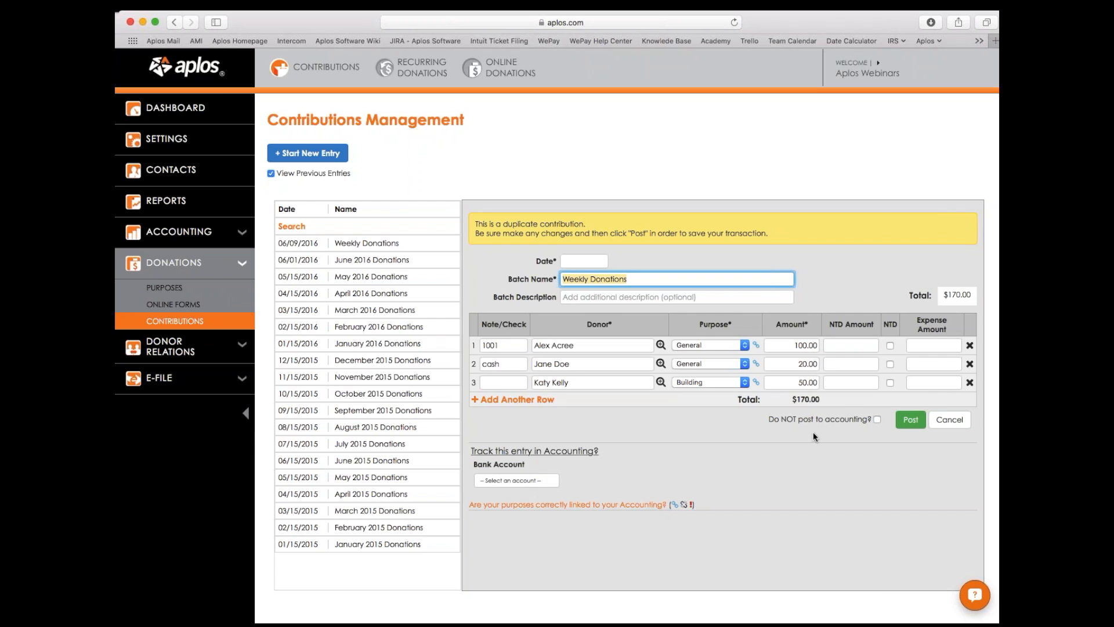
pyautogui.click(377, 247)
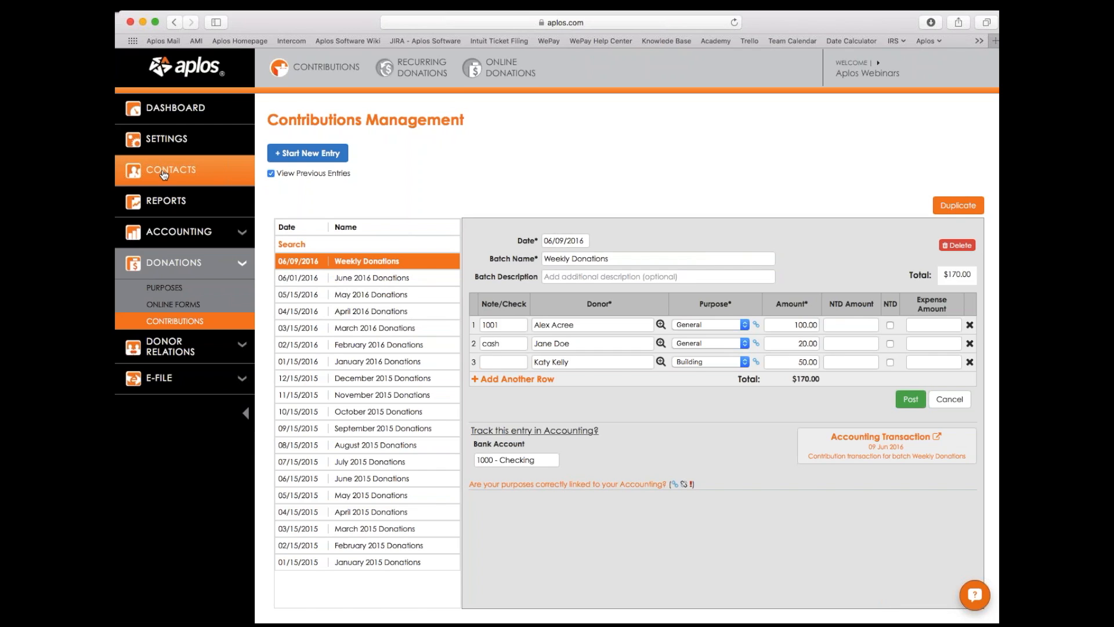
# Open the Donations by Contact report and look through its date range choices, keeping This Year
pyautogui.click(166, 206)
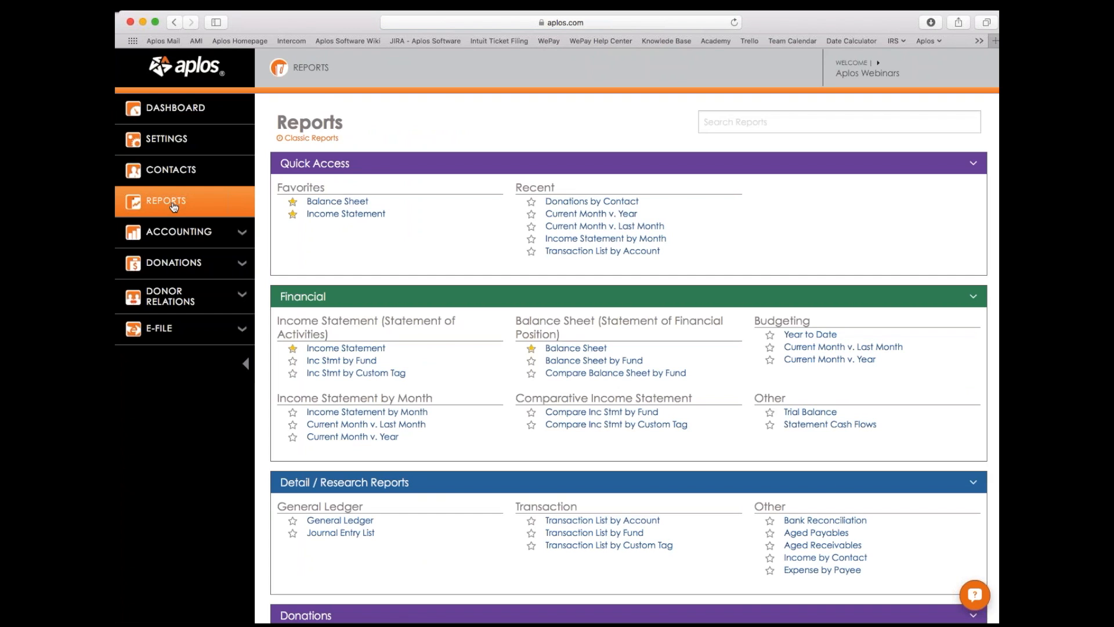
pyautogui.scroll(-5, 354, 516)
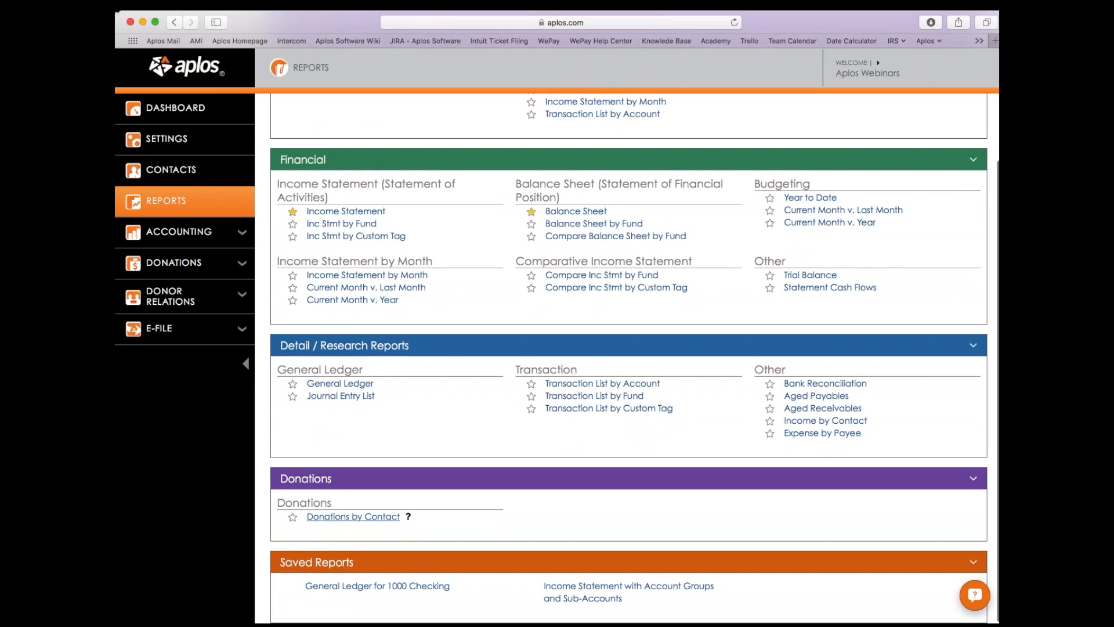
pyautogui.click(375, 517)
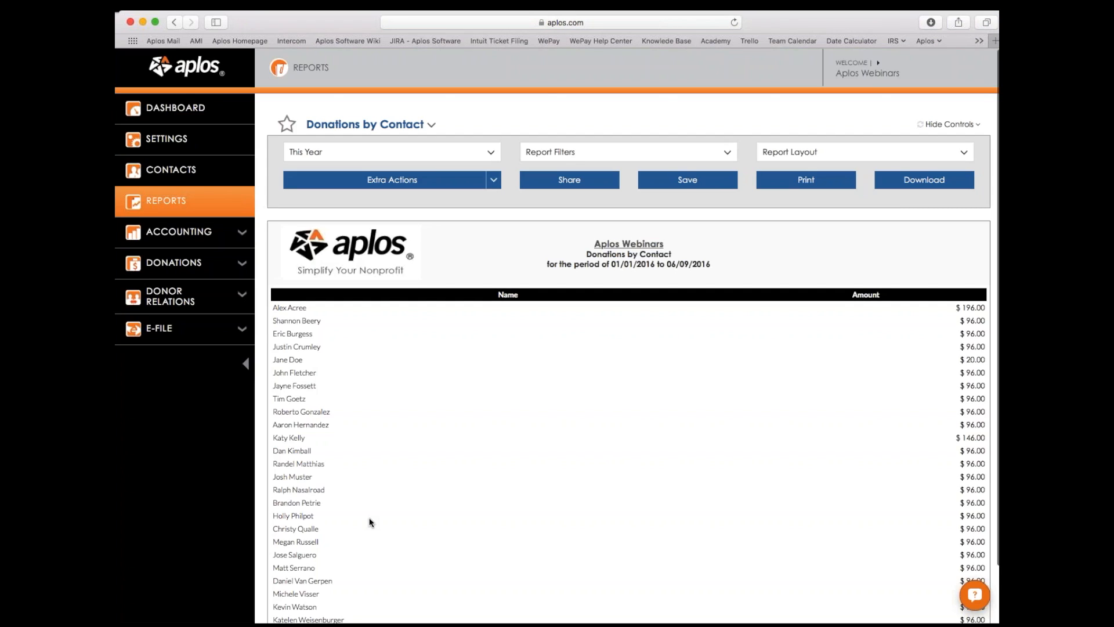
pyautogui.click(455, 150)
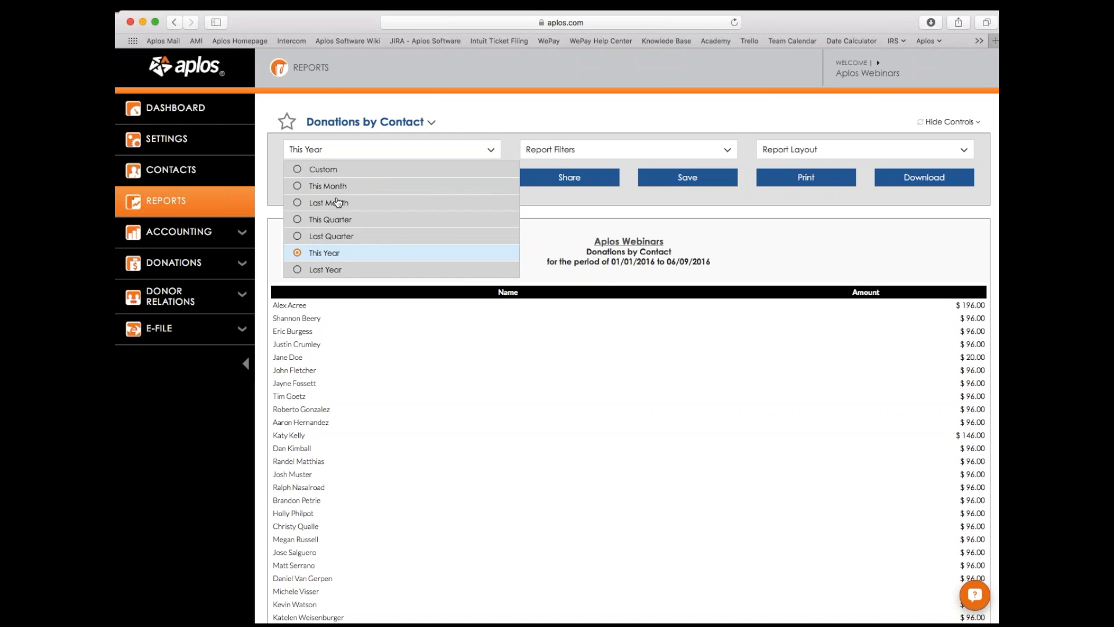
pyautogui.click(473, 150)
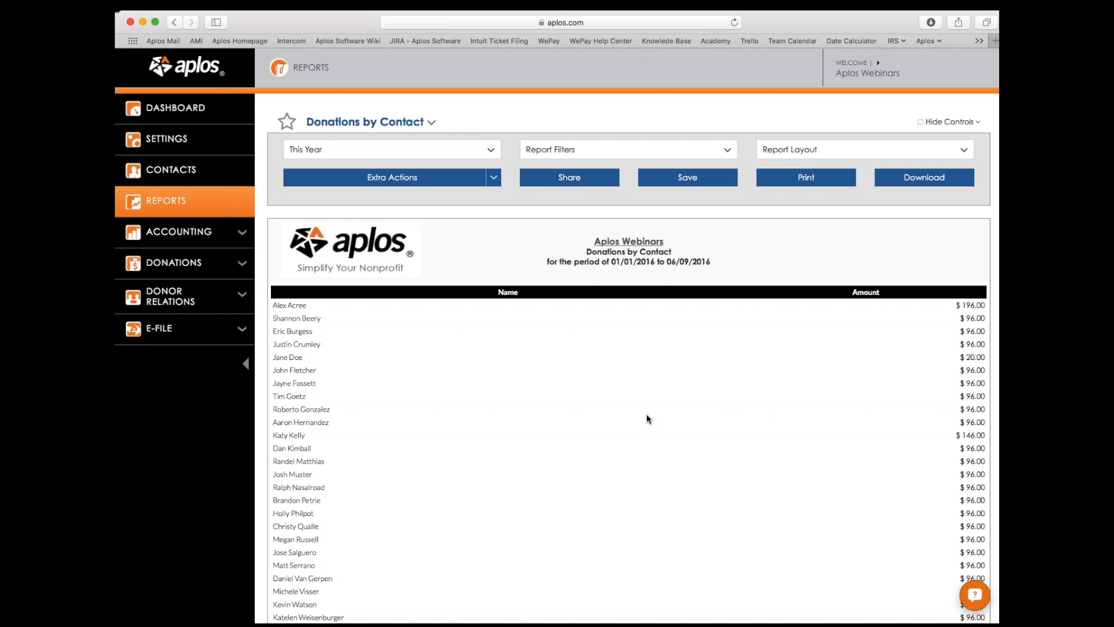
# Review the donor amounts in the report and apply the Details columns to its layout
pyautogui.scroll(-2, 646, 419)
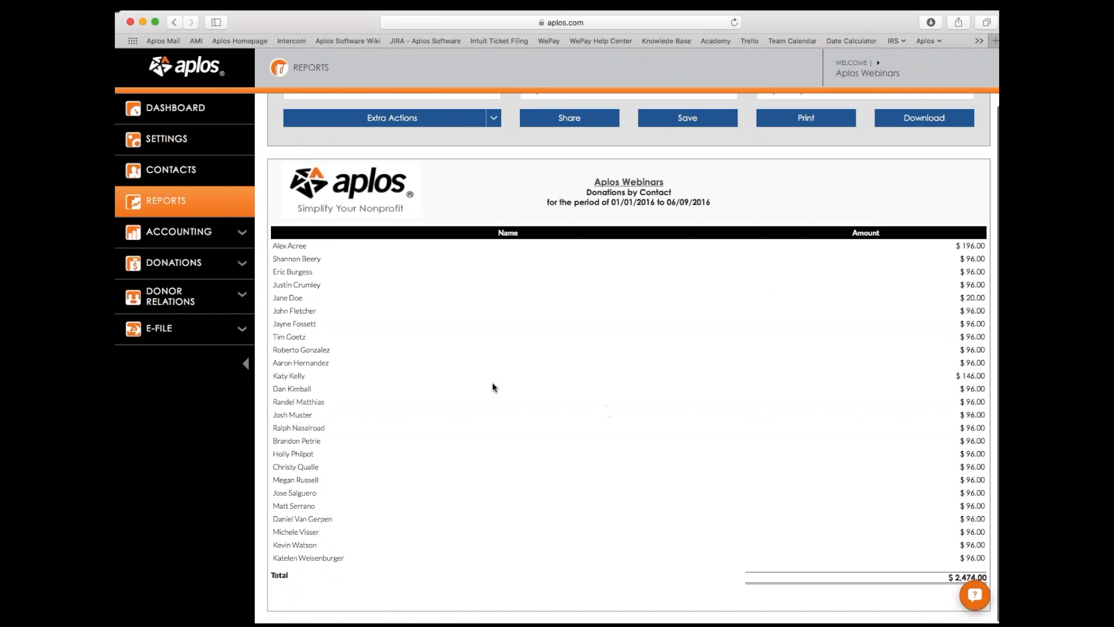
pyautogui.scroll(2, 493, 382)
pyautogui.scroll(-2, 367, 265)
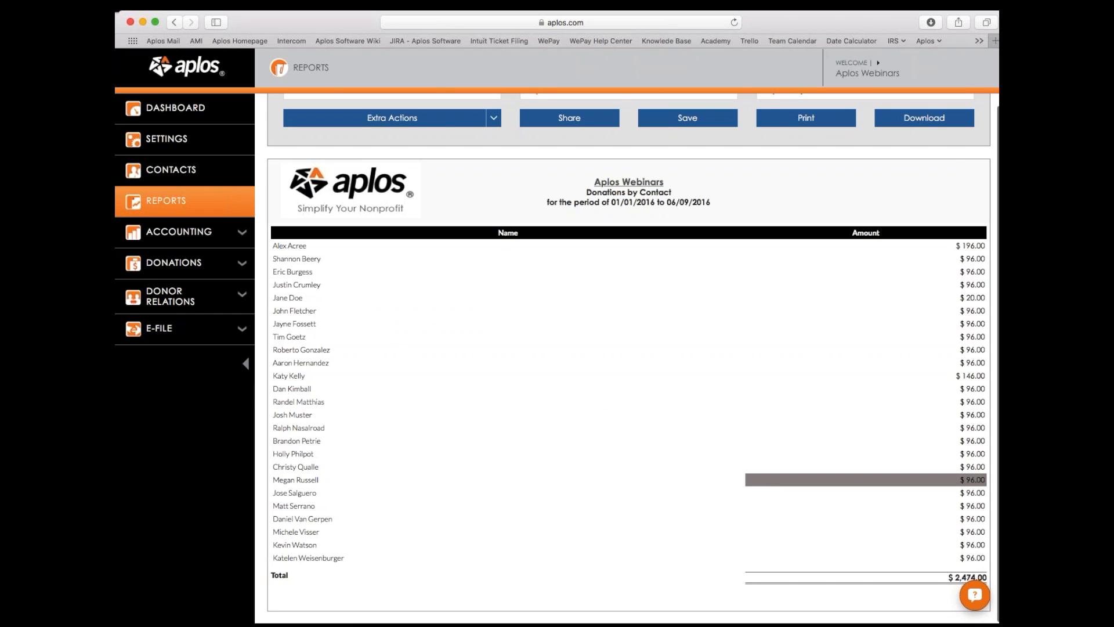
pyautogui.scroll(2, 864, 297)
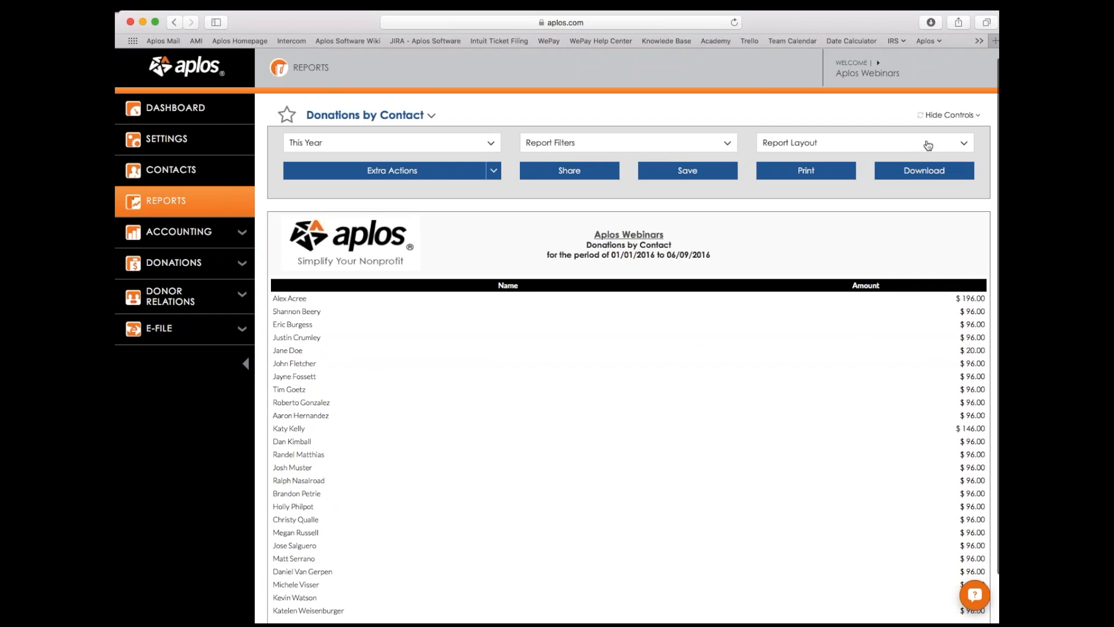
pyautogui.click(965, 145)
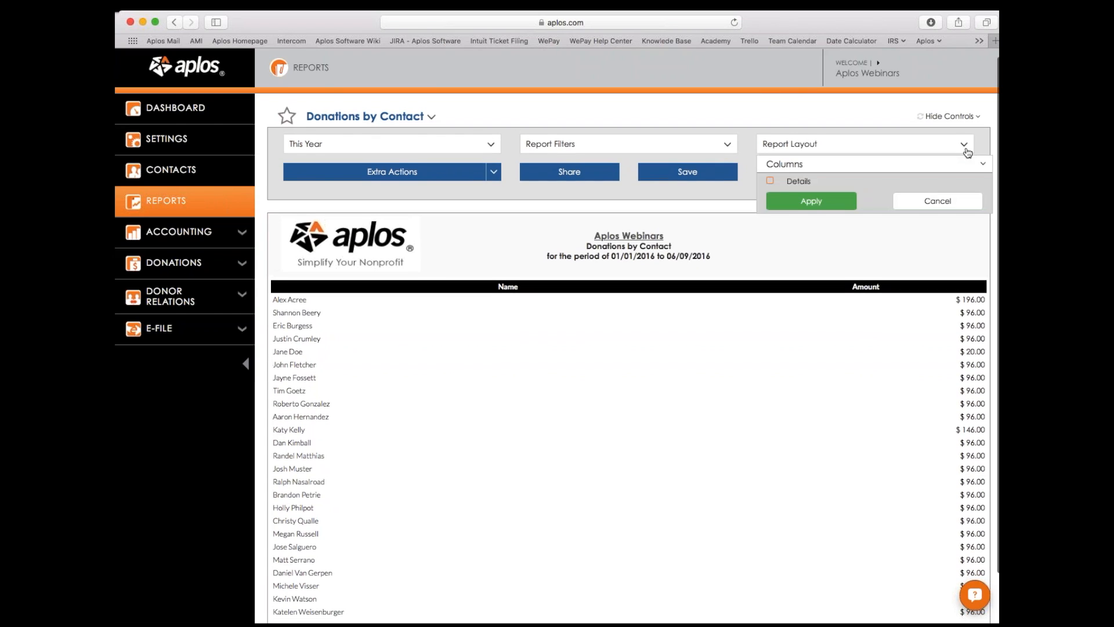
pyautogui.click(795, 182)
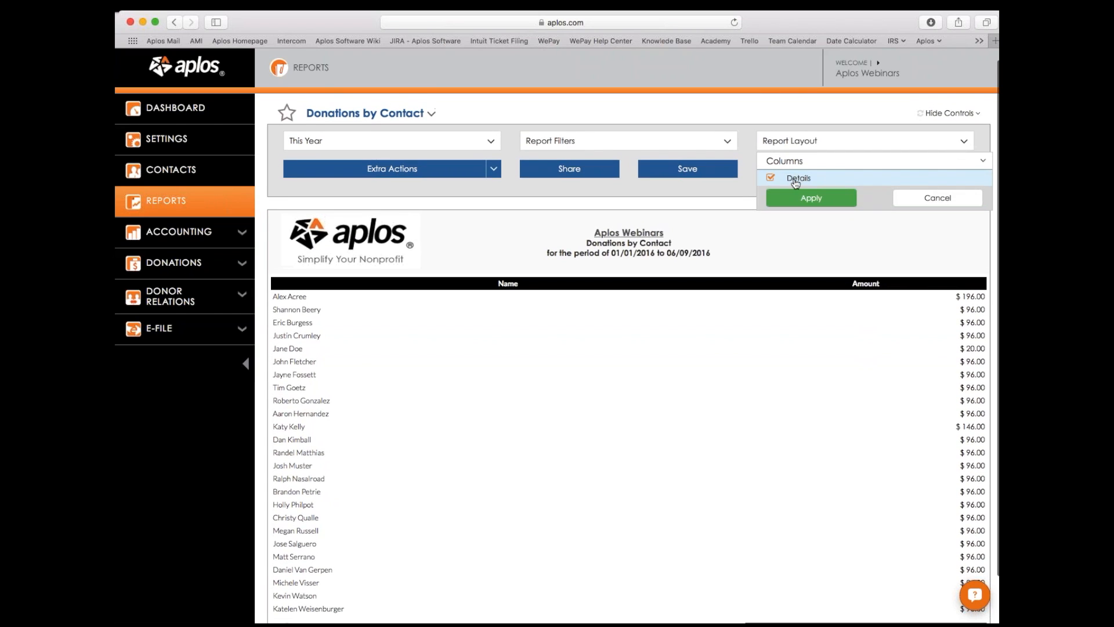
pyautogui.click(829, 200)
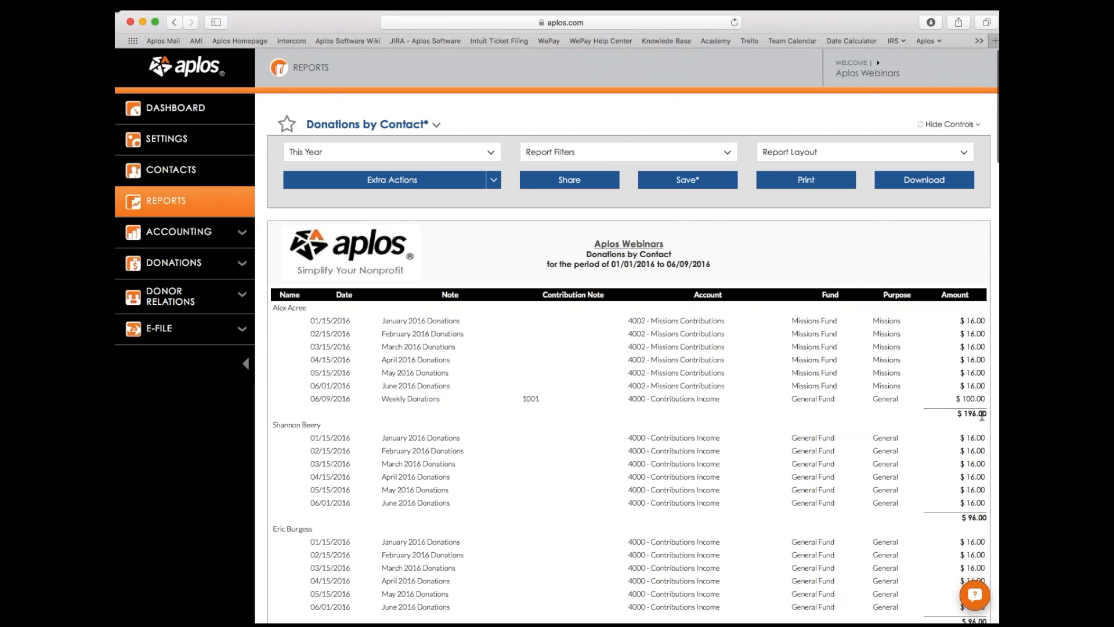
# Examine each donor's individual contributions, accounts, funds and purposes throughout the detailed Donations by Contact report
pyautogui.scroll(-5, 484, 418)
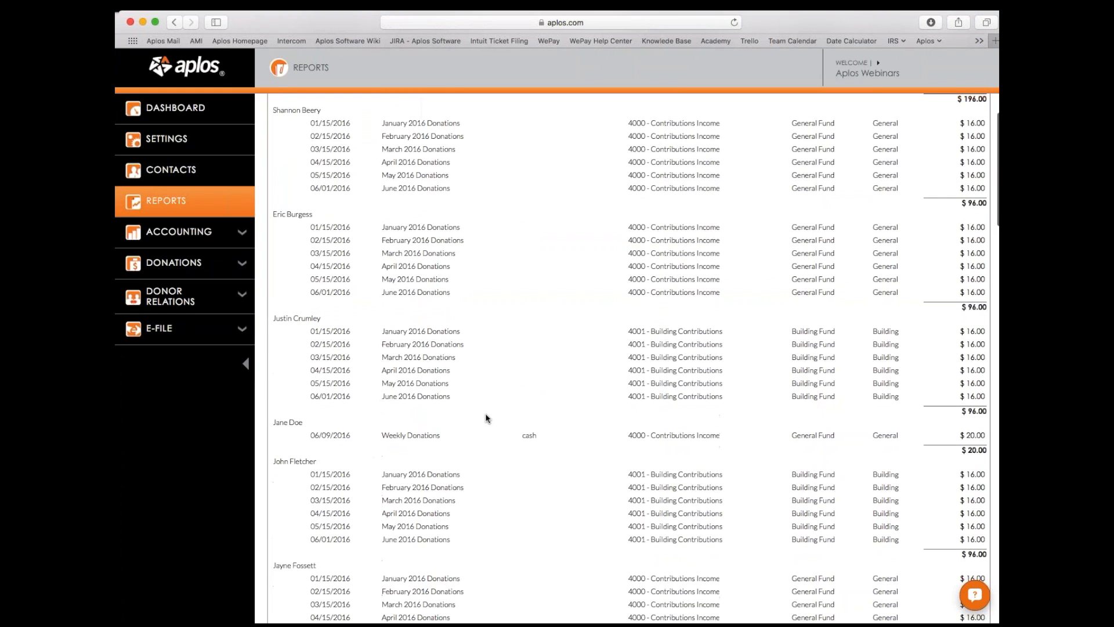
pyautogui.scroll(-9, 485, 417)
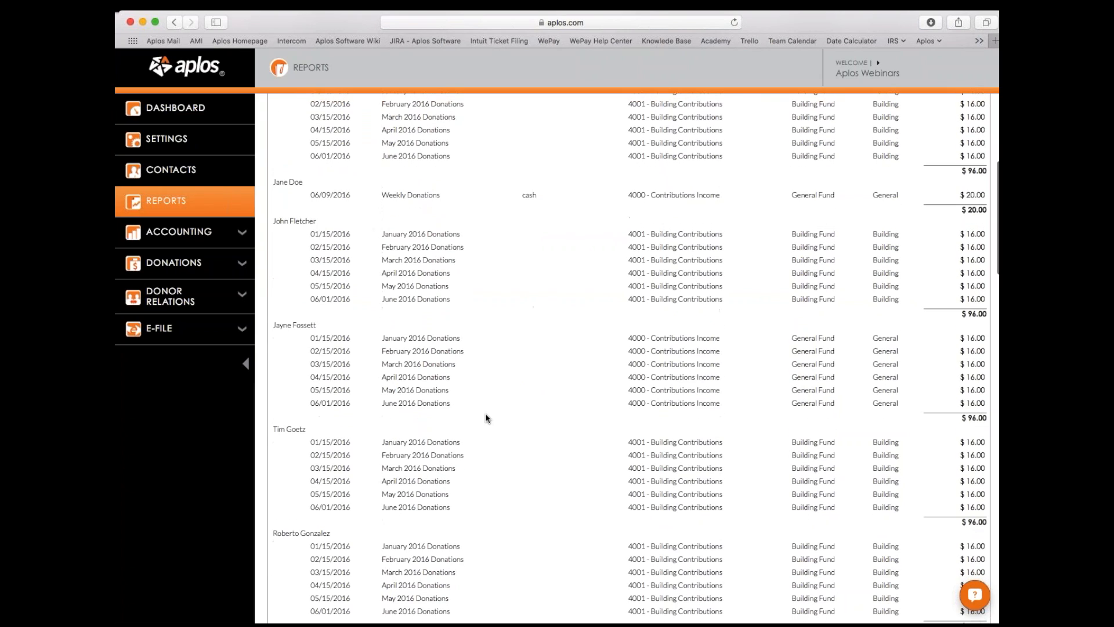
pyautogui.scroll(-10, 486, 418)
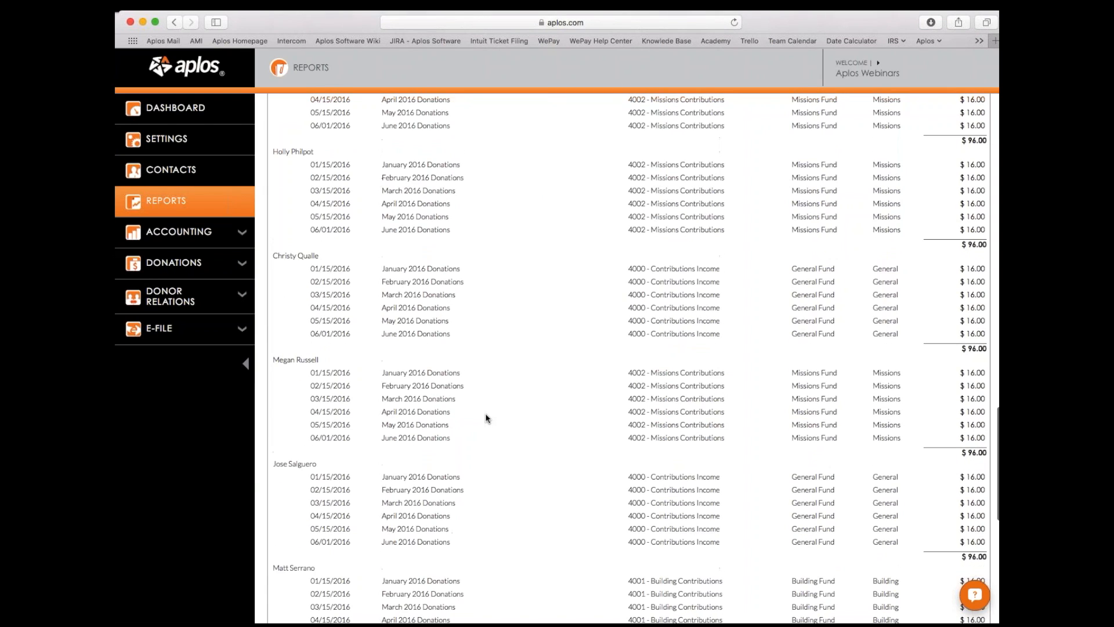
pyautogui.scroll(-10, 486, 417)
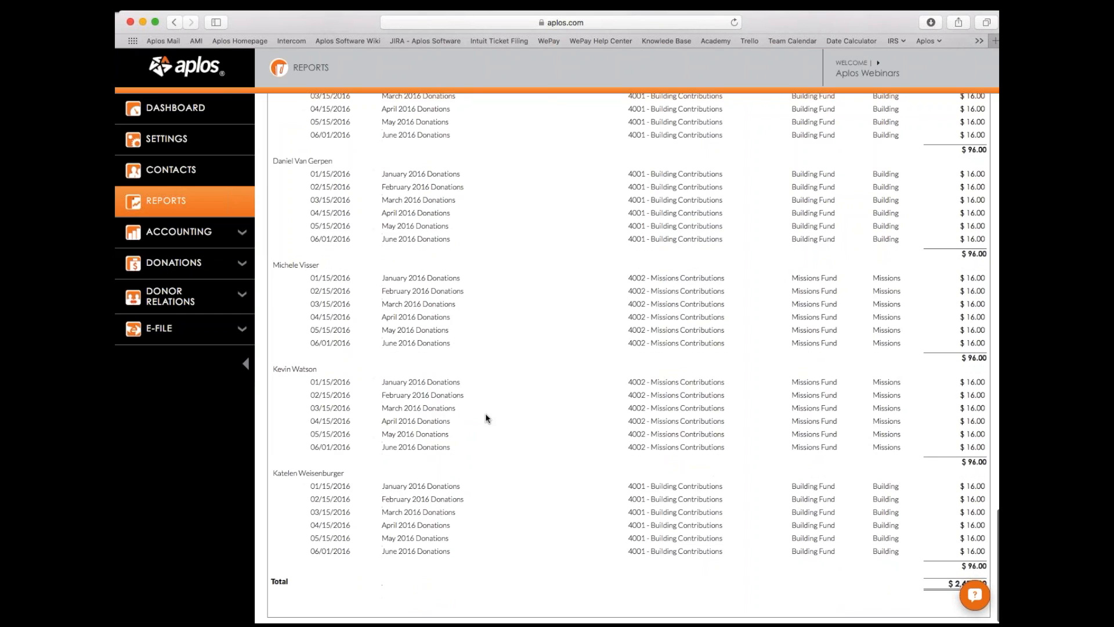
pyautogui.scroll(15, 486, 418)
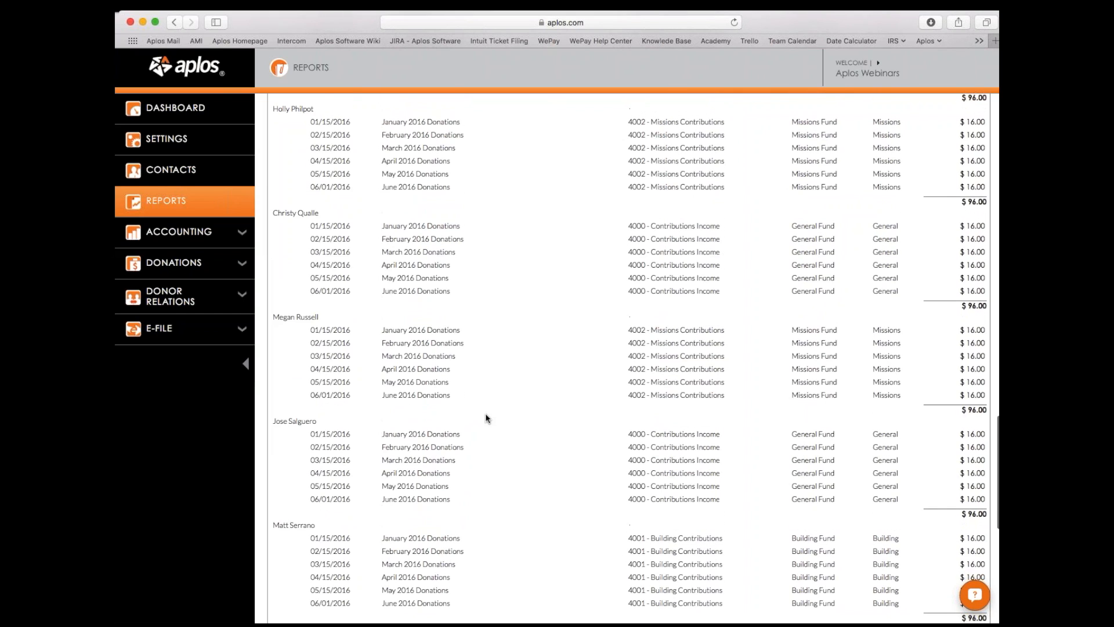
pyautogui.scroll(15, 486, 418)
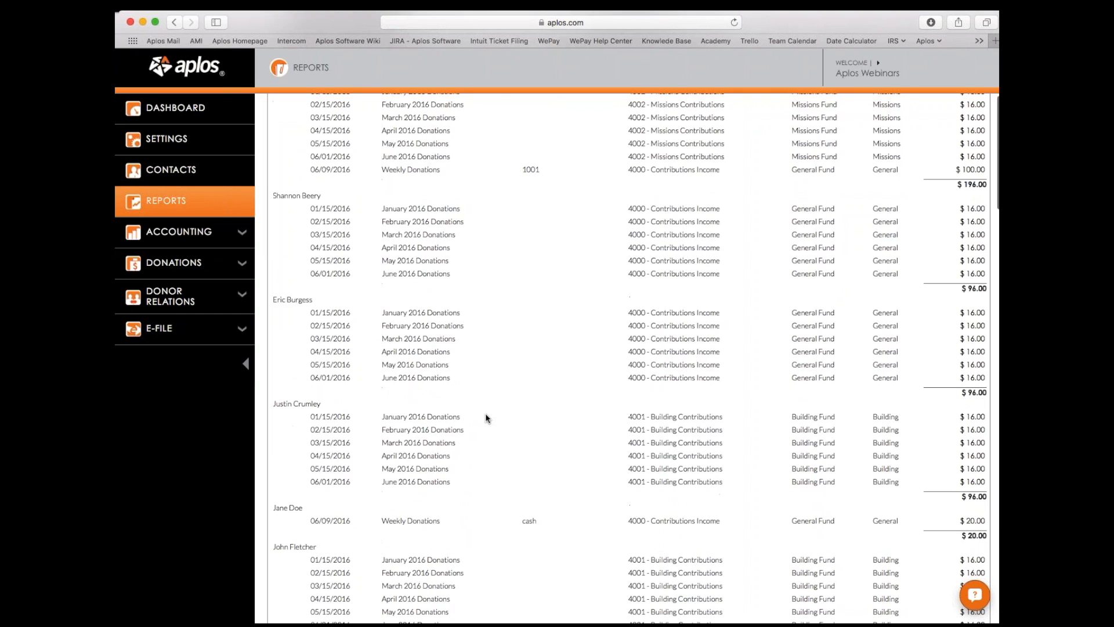
pyautogui.scroll(3, 487, 418)
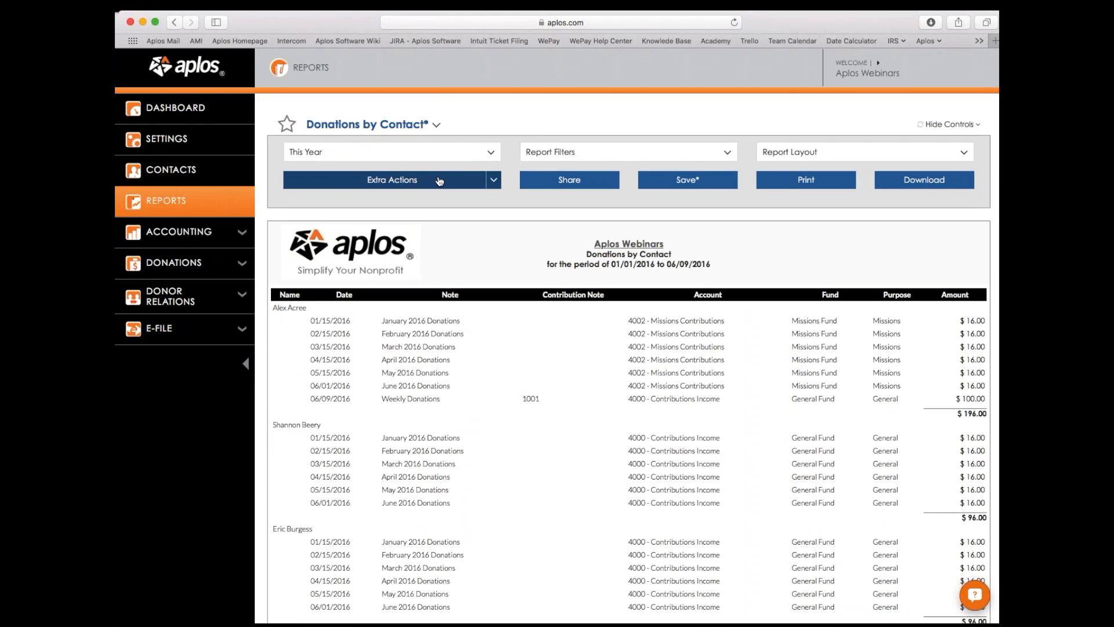
# Open the Print Contribution Statements options and examine the summary, categorization, logo and message settings
pyautogui.click(494, 181)
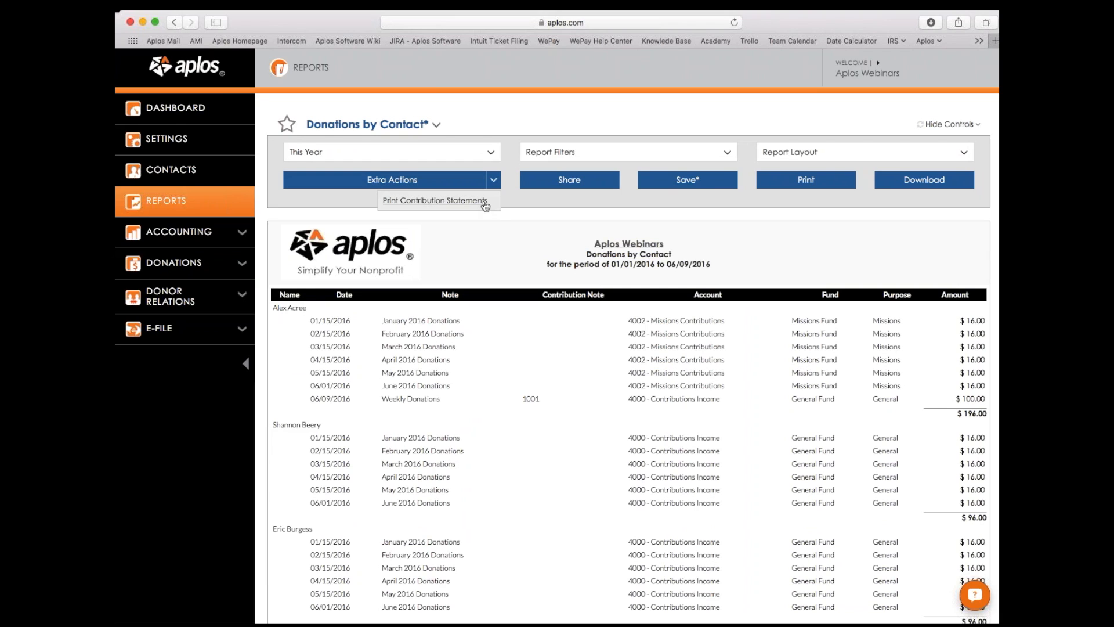
pyautogui.click(485, 203)
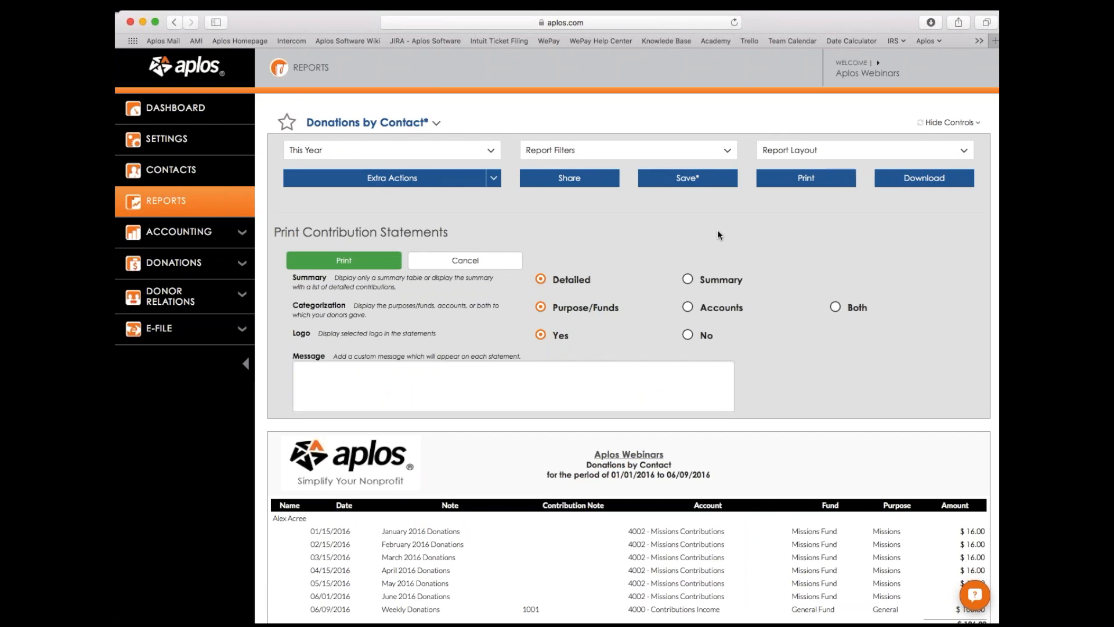
pyautogui.scroll(-1, 610, 330)
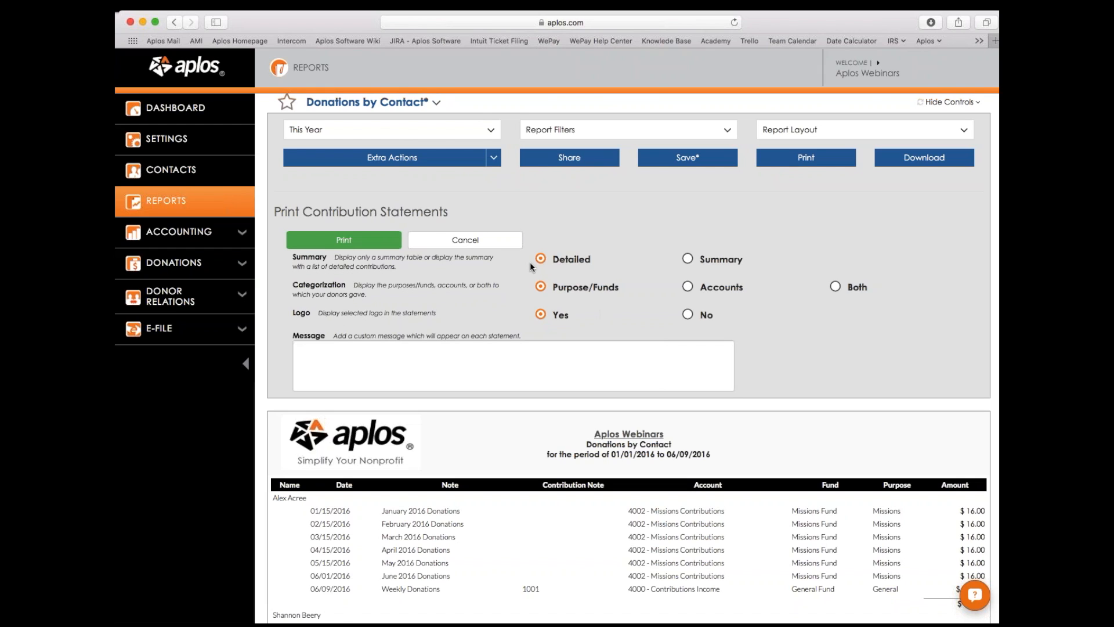
pyautogui.scroll(-3, 531, 262)
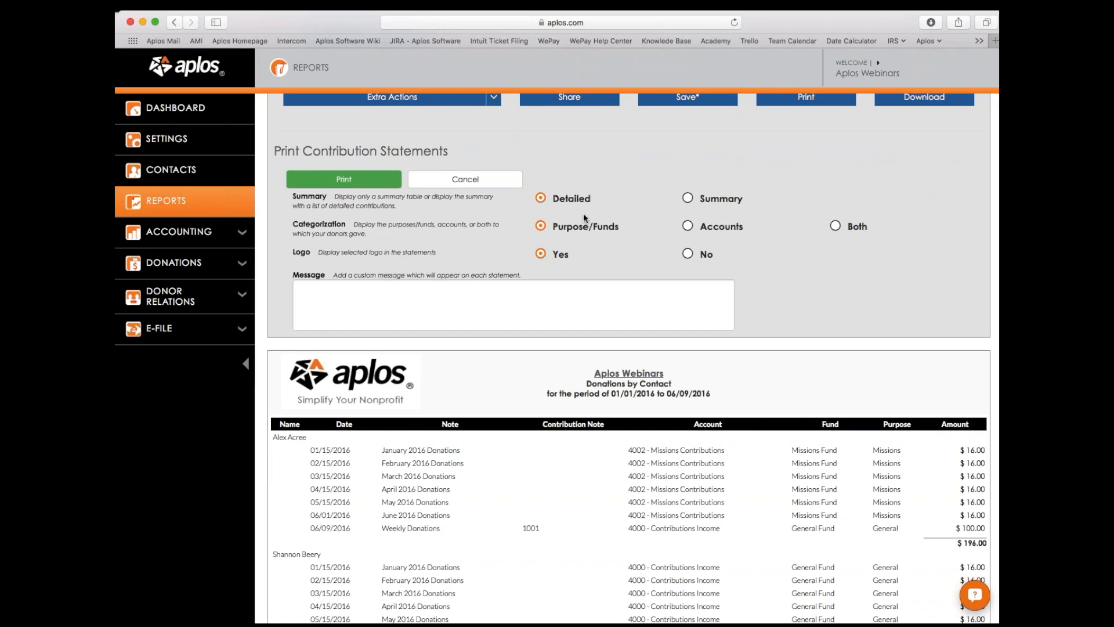
pyautogui.scroll(-1, 913, 480)
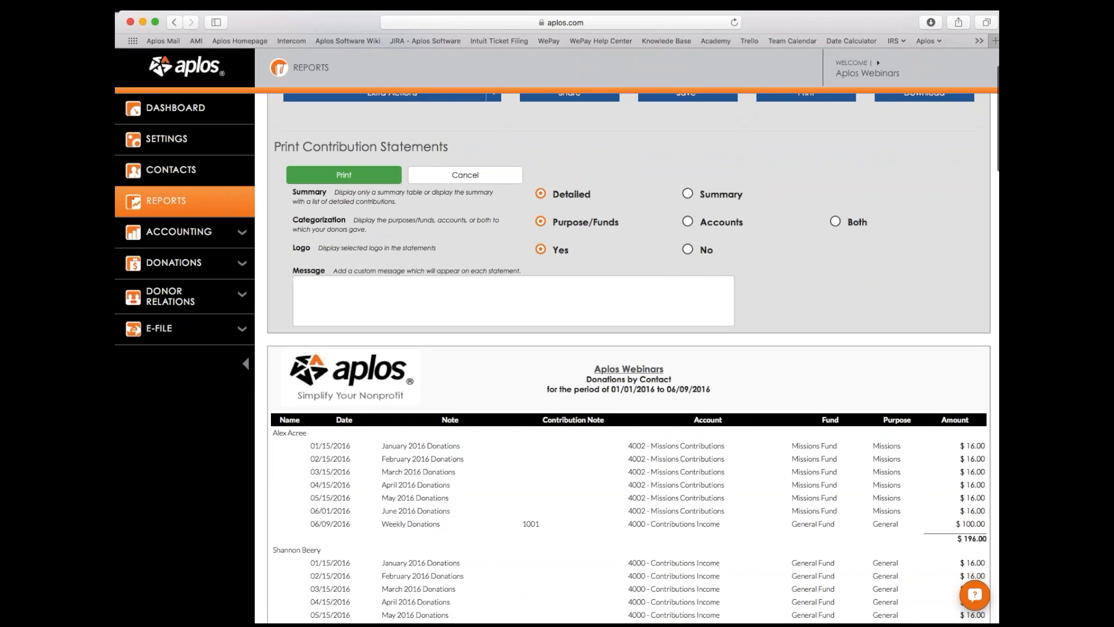
pyautogui.scroll(3, 629, 357)
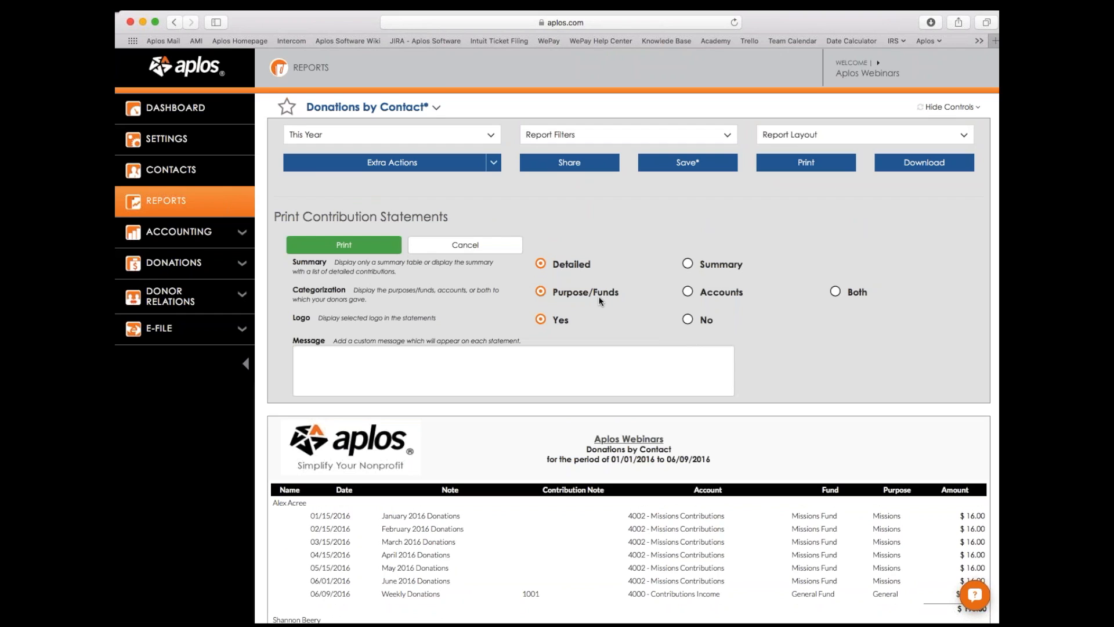
pyautogui.scroll(-3, 600, 300)
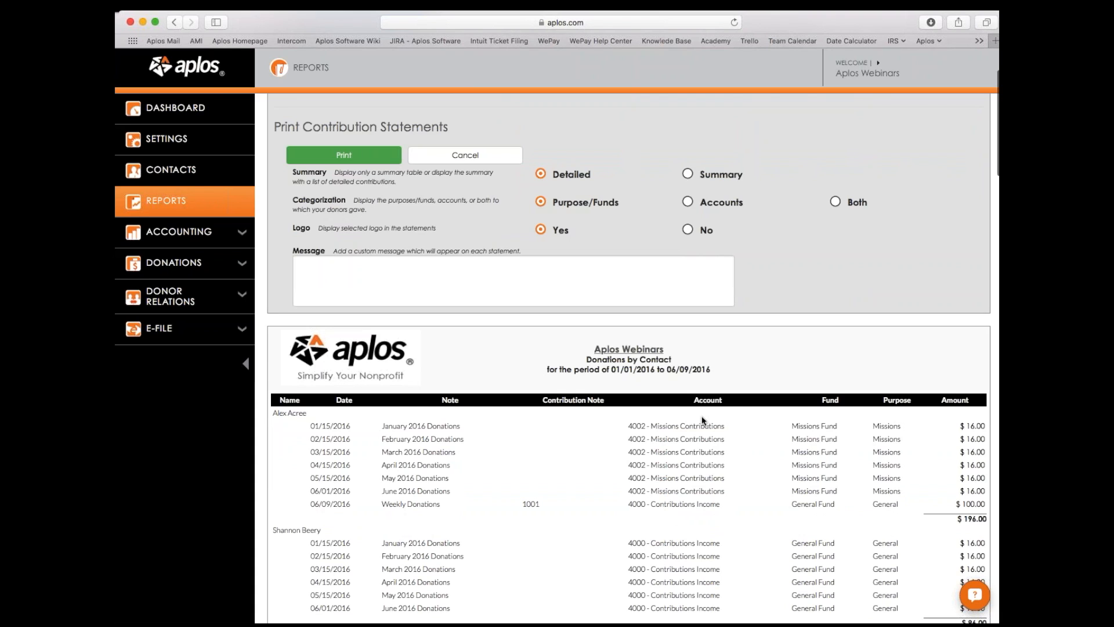
pyautogui.scroll(1, 877, 453)
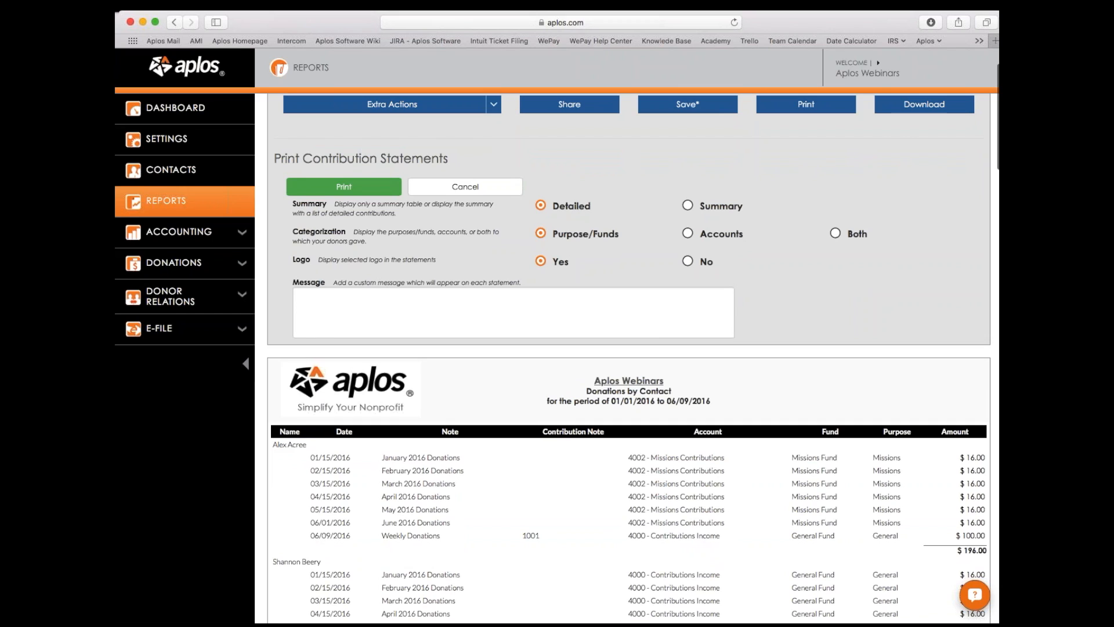
pyautogui.scroll(-1, 799, 258)
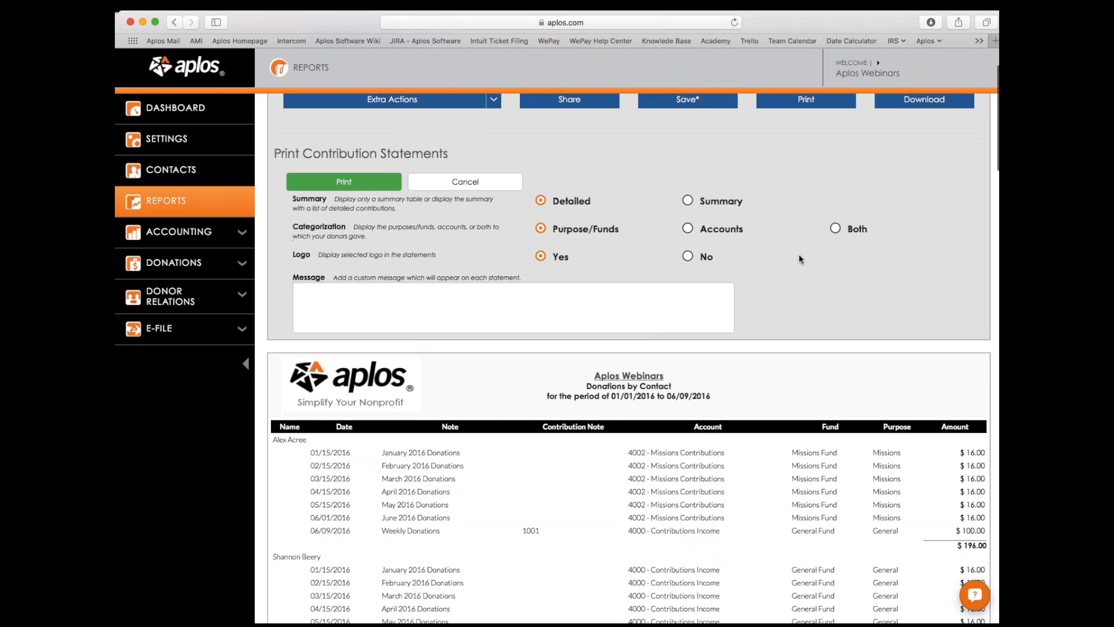
pyautogui.scroll(3, 799, 259)
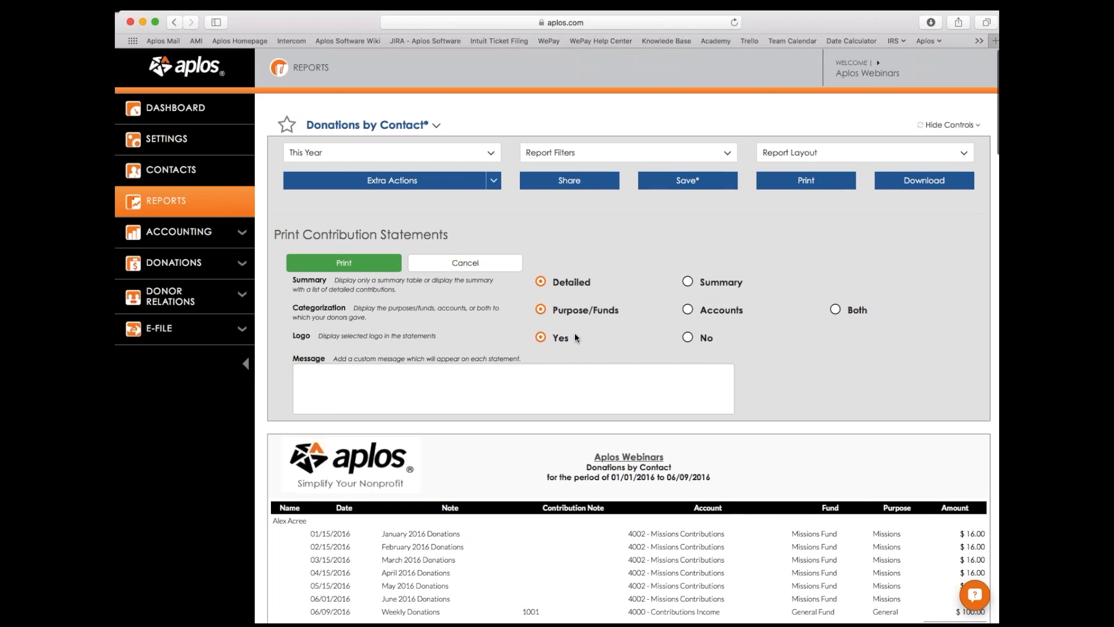
# Add the message "Thank you for your support!" to the contribution statements and print them to a PDF
pyautogui.click(460, 394)
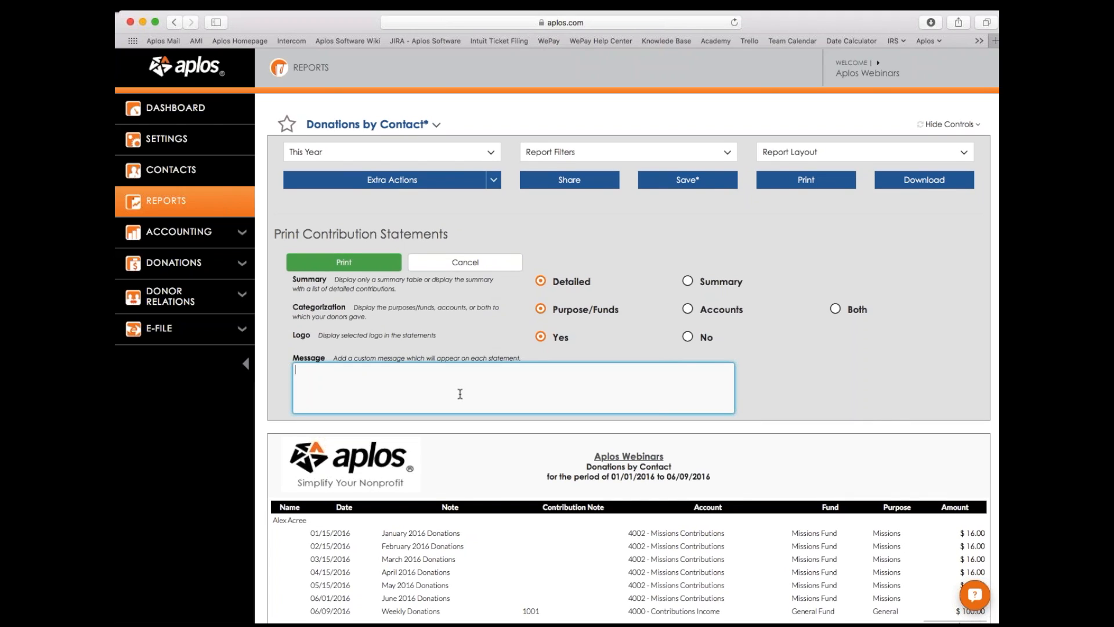
pyautogui.scroll(-1, 464, 392)
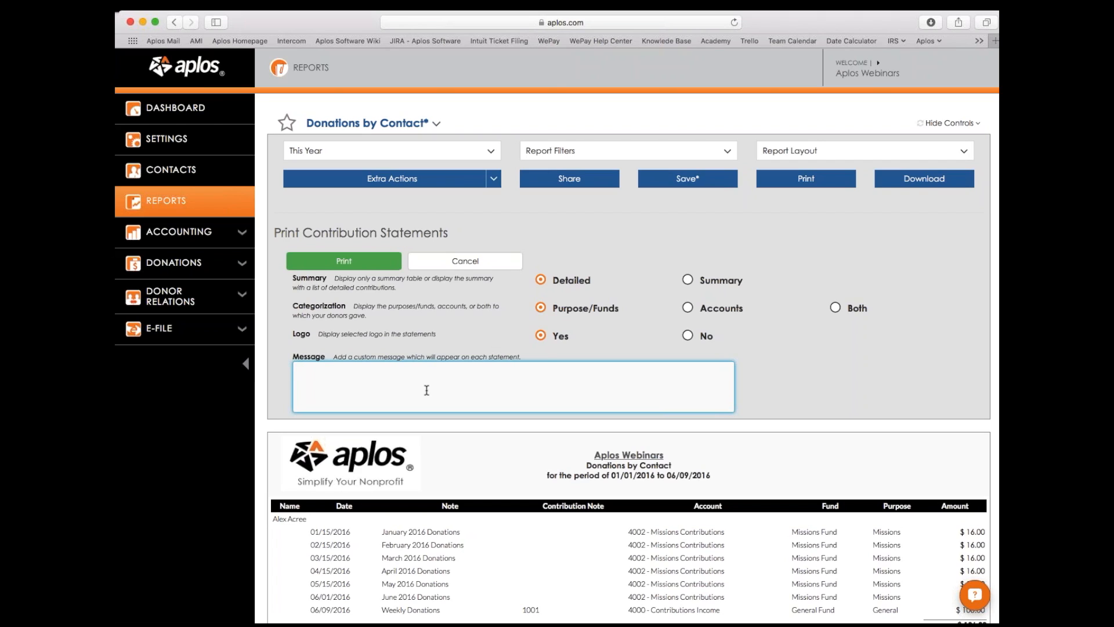
pyautogui.write('Thank you for your support!')
pyautogui.click(343, 260)
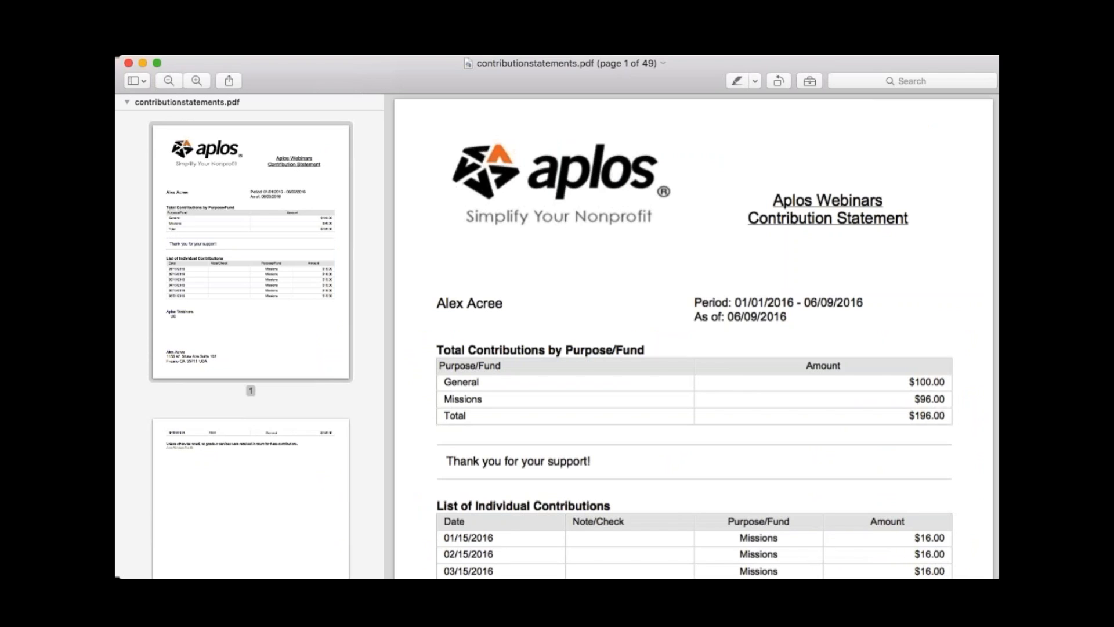
# Enlarge the contributionstatements.pdf window and examine the first statement's logo, organization heading and reporting period
pyautogui.moveTo(998, 578); pyautogui.dragTo(963, 622)
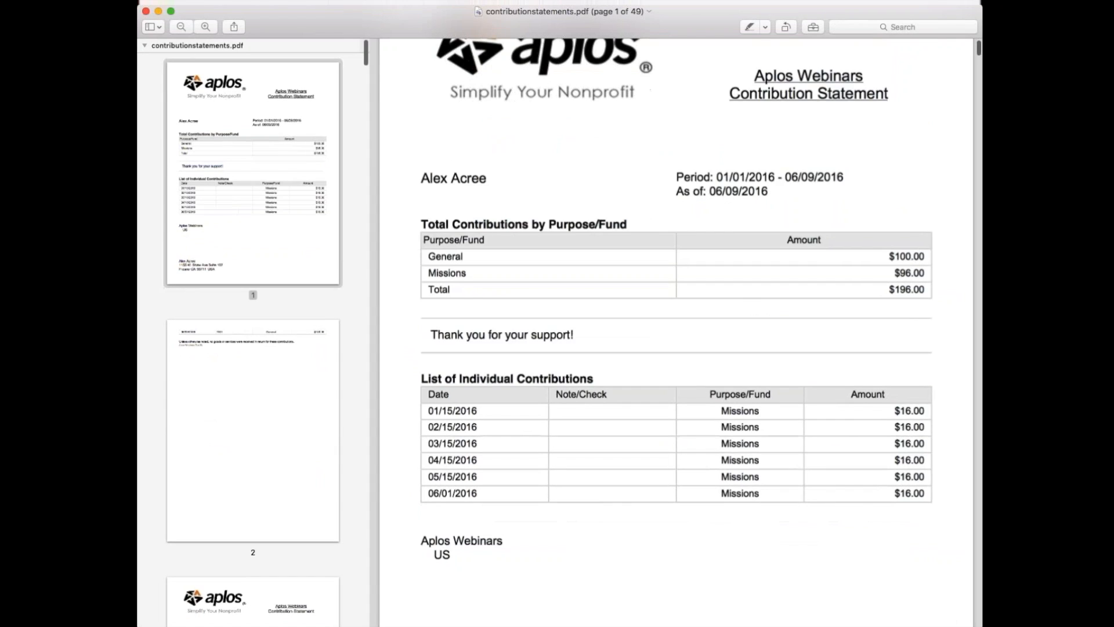
pyautogui.scroll(2, 676, 332)
pyautogui.scroll(1, 638, 174)
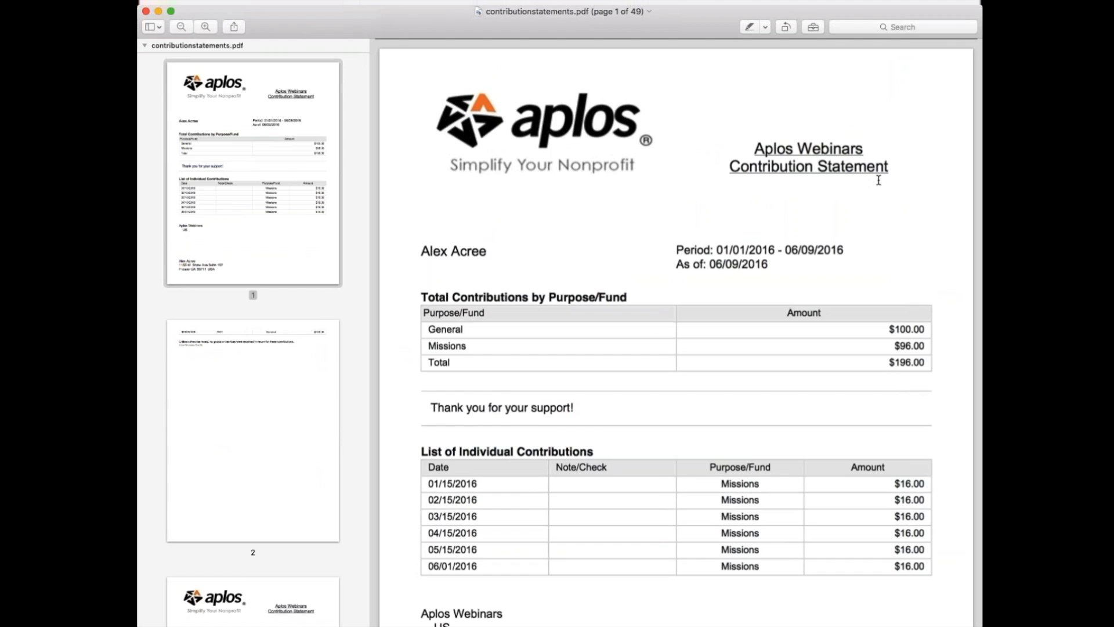
pyautogui.scroll(-2, 879, 180)
pyautogui.moveTo(754, 105); pyautogui.dragTo(894, 106)
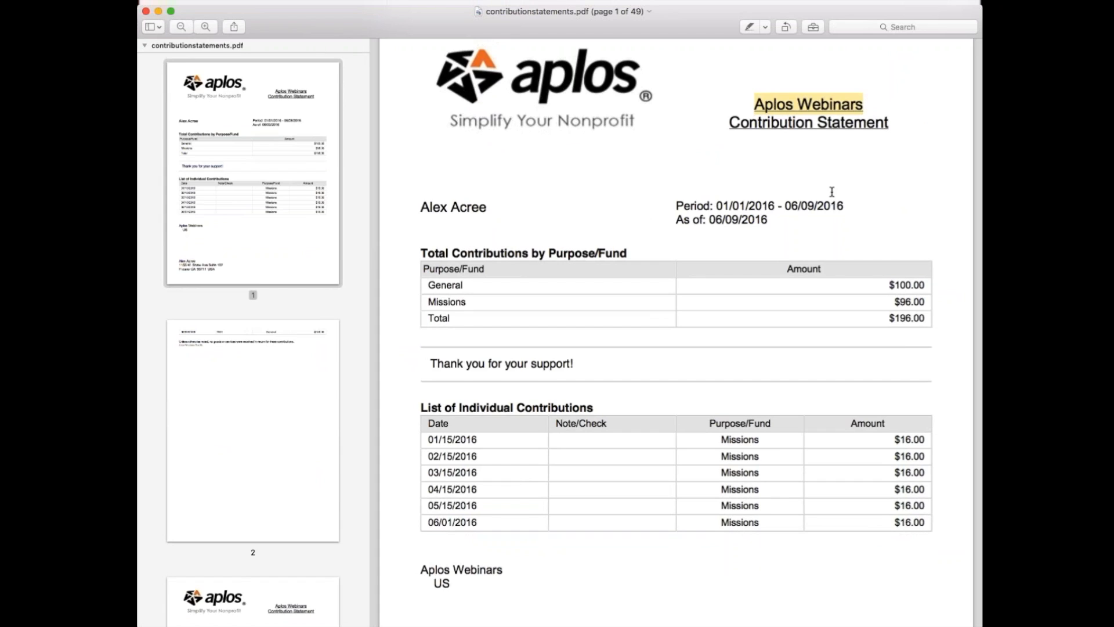
pyautogui.scroll(-1, 582, 198)
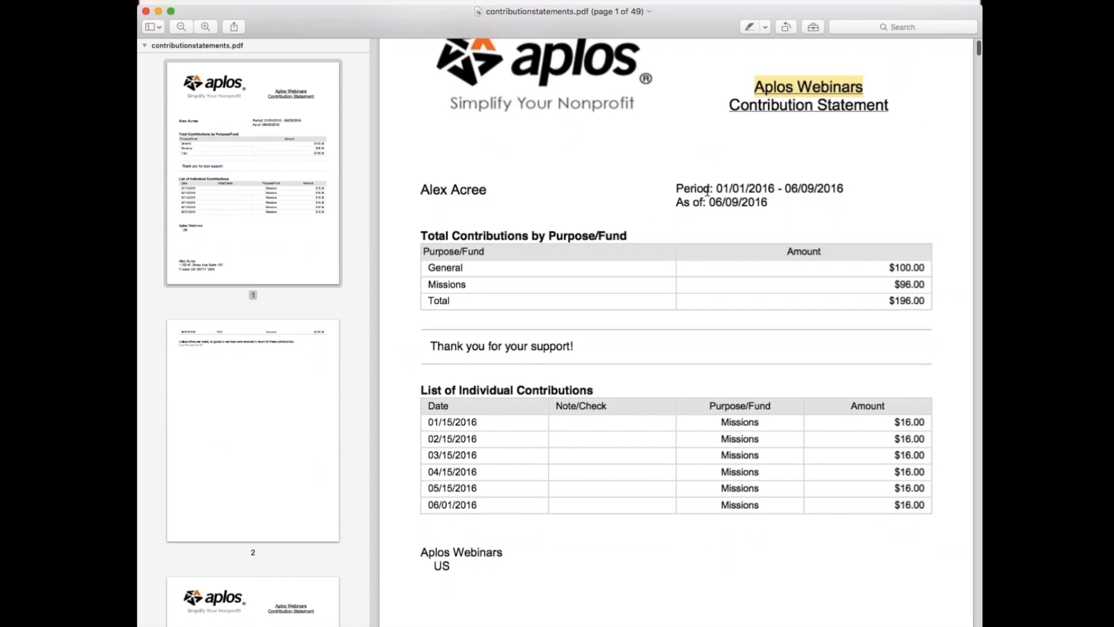
pyautogui.moveTo(709, 188); pyautogui.dragTo(844, 187)
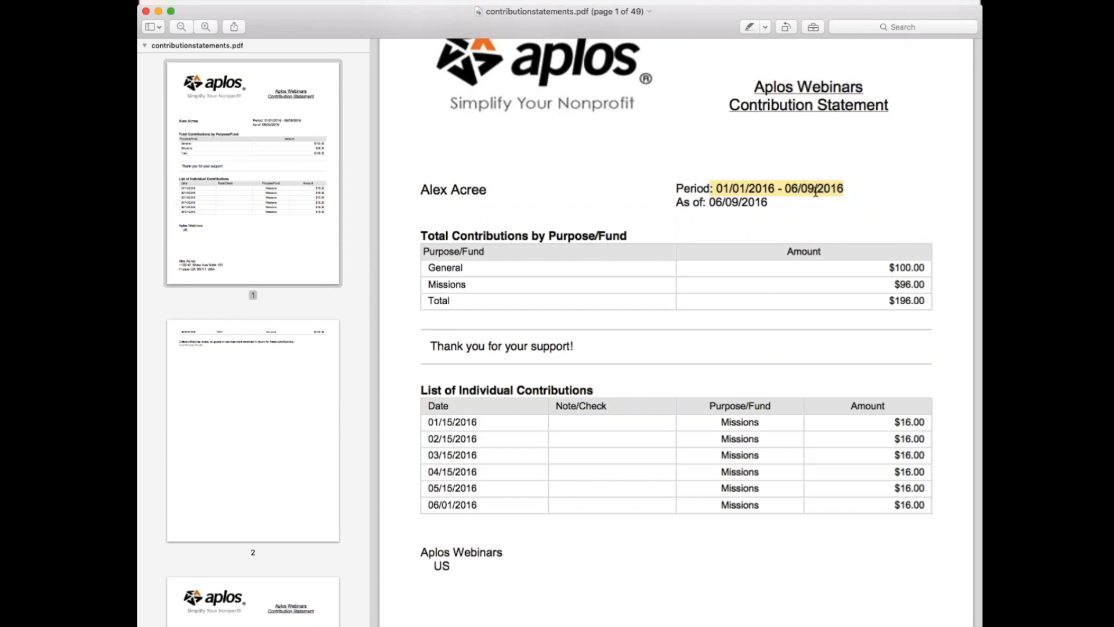
pyautogui.scroll(-1, 814, 190)
pyautogui.scroll(-5, 815, 191)
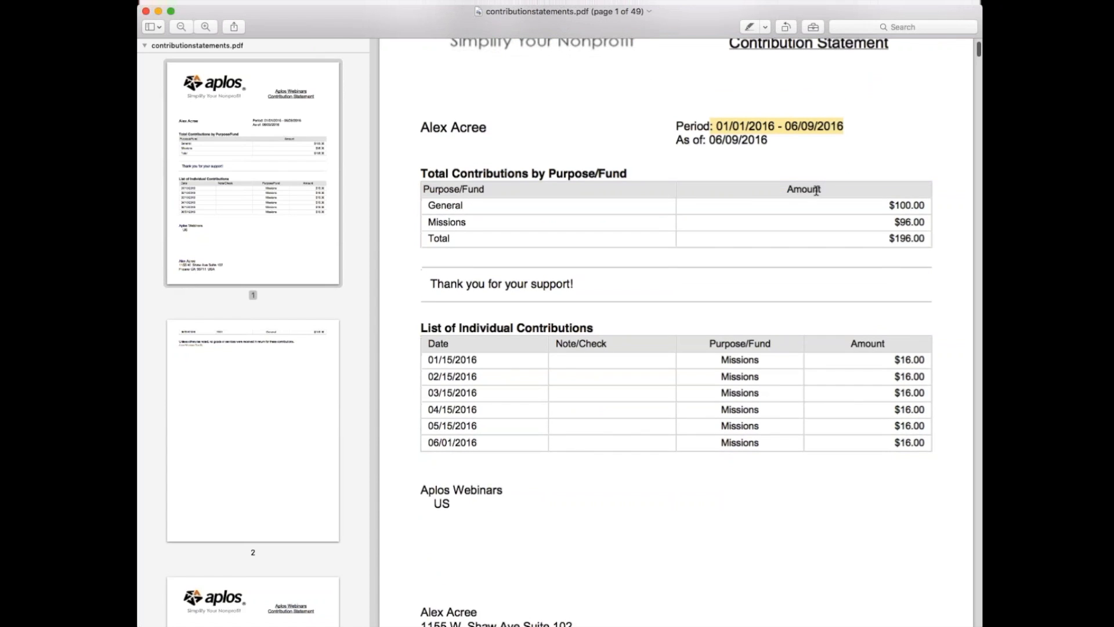
pyautogui.click(583, 200)
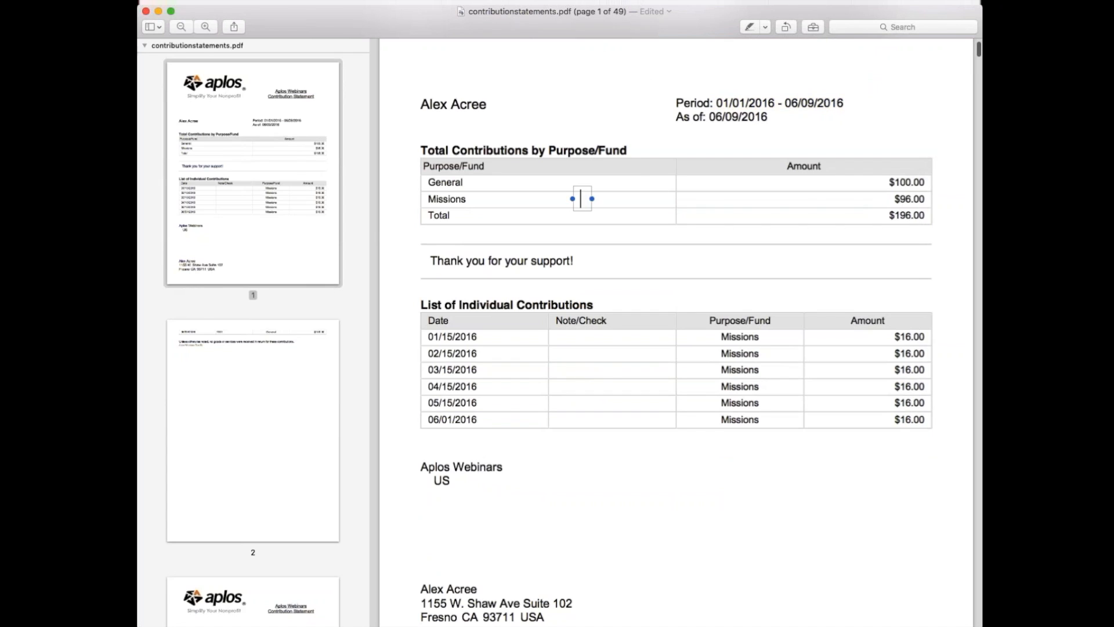
pyautogui.press('super+z')
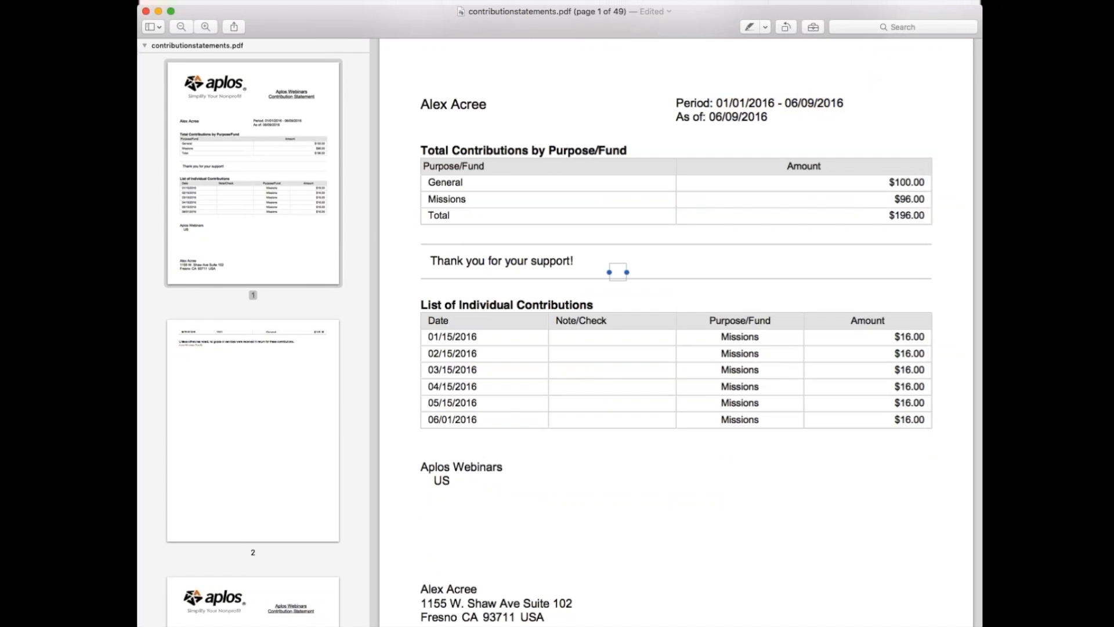
pyautogui.press('super+z')
pyautogui.press('super+z')
# Review the first statement's contribution totals by purpose/fund and the custom message beneath them
pyautogui.scroll(3, 971, 266)
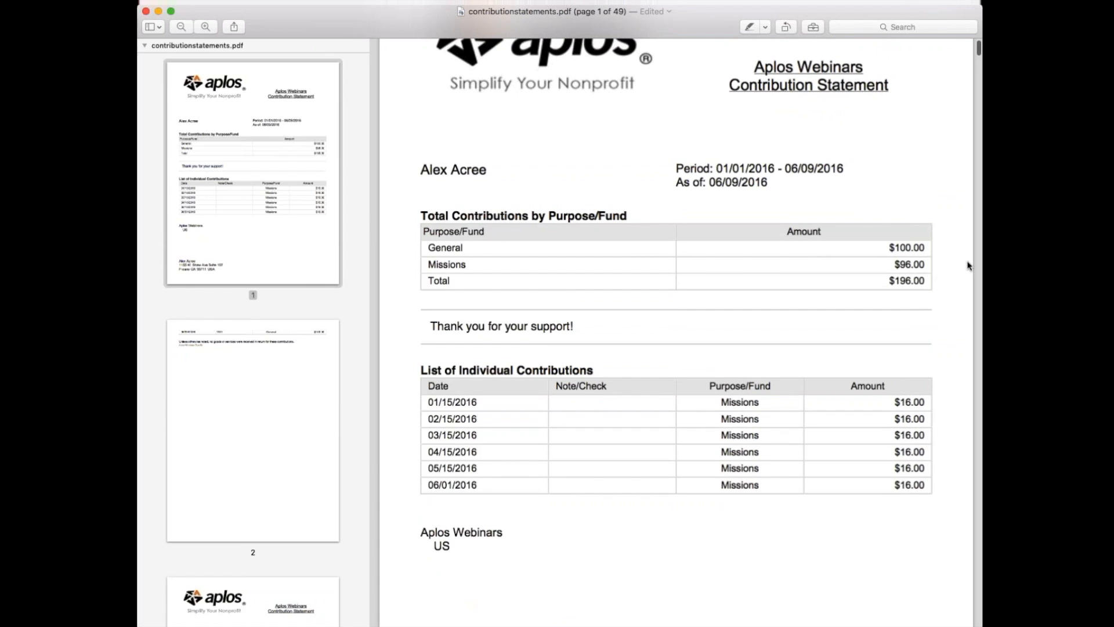
pyautogui.scroll(-5, 793, 353)
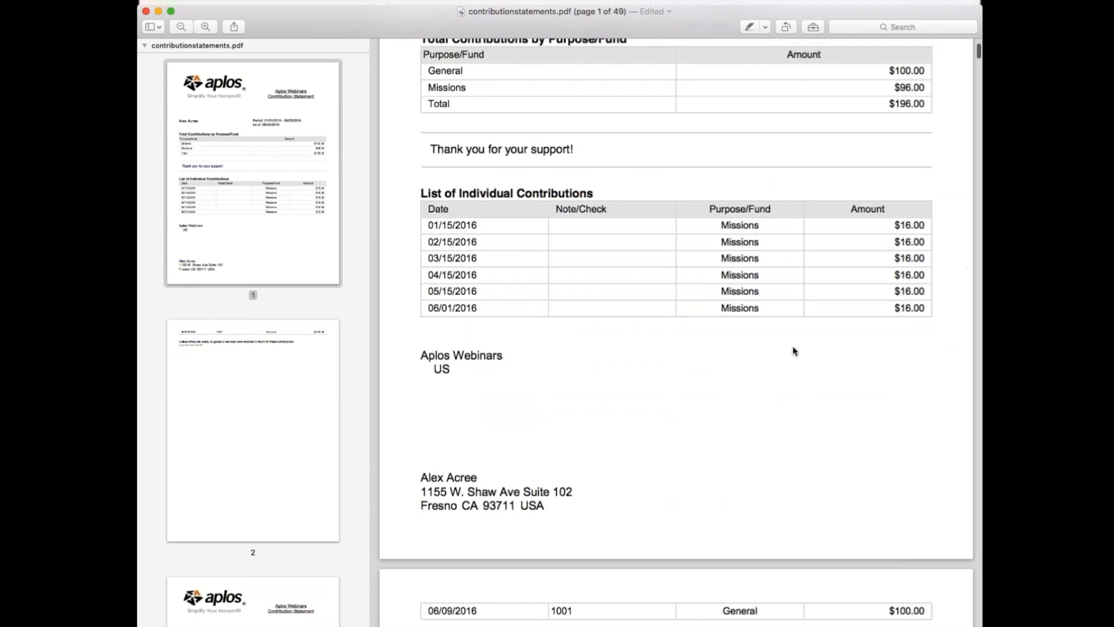
pyautogui.scroll(3, 793, 354)
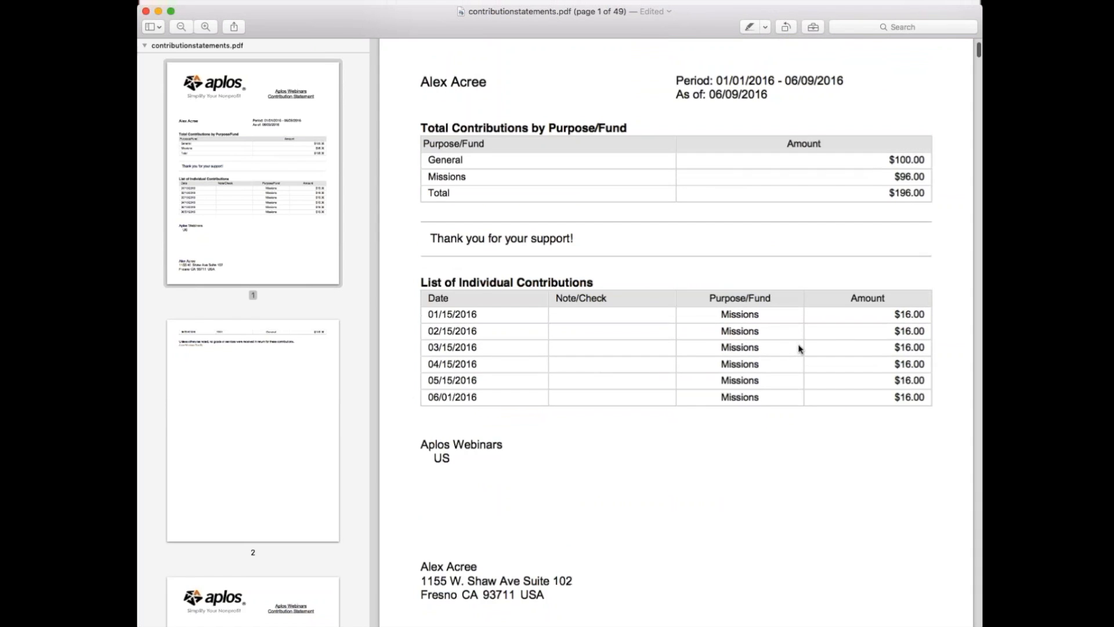
pyautogui.scroll(1, 798, 349)
pyautogui.scroll(4, 671, 281)
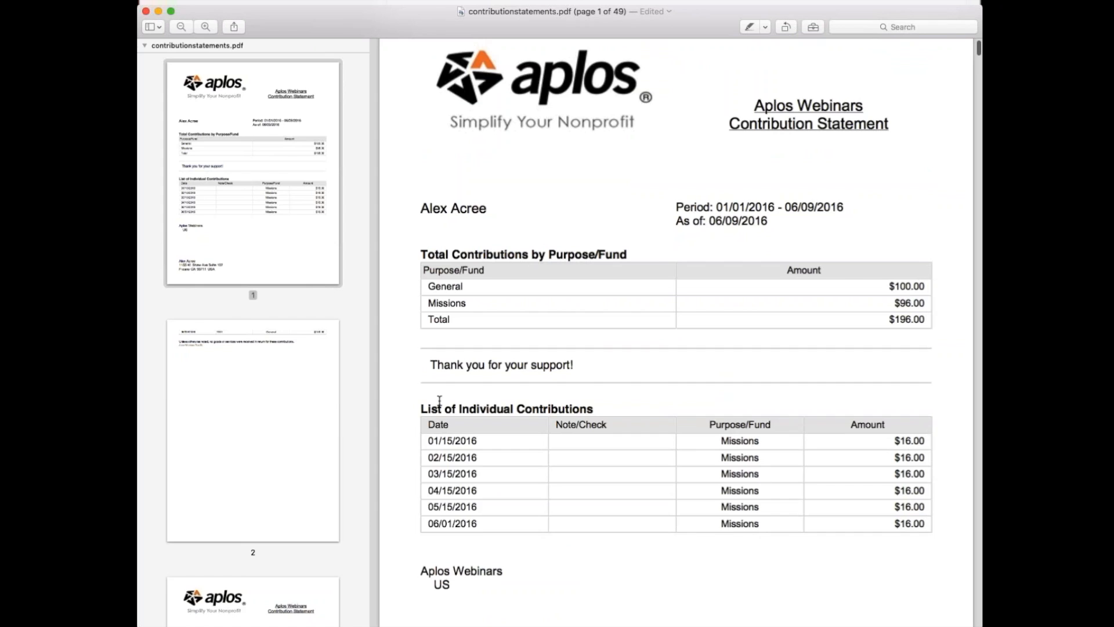
pyautogui.scroll(-1, 439, 401)
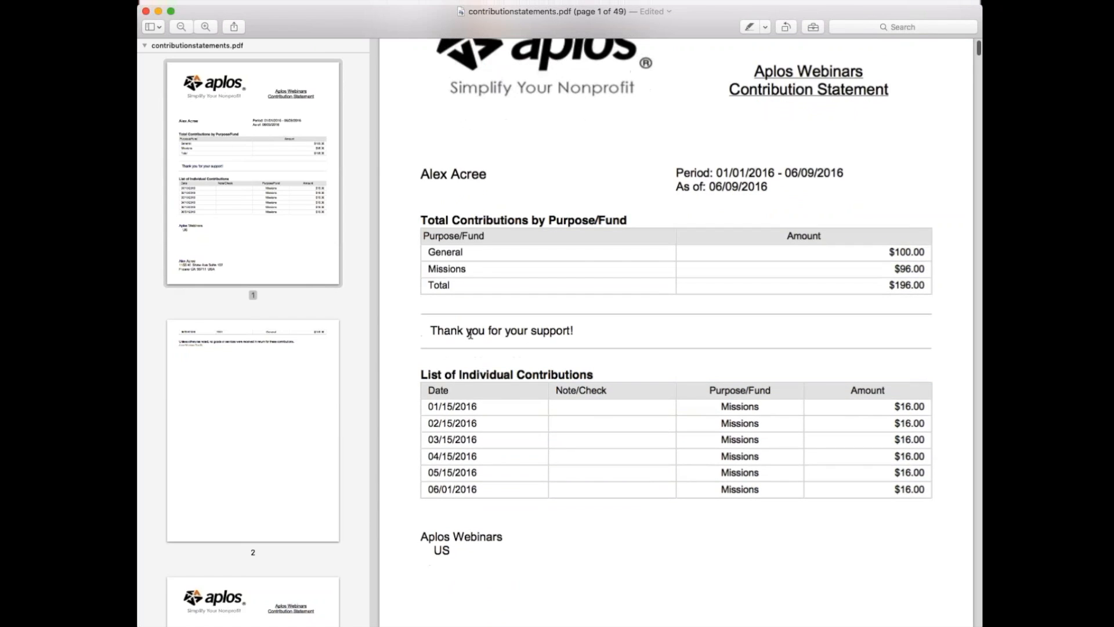
pyautogui.moveTo(444, 331); pyautogui.dragTo(608, 337)
pyautogui.click(610, 339)
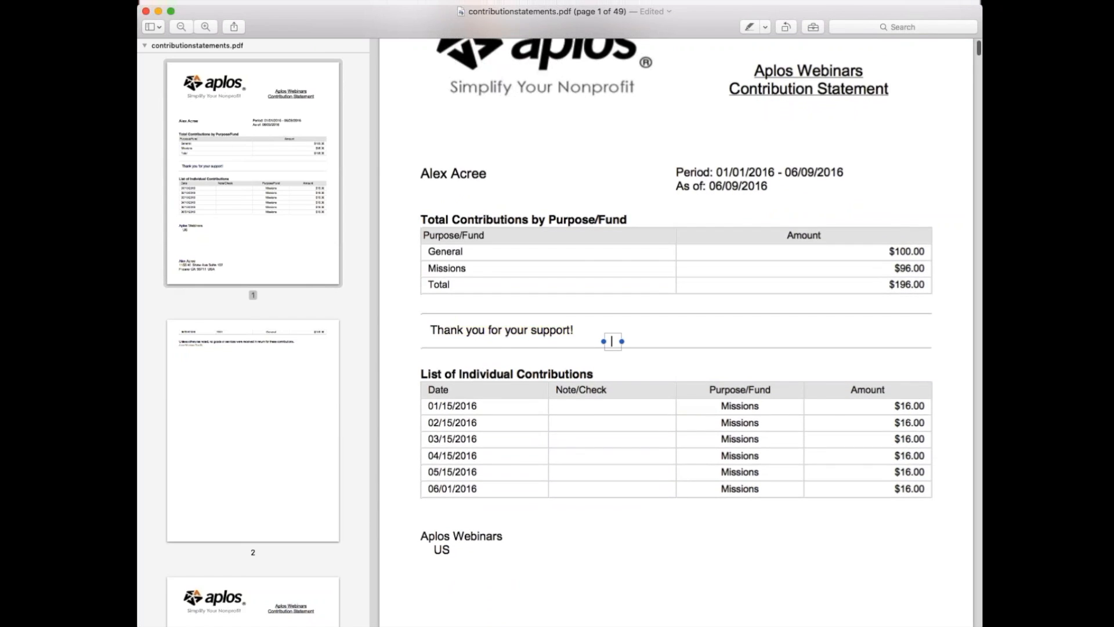
# Examine the organization and donor address blocks below the first statement's contribution list
pyautogui.scroll(-7, 611, 340)
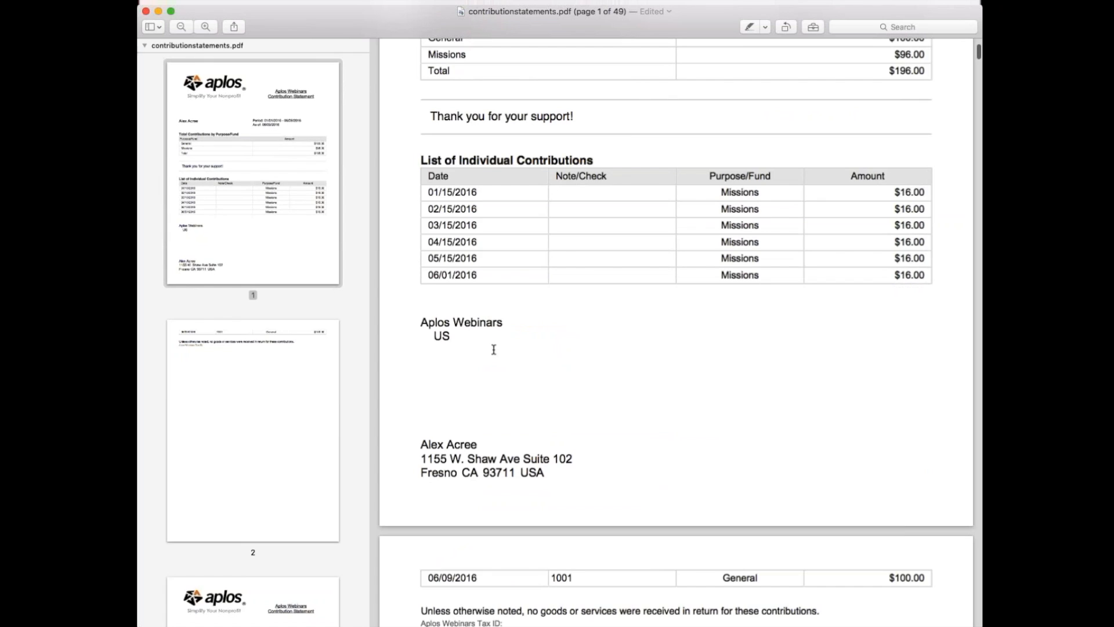
pyautogui.moveTo(423, 325); pyautogui.dragTo(524, 325)
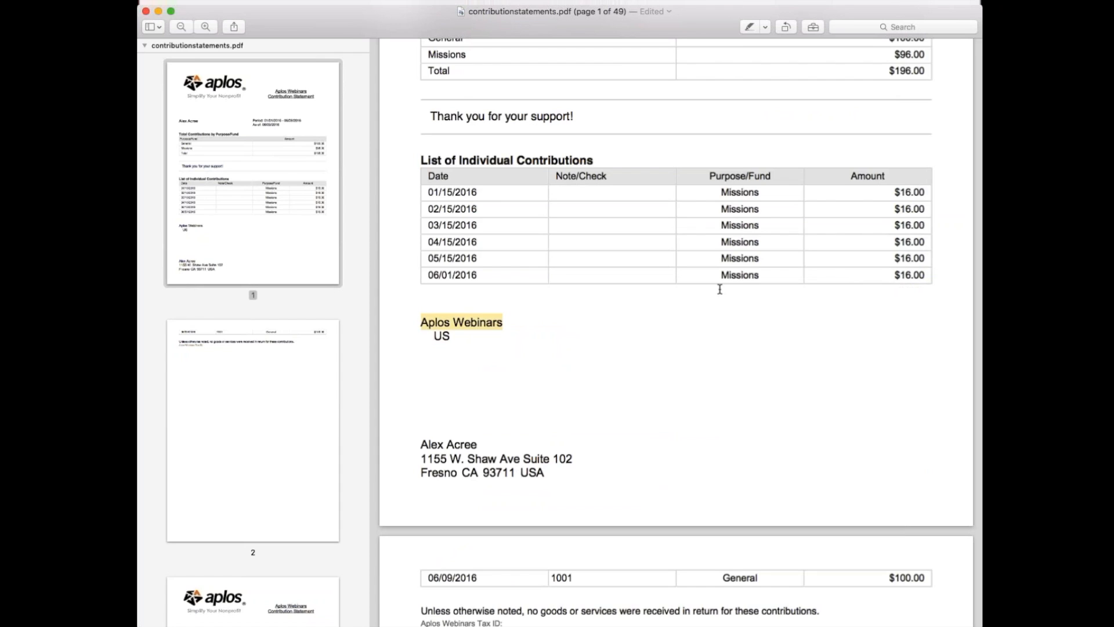
pyautogui.scroll(2, 719, 289)
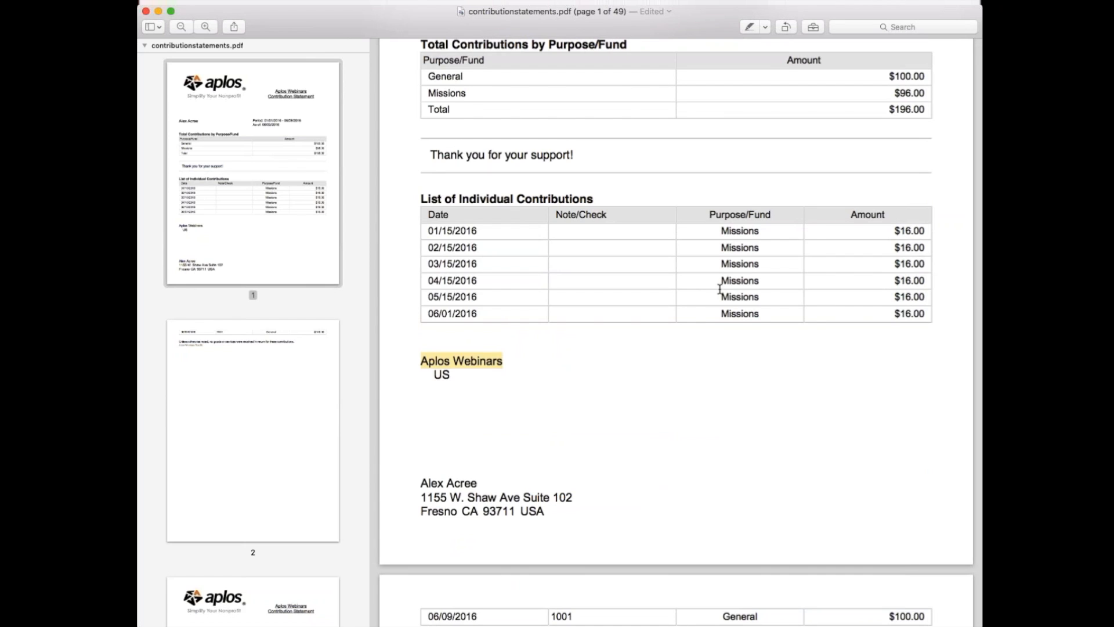
pyautogui.scroll(-5, 719, 289)
pyautogui.scroll(-15, 728, 296)
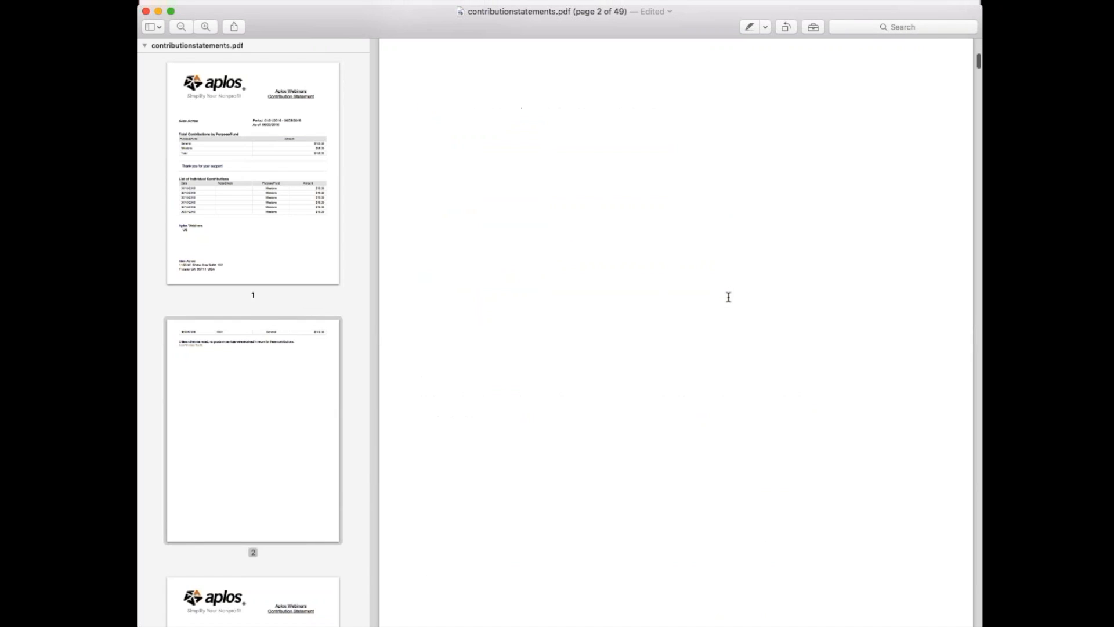
pyautogui.scroll(10, 728, 297)
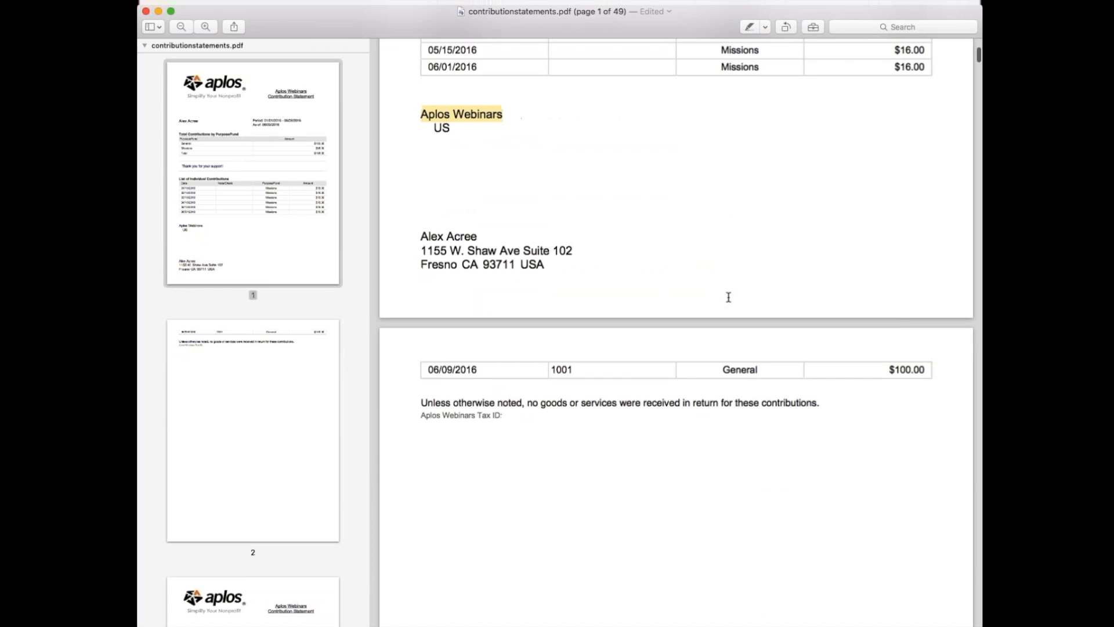
pyautogui.scroll(12, 728, 296)
pyautogui.scroll(-6, 728, 297)
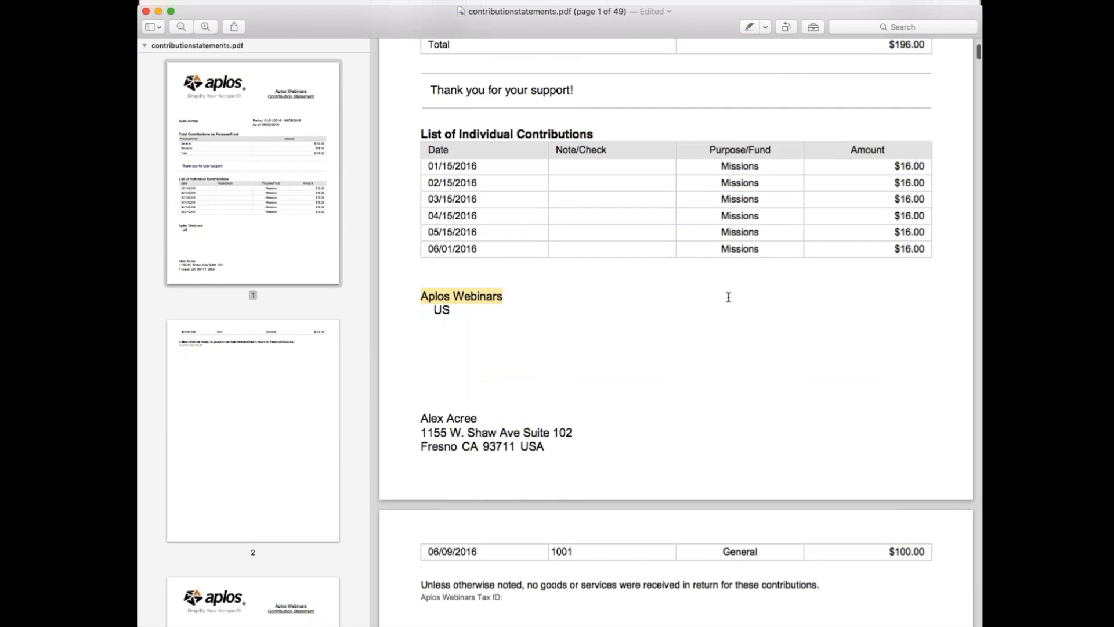
pyautogui.scroll(-4, 728, 296)
pyautogui.scroll(9, 728, 296)
pyautogui.scroll(-2, 618, 253)
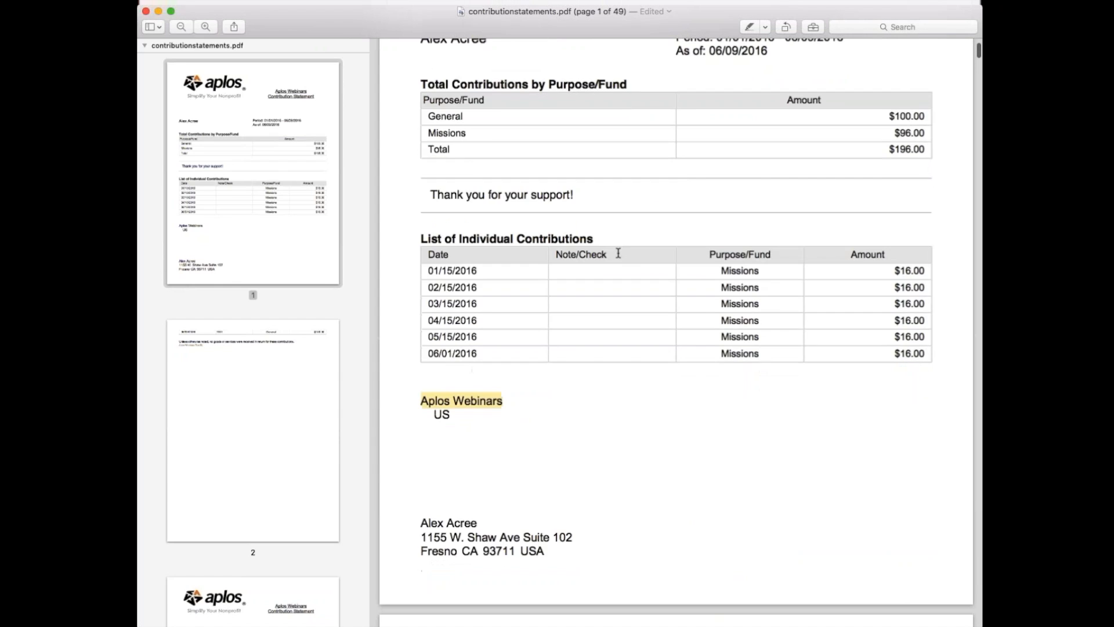
# Follow the first statement's list of individual contributions from page 1 to its continuation on page 2
pyautogui.scroll(-6, 618, 253)
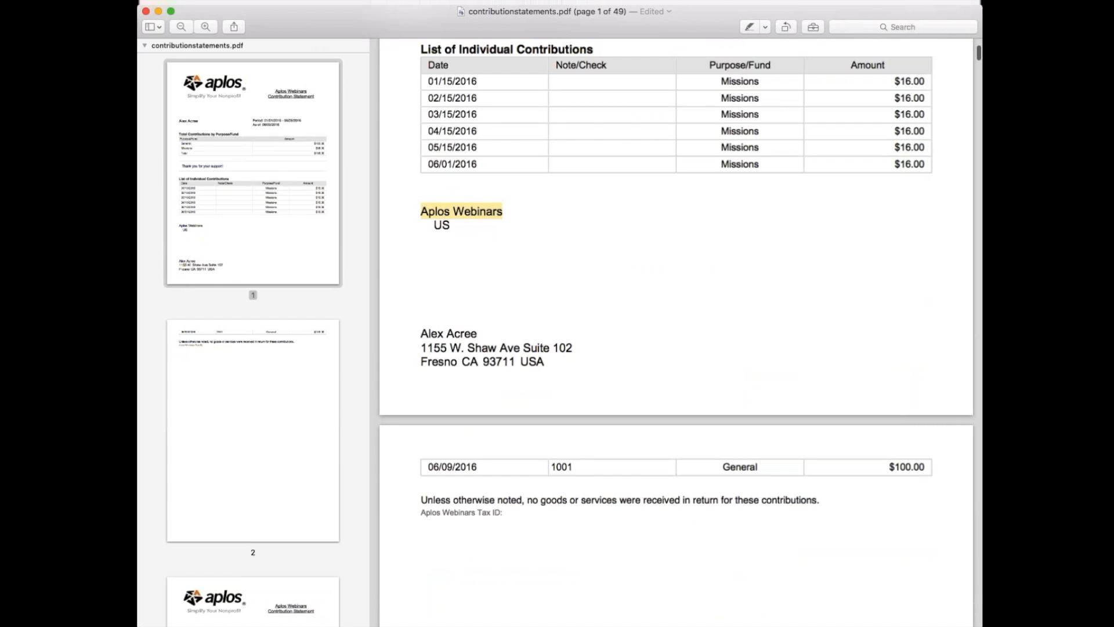
pyautogui.scroll(9, 671, 373)
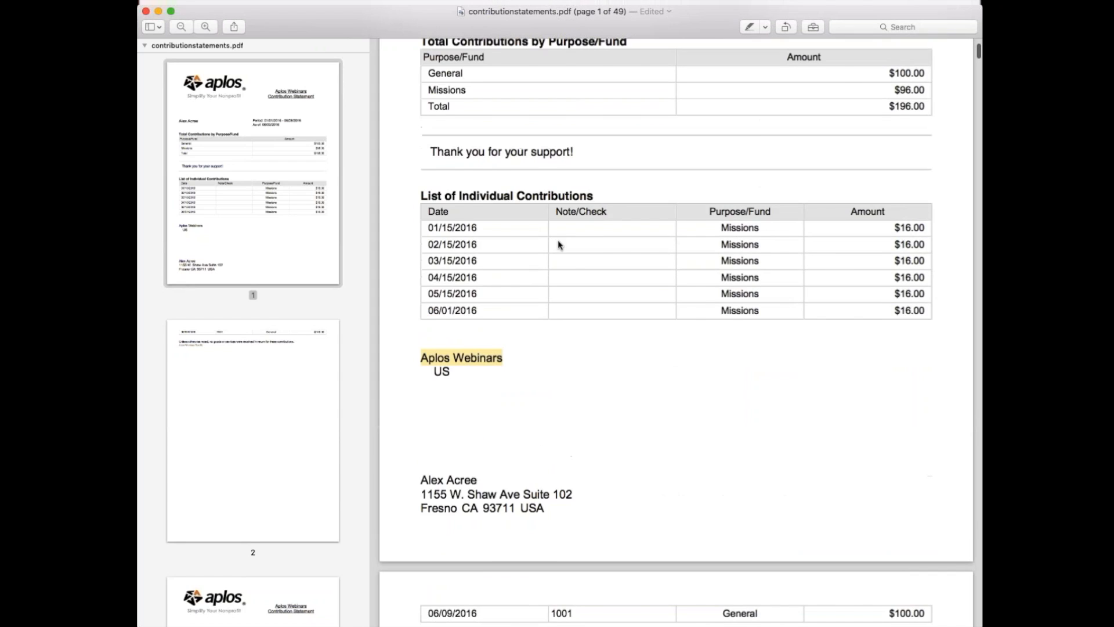
pyautogui.scroll(-10, 633, 356)
pyautogui.scroll(-8, 665, 468)
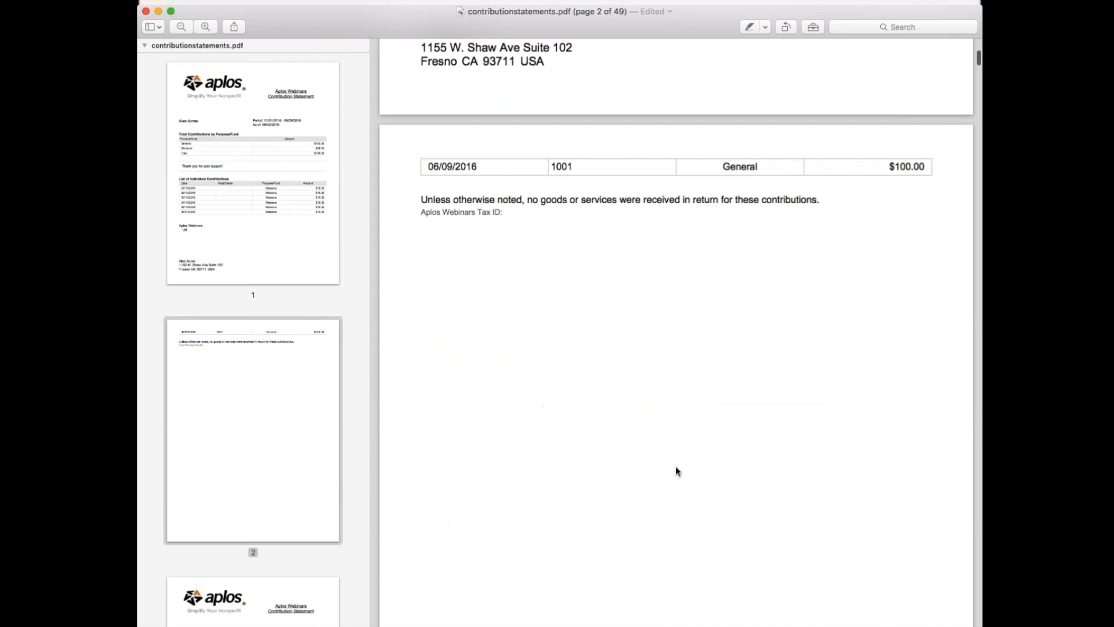
pyautogui.scroll(7, 676, 467)
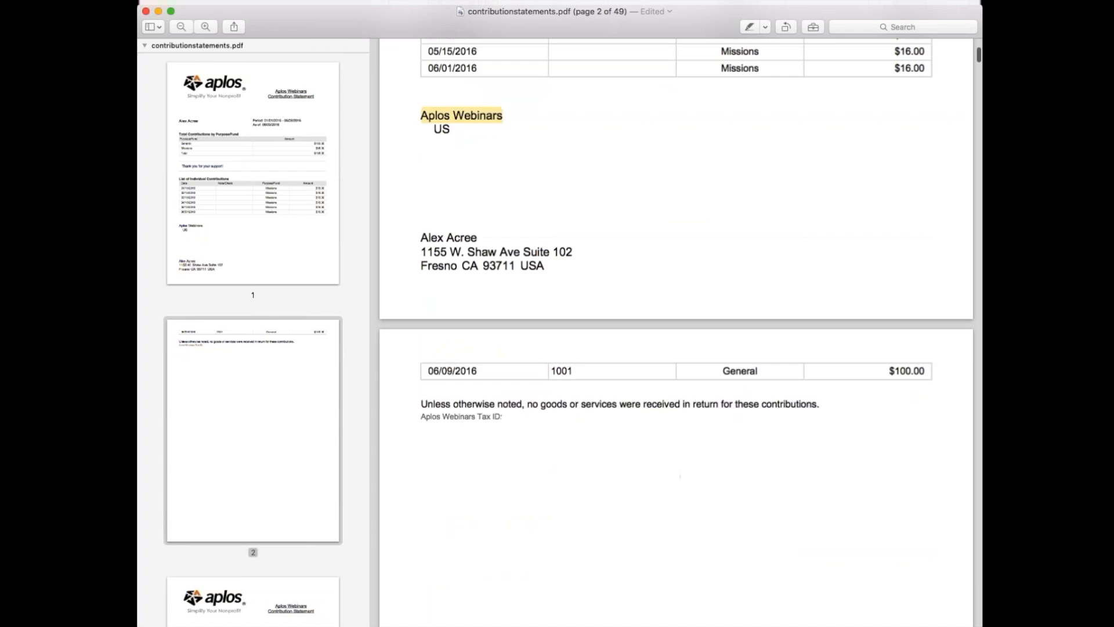
pyautogui.scroll(-5, 565, 305)
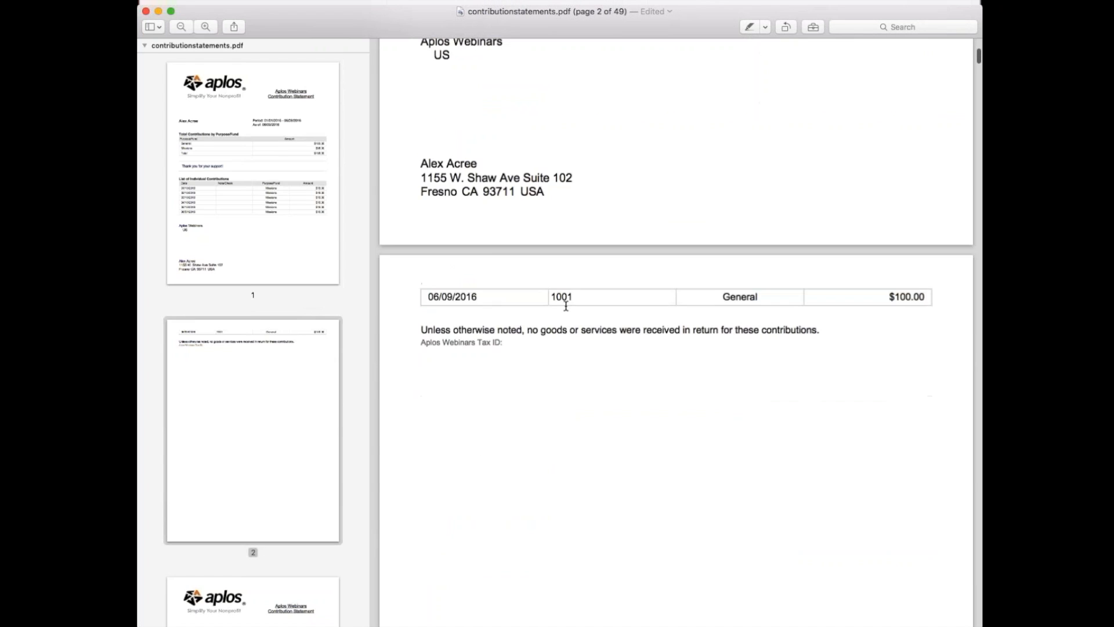
# Examine the goods-or-services disclaimer and the organization's Tax ID line at the end of the first statement
pyautogui.scroll(-2, 566, 304)
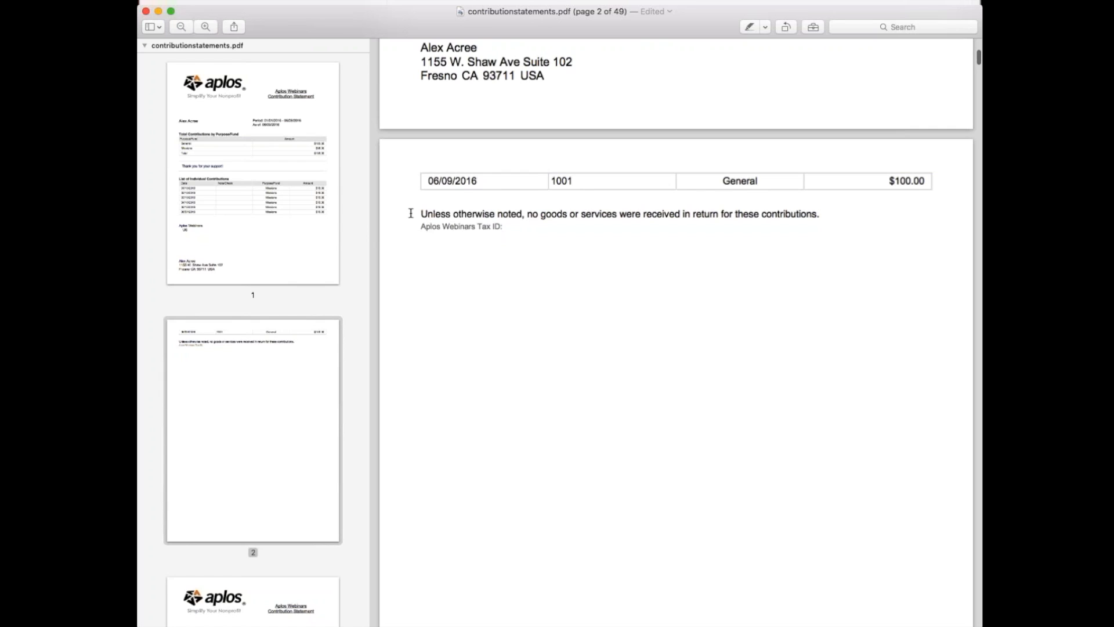
pyautogui.moveTo(413, 212)
pyautogui.mouseDown()
pyautogui.moveTo(854, 207)
pyautogui.moveTo(427, 218)
pyautogui.mouseUp()
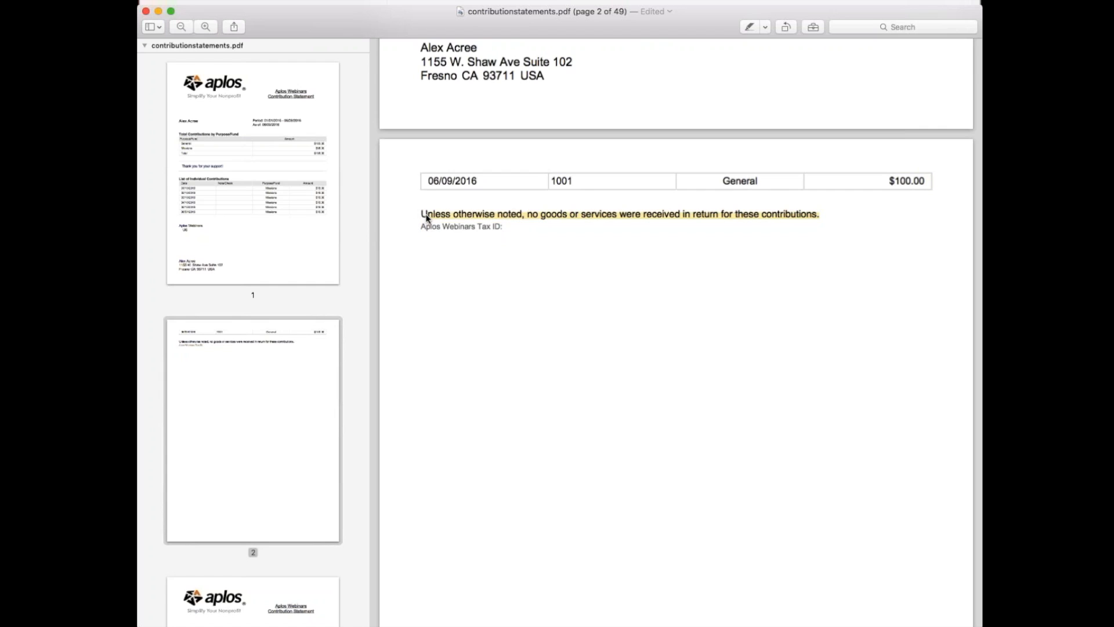
pyautogui.click(750, 218)
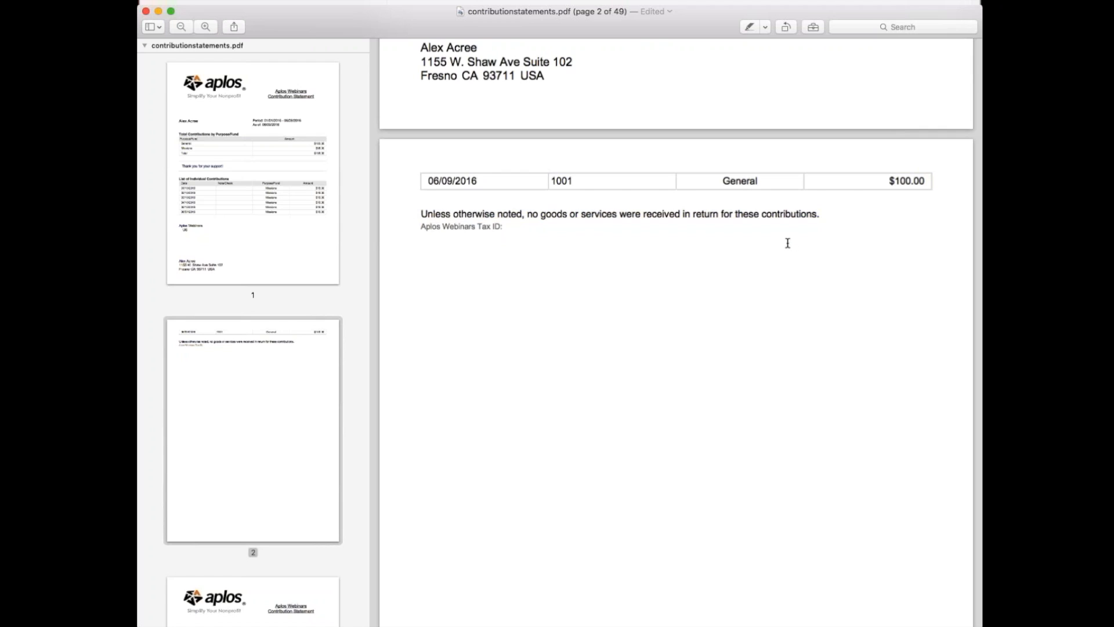
pyautogui.scroll(10, 789, 242)
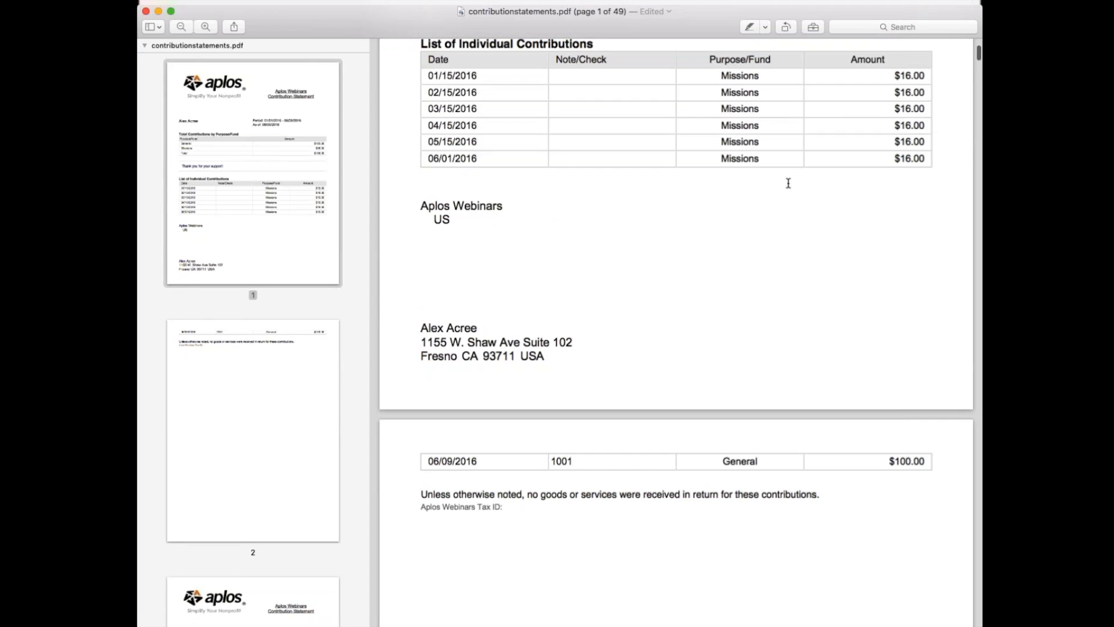
pyautogui.scroll(-5, 821, 293)
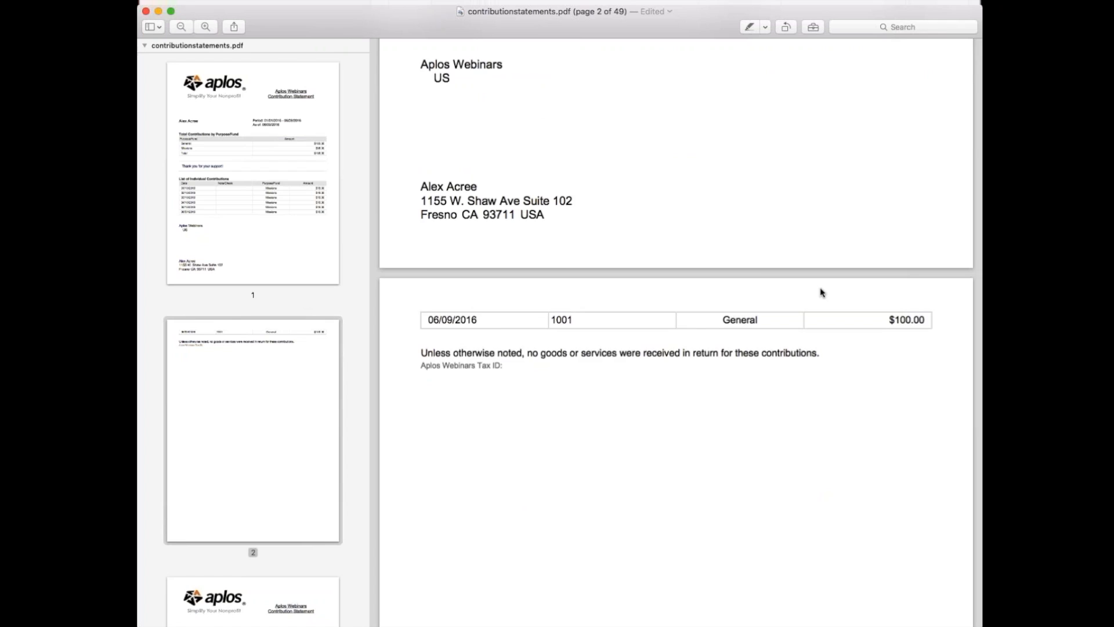
pyautogui.scroll(-3, 823, 297)
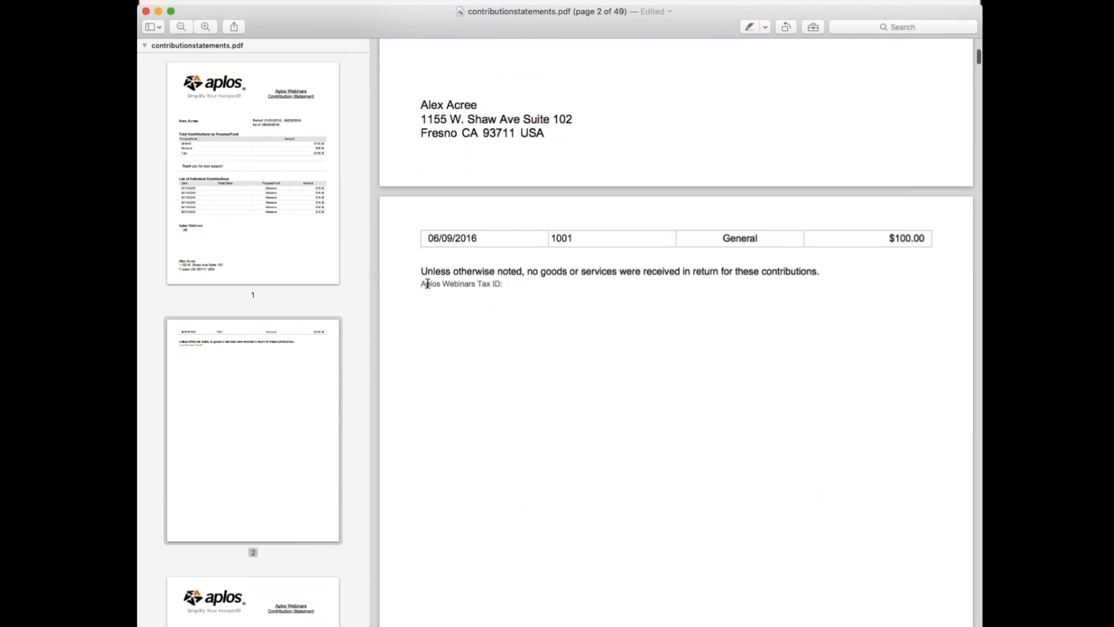
# Select the organization's Tax ID line below the goods-or-services disclaimer on page 2 of the contribution statements PDF
pyautogui.moveTo(419, 284); pyautogui.dragTo(555, 295)
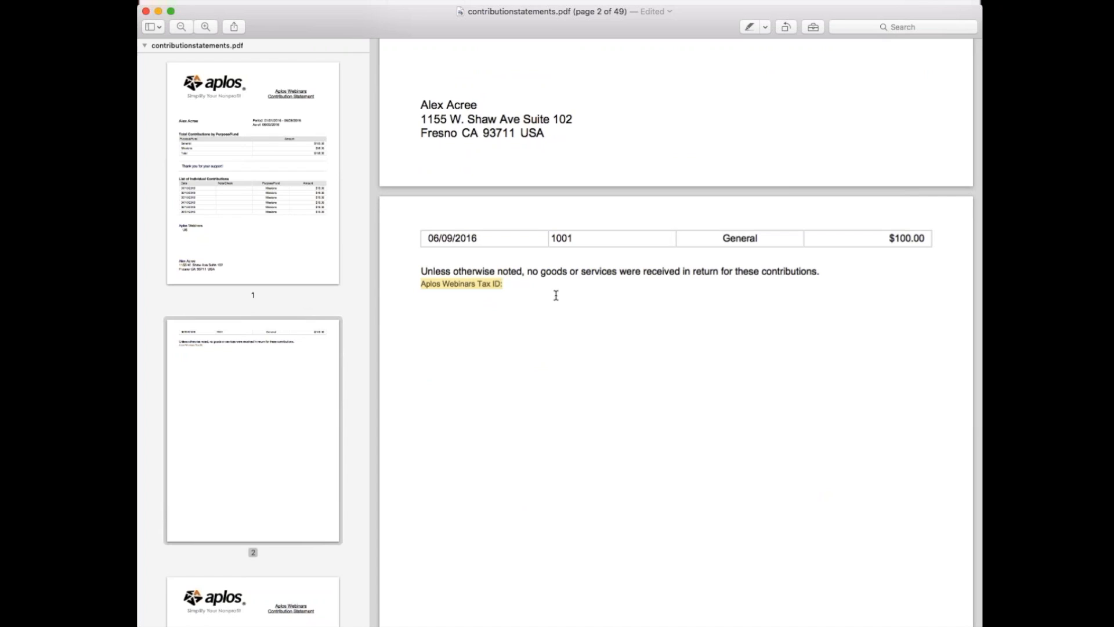
pyautogui.click(532, 290)
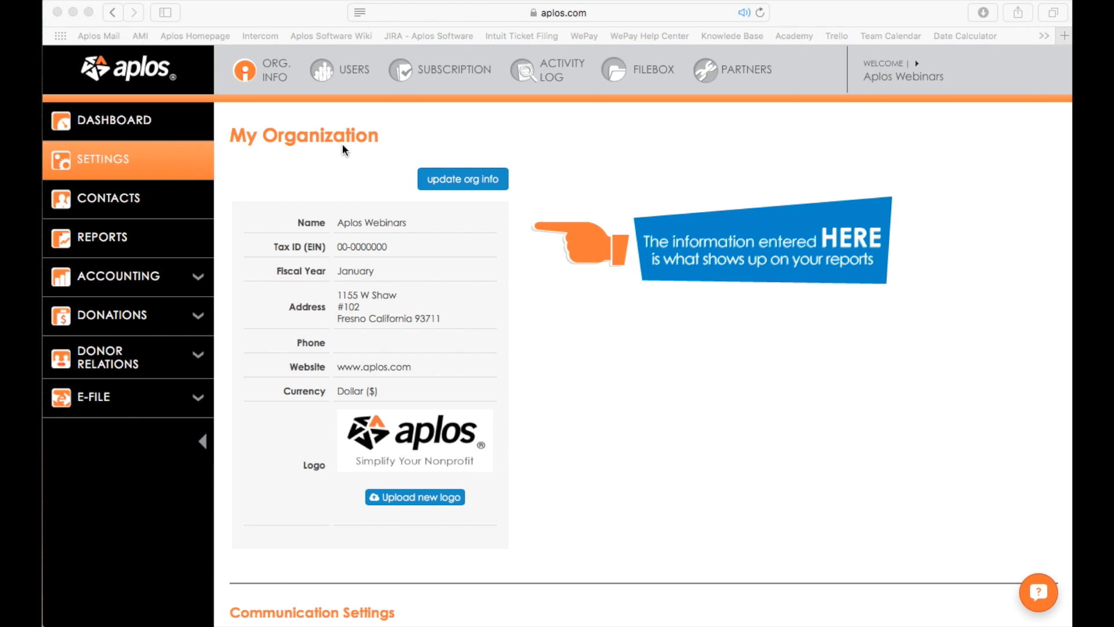
# Switch to Aplos, open the organization info for editing, check the Tax ID (EIN) field and save the form
pyautogui.click(460, 178)
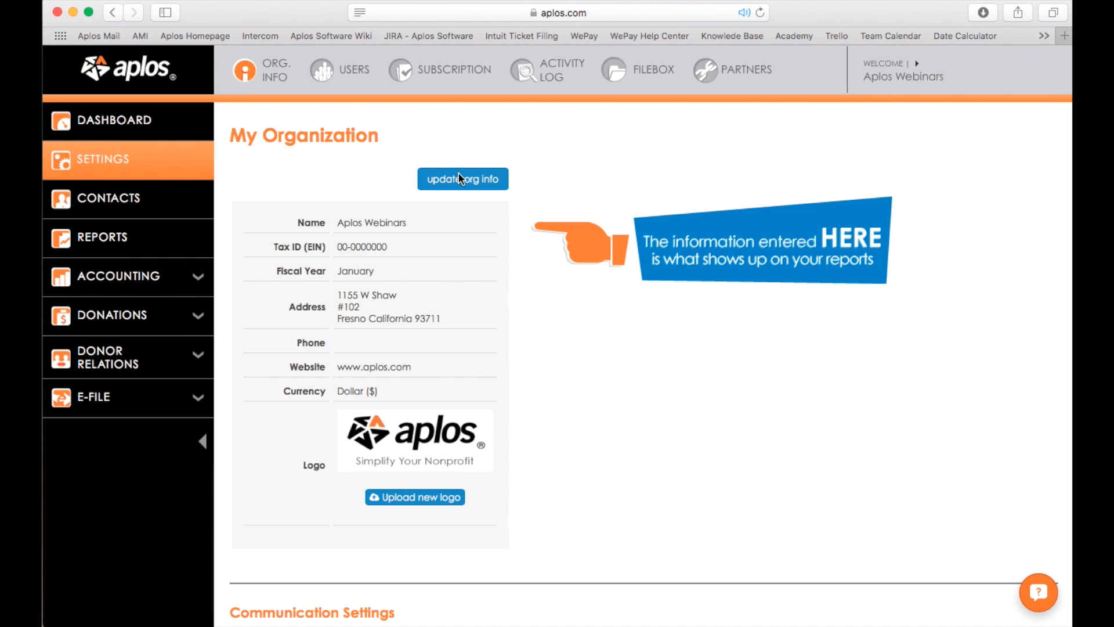
pyautogui.click(460, 178)
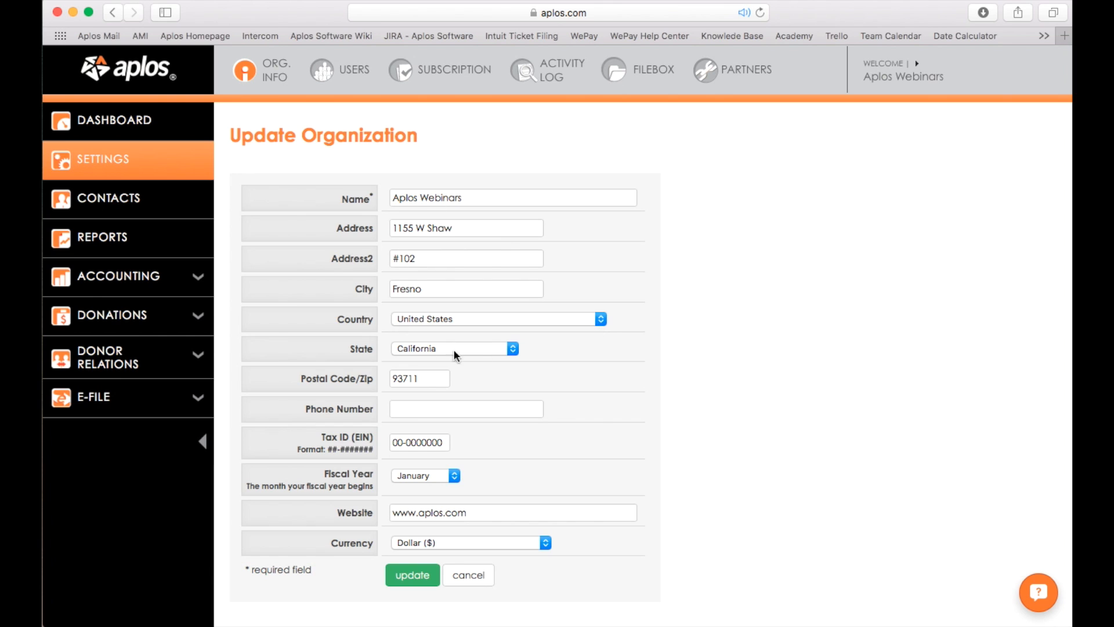
pyautogui.click(438, 442)
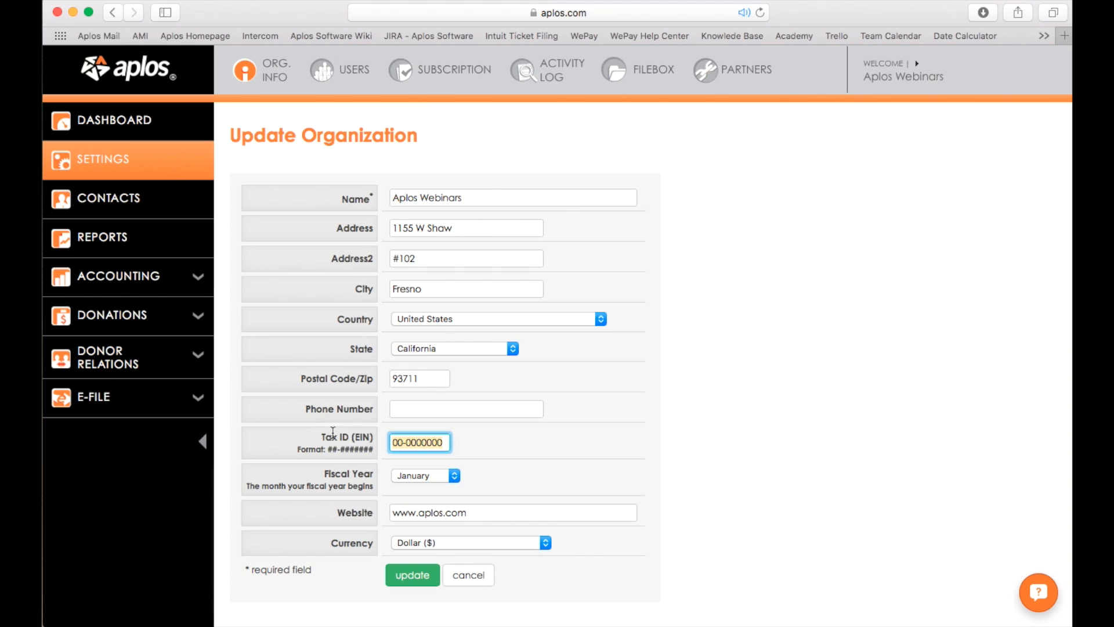
pyautogui.click(520, 460)
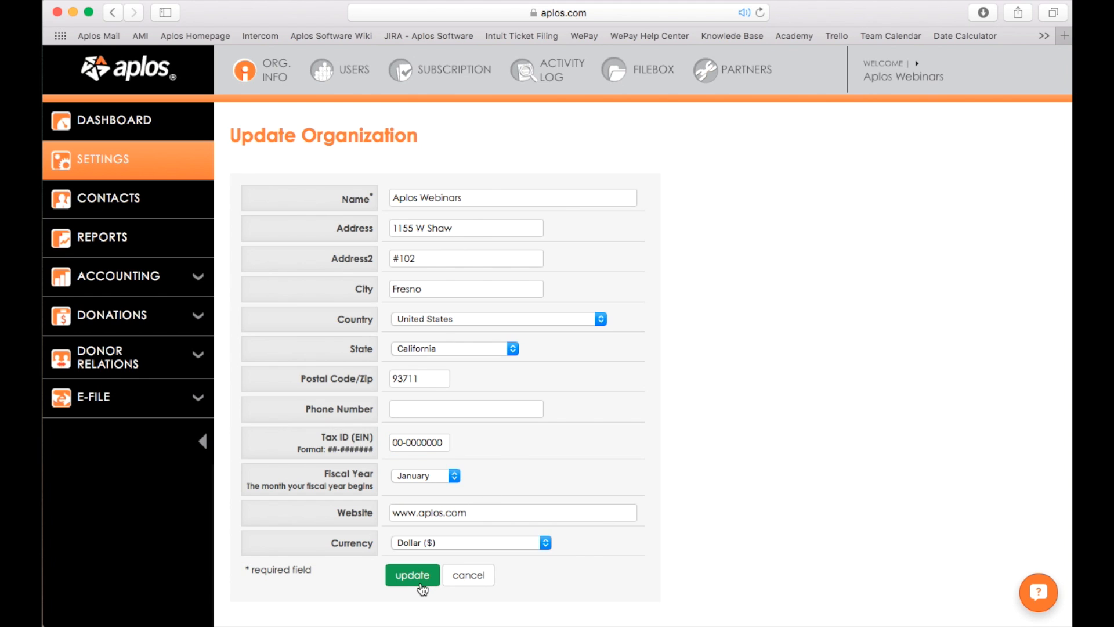
pyautogui.click(413, 575)
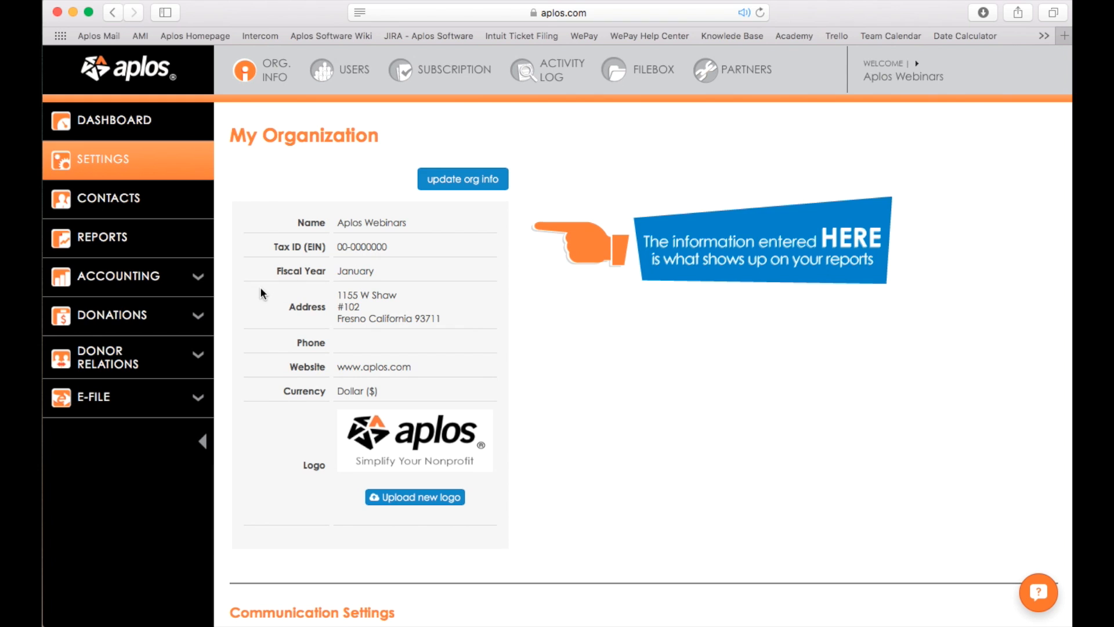
pyautogui.moveTo(297, 225); pyautogui.dragTo(427, 385)
pyautogui.click(447, 399)
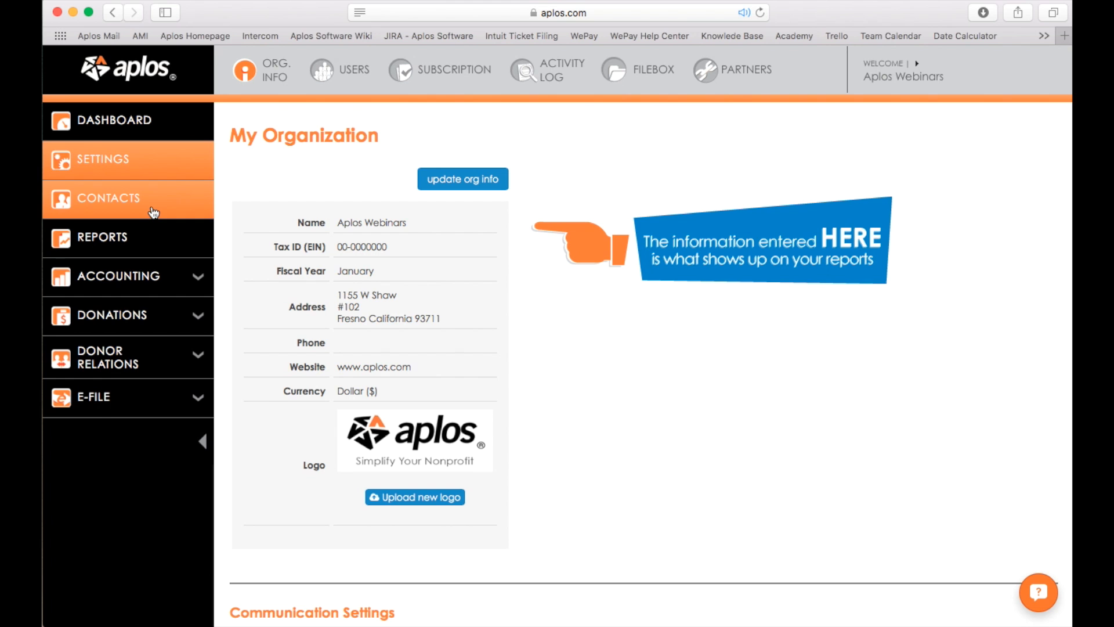
# Open the contact record of the donor from the first statement and display their transactions
pyautogui.click(153, 212)
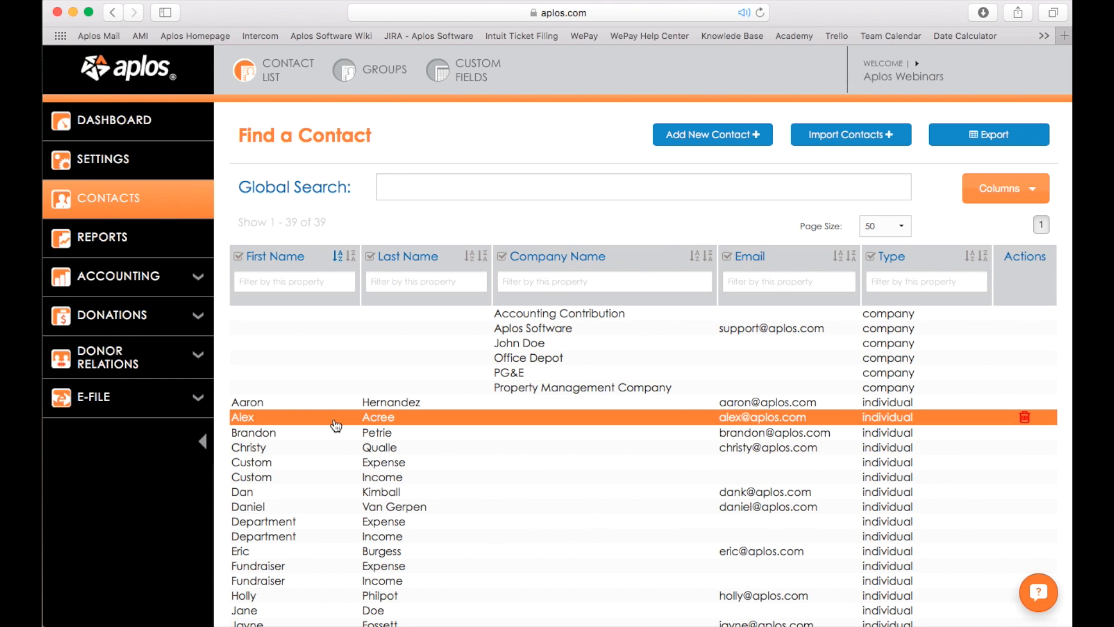
pyautogui.click(336, 426)
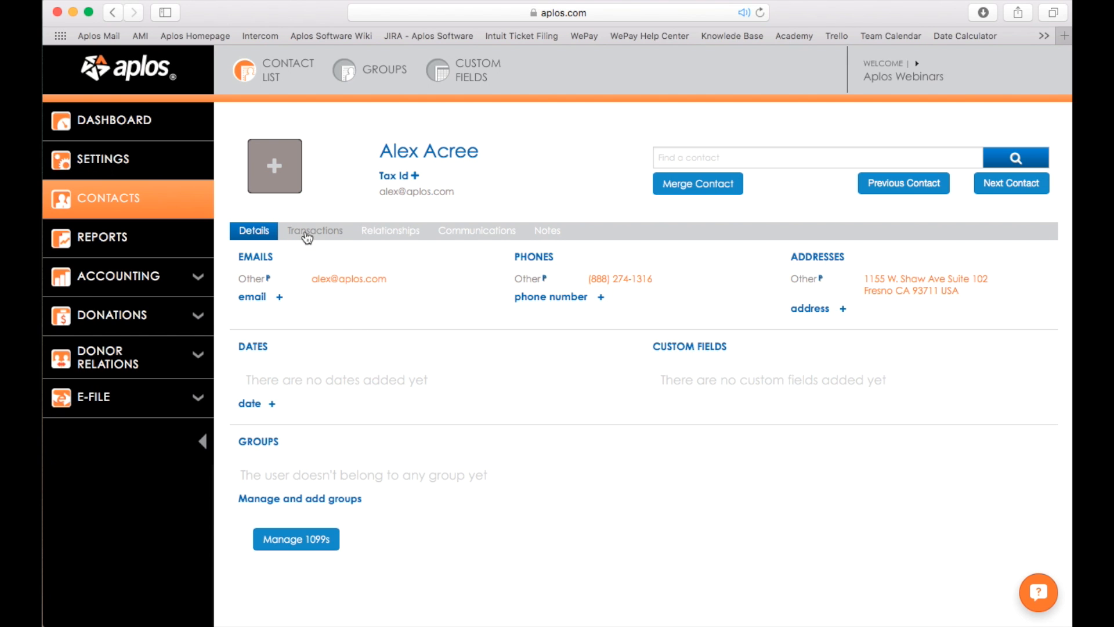
pyautogui.click(306, 235)
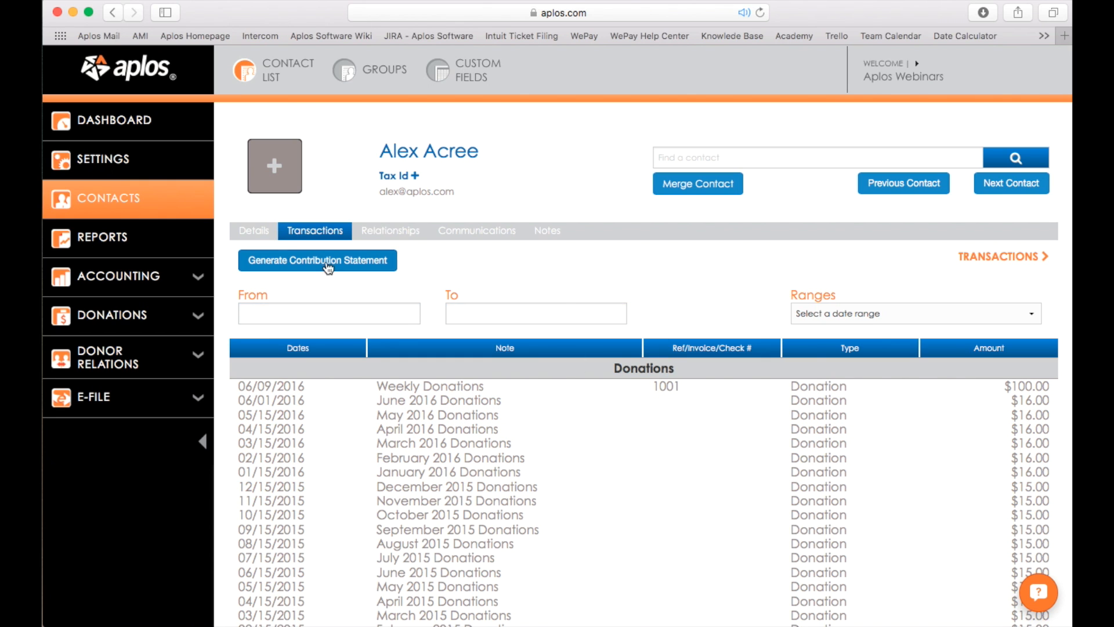
# Review the contact's contribution statement options for summary, categorization, tax, message and logo, and close them without generating a statement
pyautogui.click(328, 266)
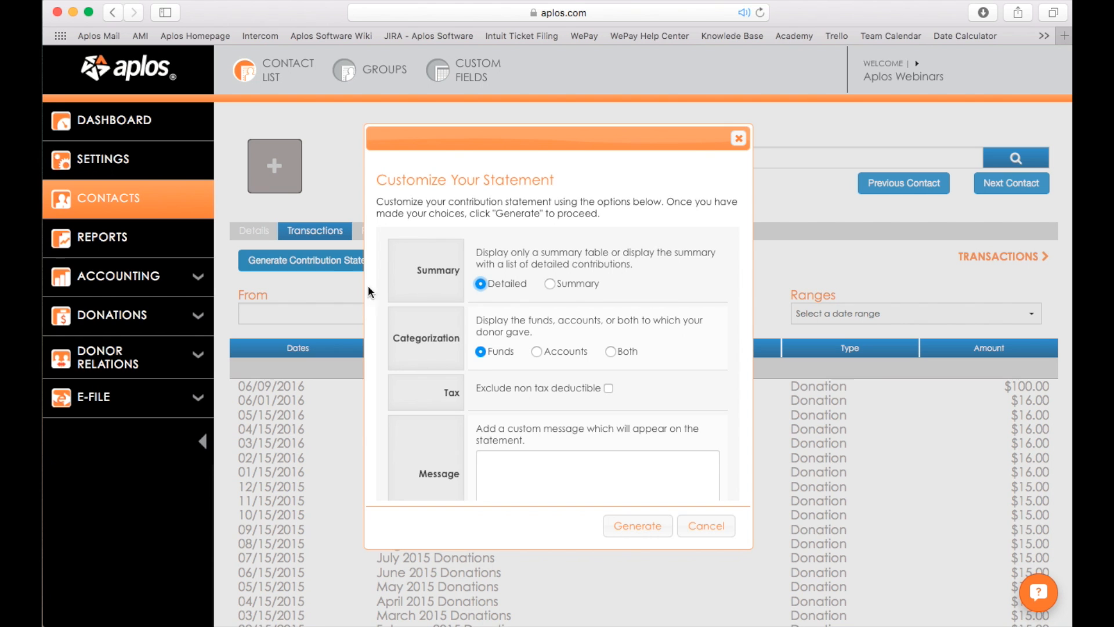
pyautogui.scroll(-5, 510, 373)
pyautogui.scroll(-2, 580, 376)
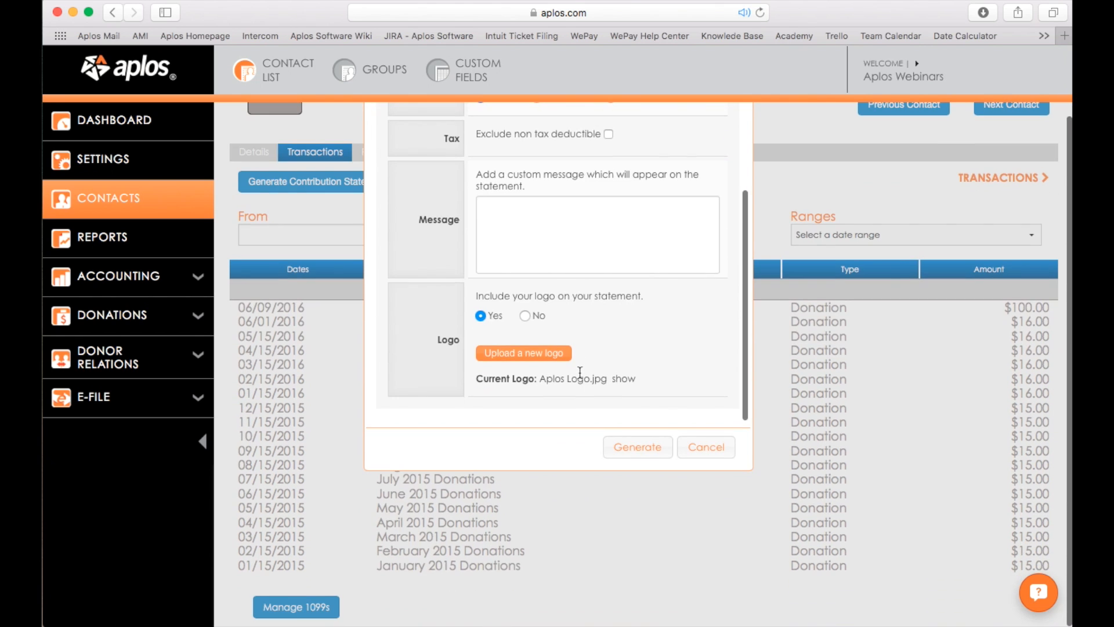
pyautogui.scroll(5, 579, 375)
pyautogui.scroll(2, 580, 372)
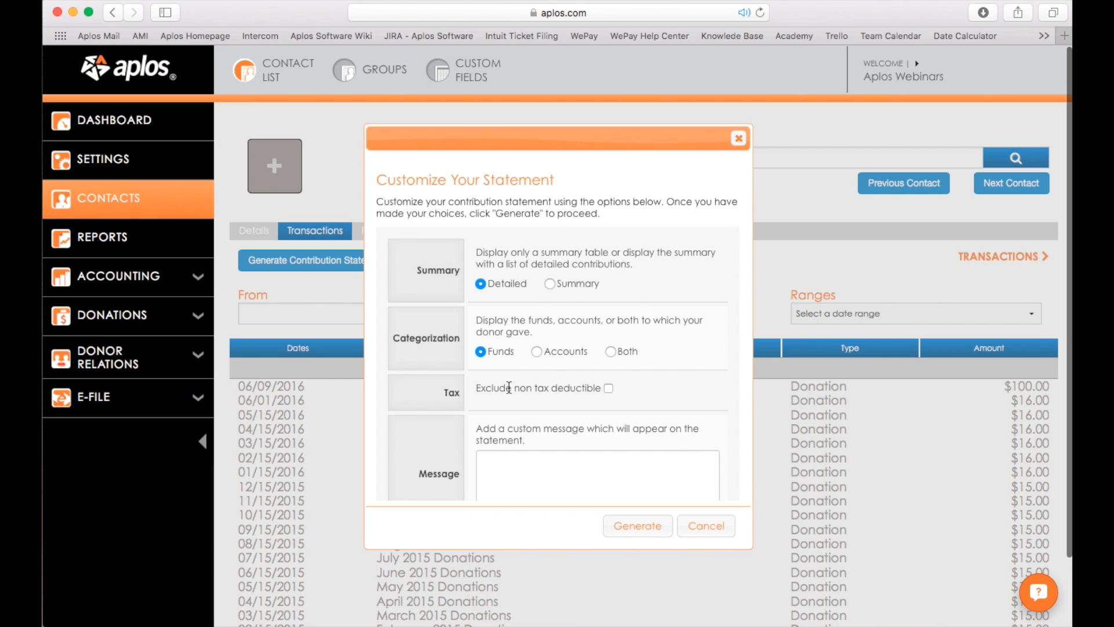
pyautogui.scroll(-2, 647, 426)
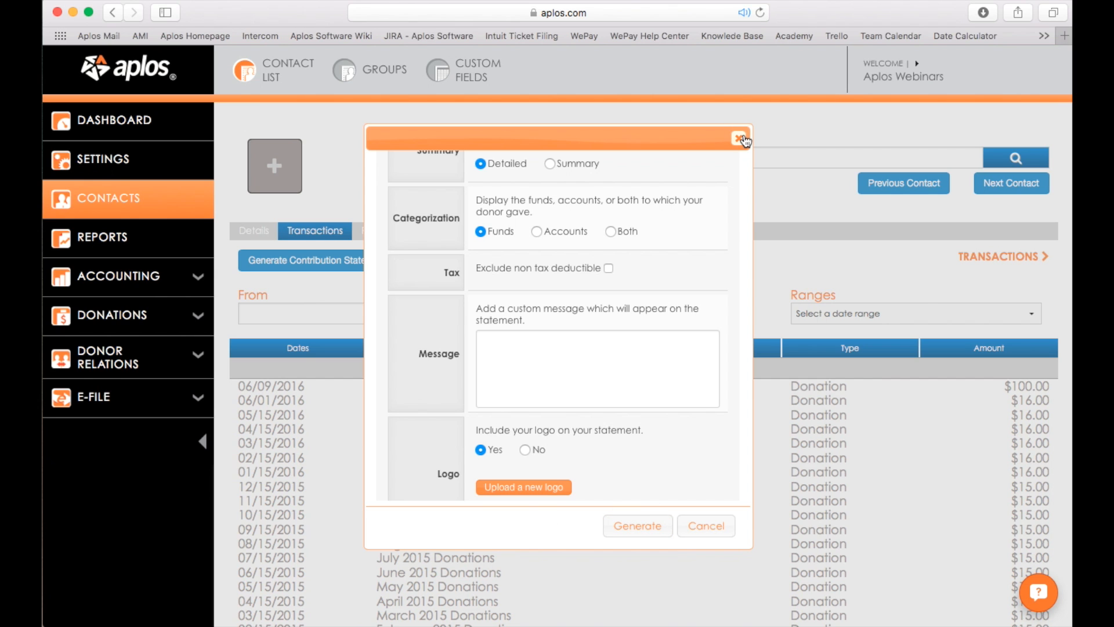
pyautogui.click(739, 139)
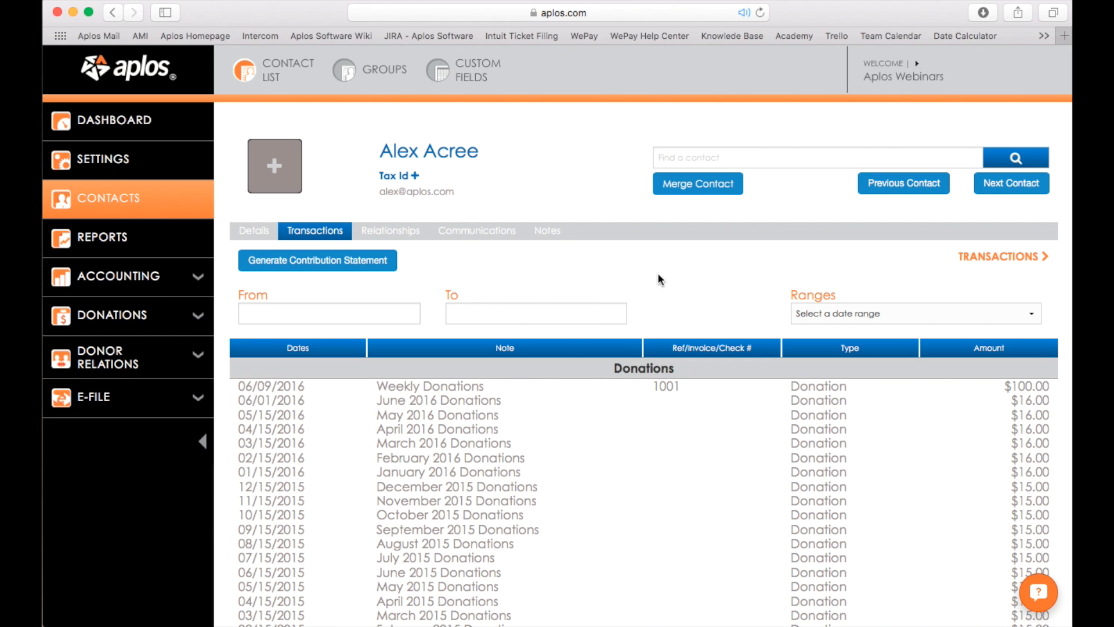
# Look over the From and To date fields and the preset date ranges available for the contact's transactions
pyautogui.click(617, 293)
pyautogui.click(399, 315)
pyautogui.click(485, 306)
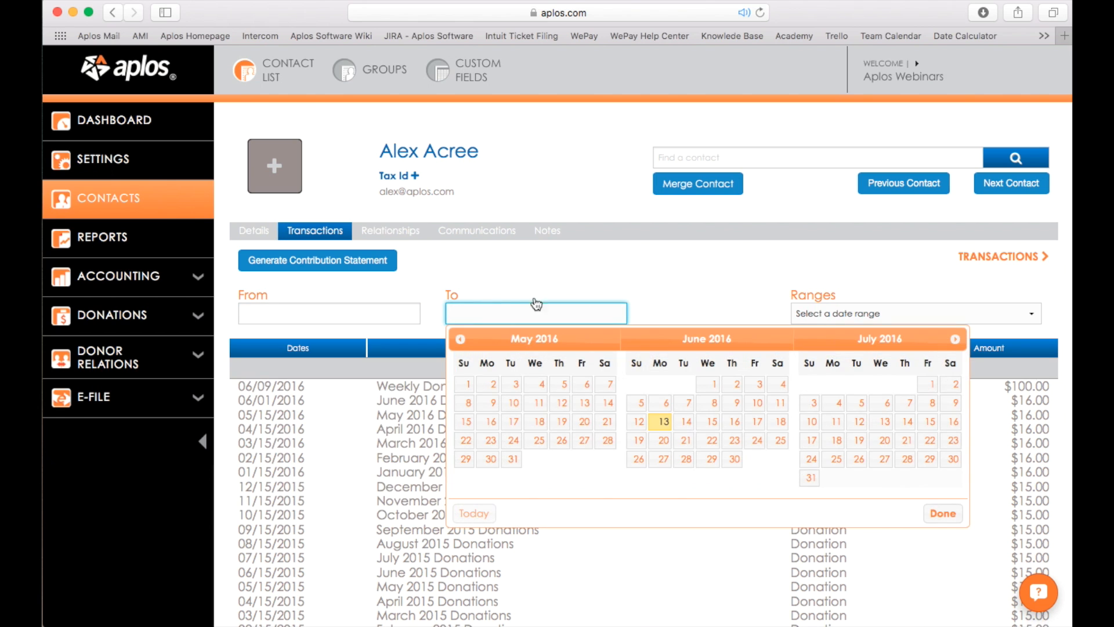
pyautogui.click(948, 314)
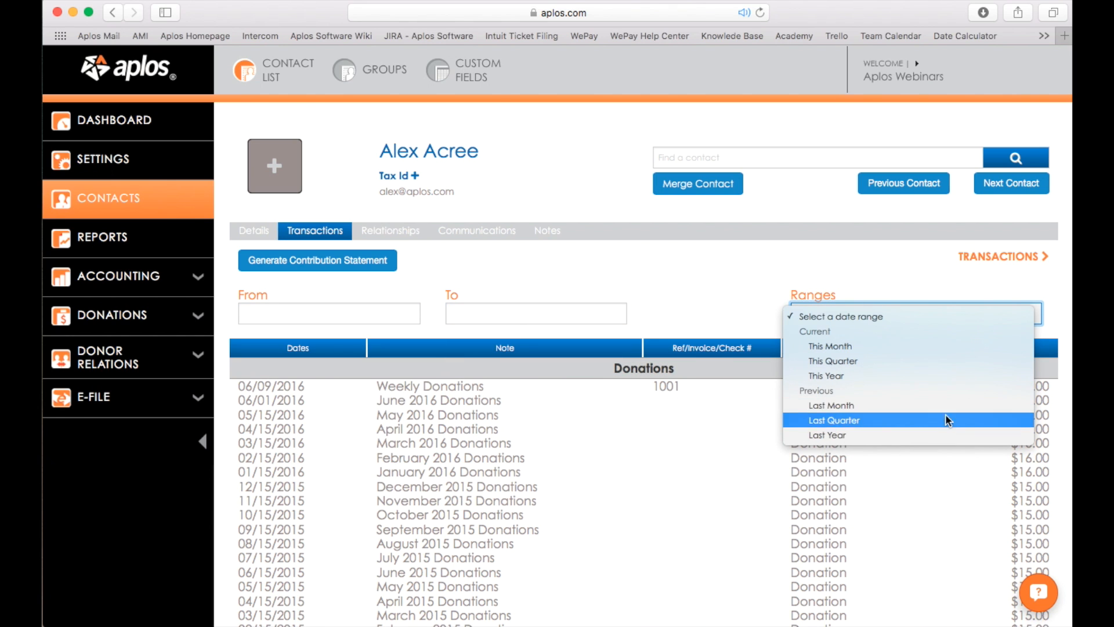
pyautogui.click(921, 275)
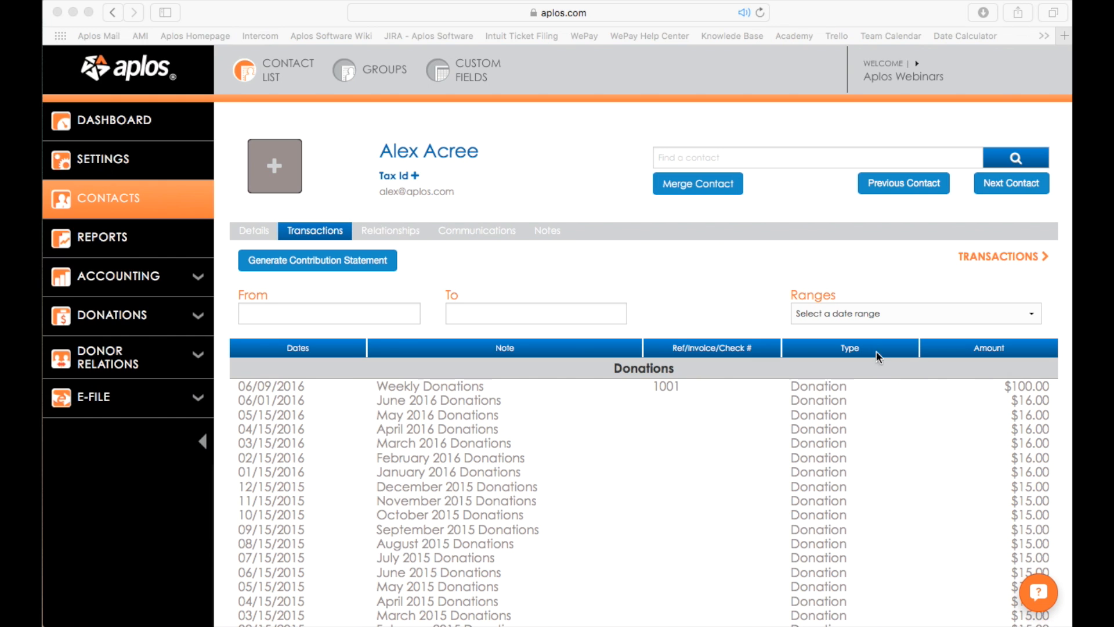
# Filter the contact's donations to the This Year date range
pyautogui.click(860, 316)
pyautogui.click(861, 316)
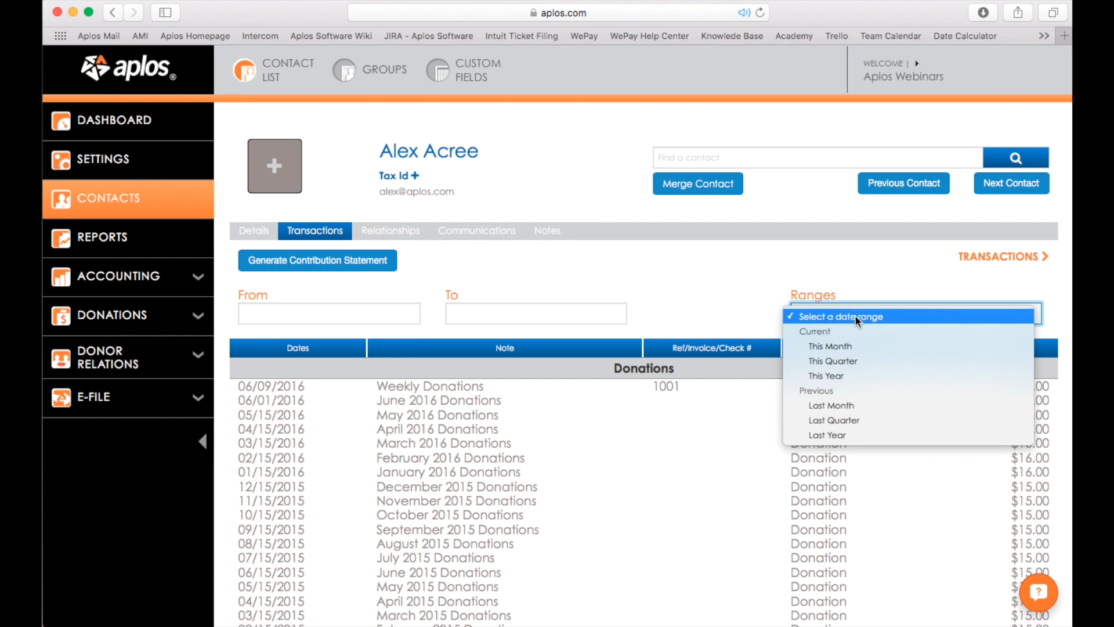
pyautogui.click(841, 376)
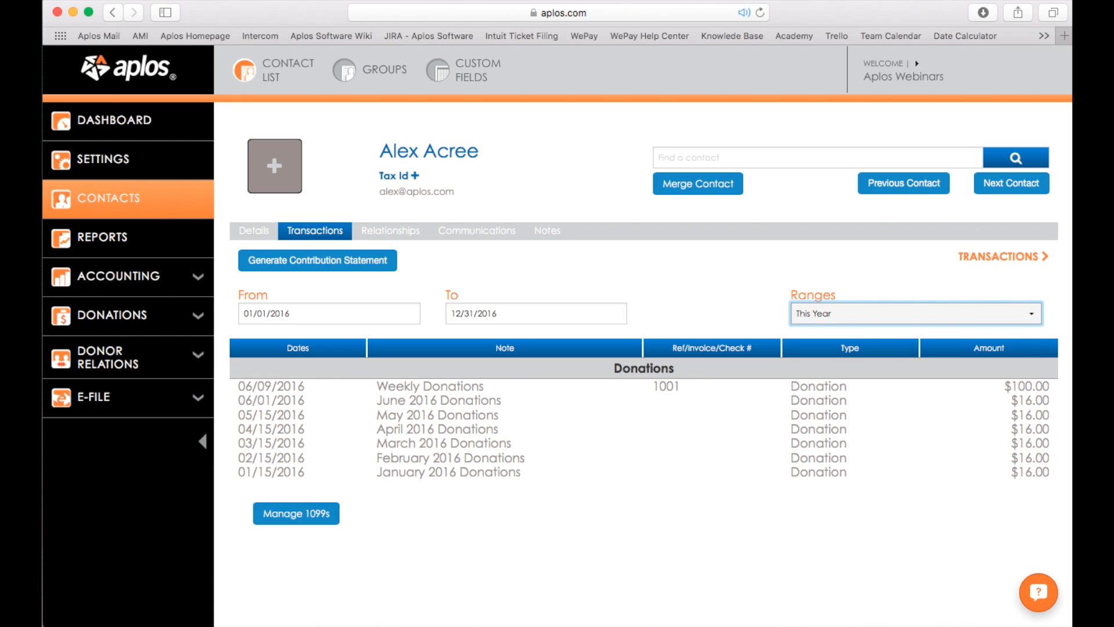